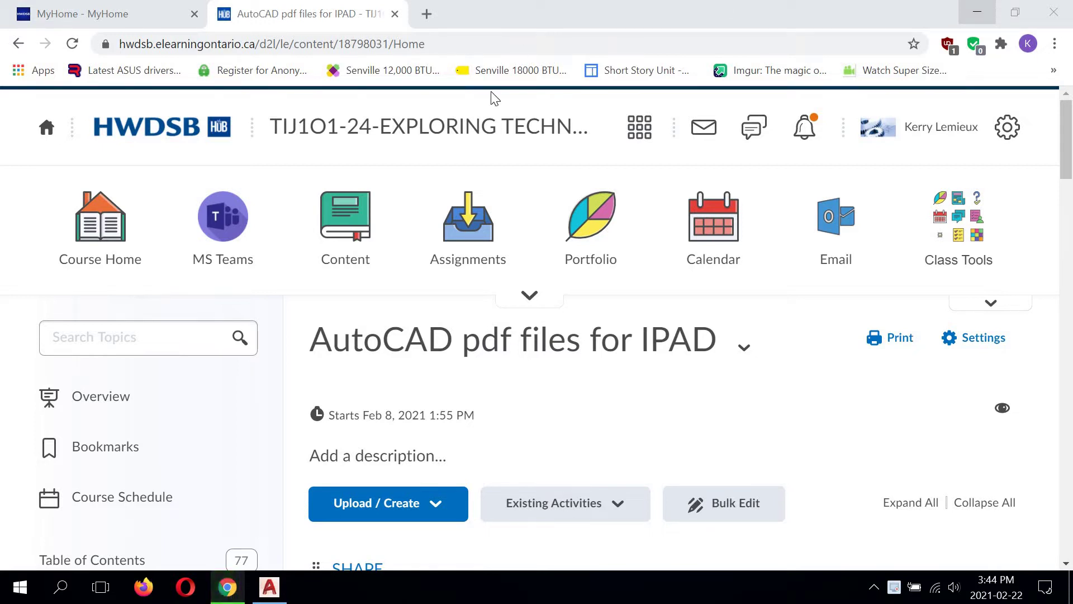
# Open the ARROW PDF document from the course's list of AutoCAD PDF files
pyautogui.scroll(-3, 395, 224)
pyautogui.scroll(-5, 395, 224)
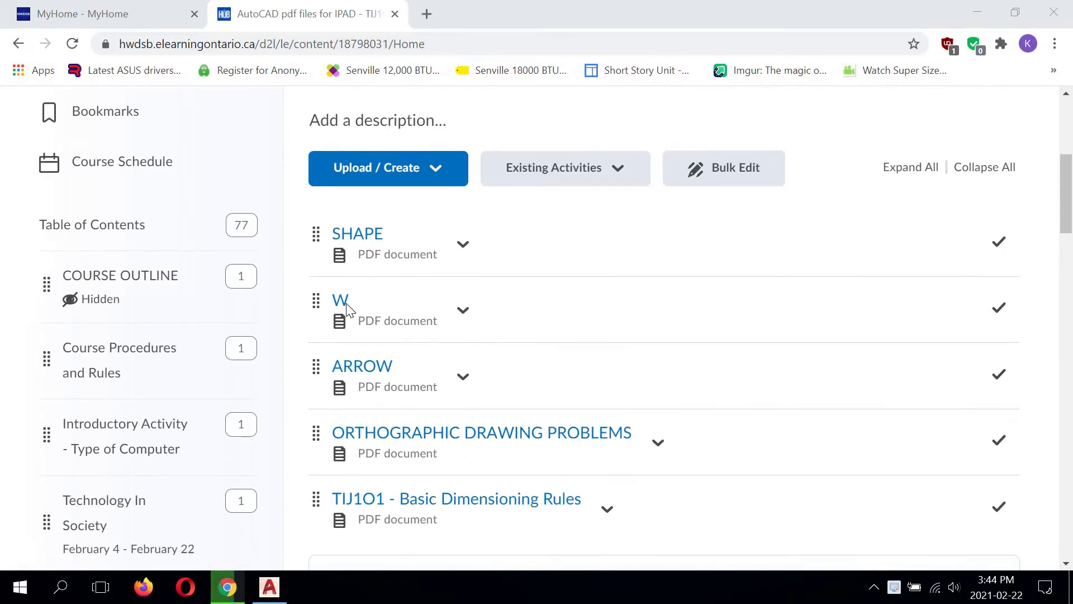
pyautogui.click(360, 284)
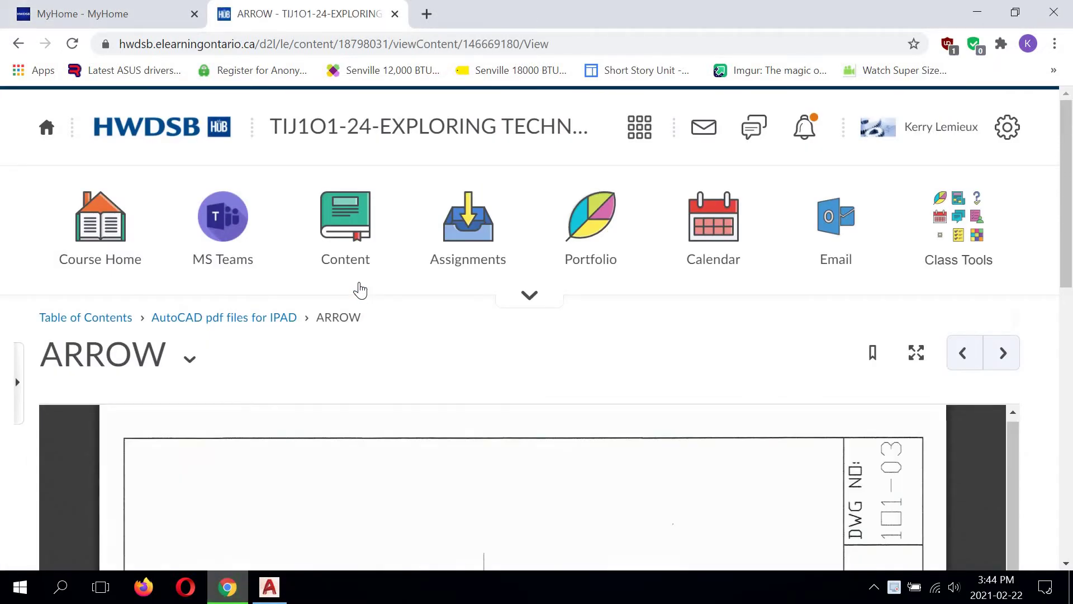
# Rotate the ARROW drawing preview clockwise to landscape orientation and view the whole arrow
pyautogui.scroll(-3, 1054, 278)
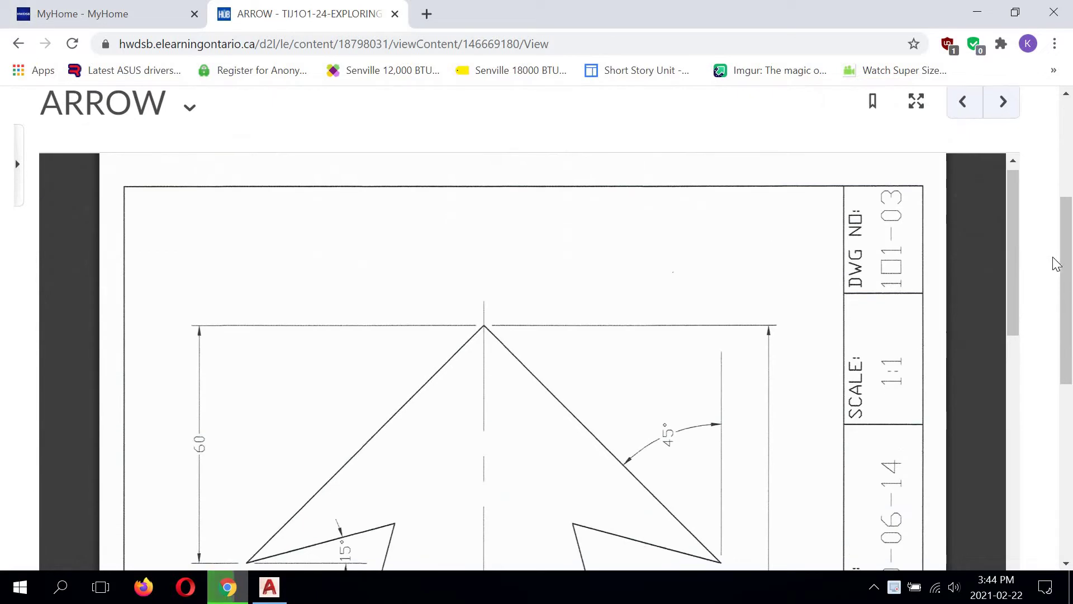
pyautogui.scroll(-3, 1053, 278)
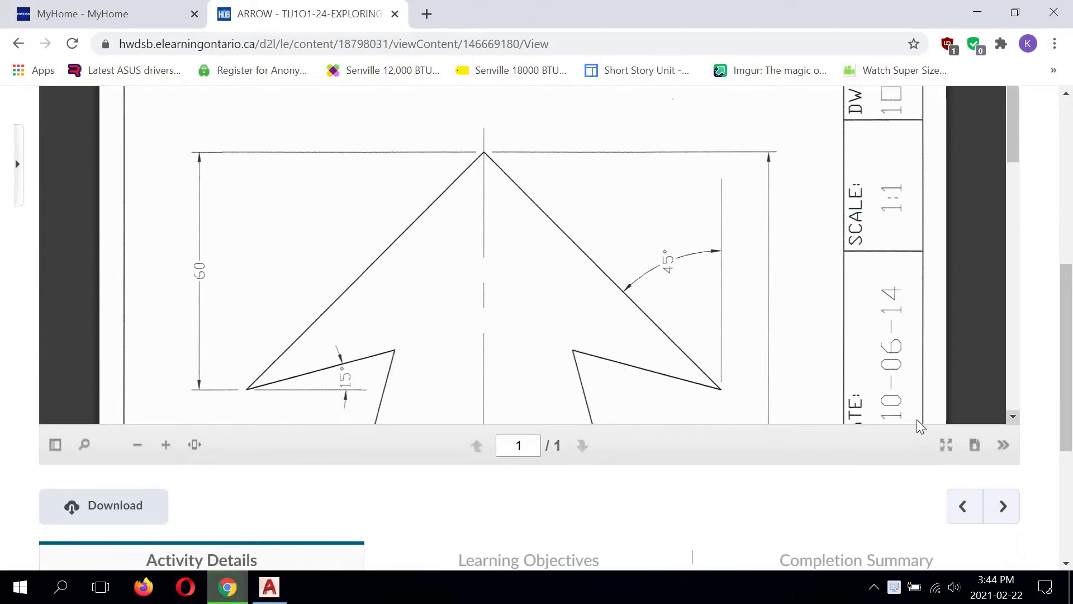
pyautogui.scroll(-1, 1011, 427)
pyautogui.click(1005, 361)
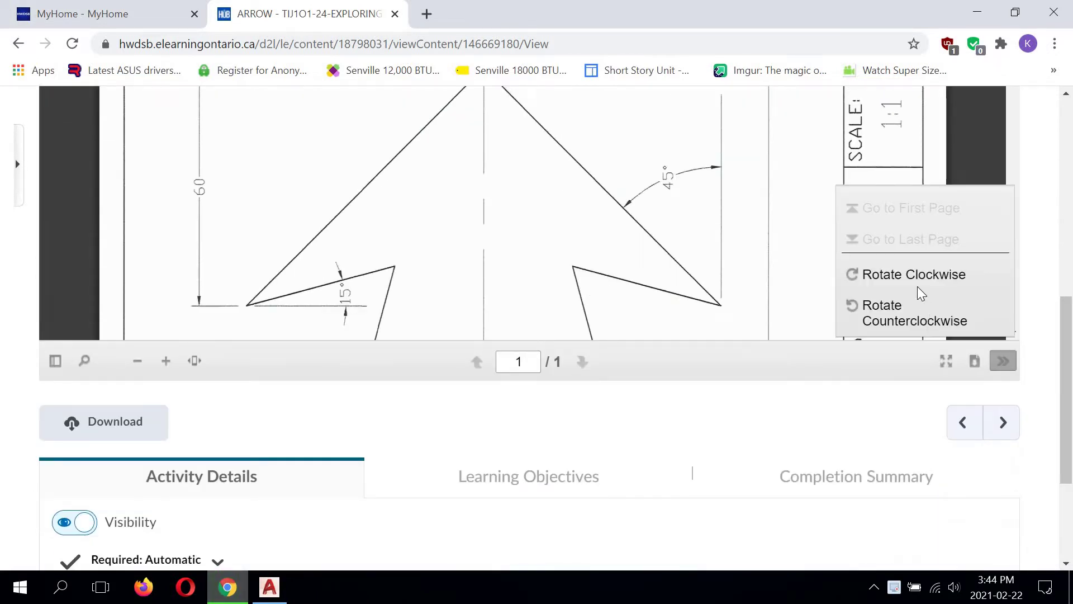
pyautogui.click(906, 276)
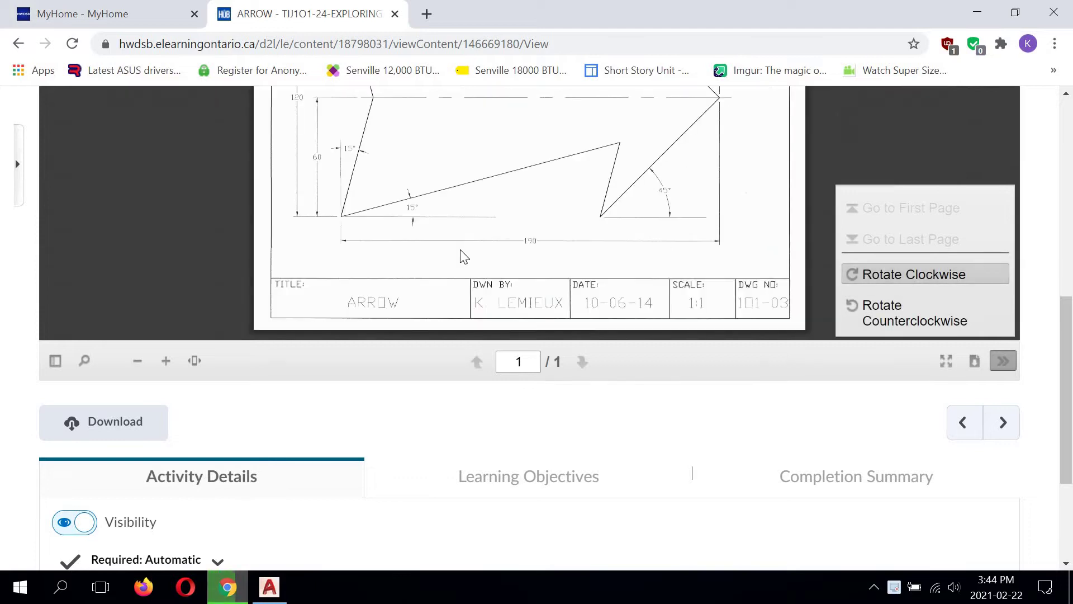
pyautogui.scroll(3, 462, 253)
pyautogui.scroll(-1, 287, 113)
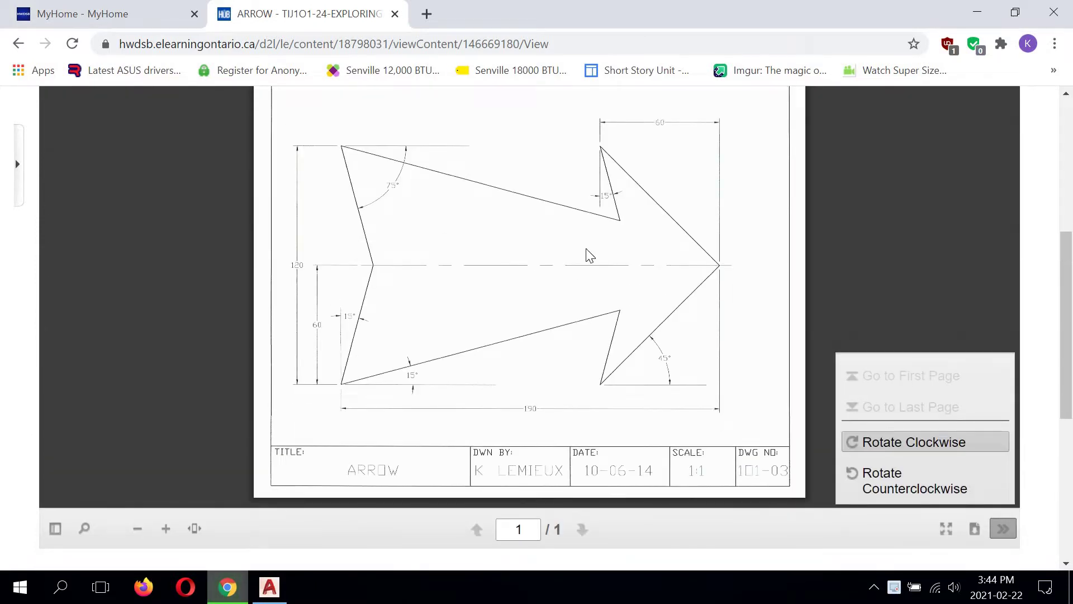
# Download the ARROW PDF and open the downloaded ARROW.pdf file
pyautogui.scroll(-1, 299, 270)
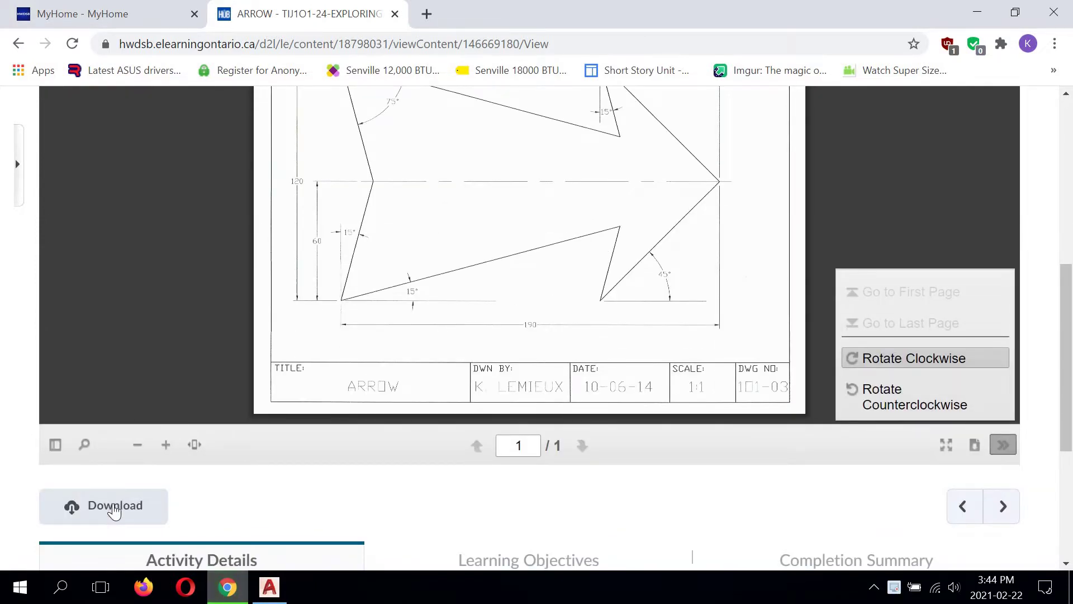
pyautogui.click(112, 506)
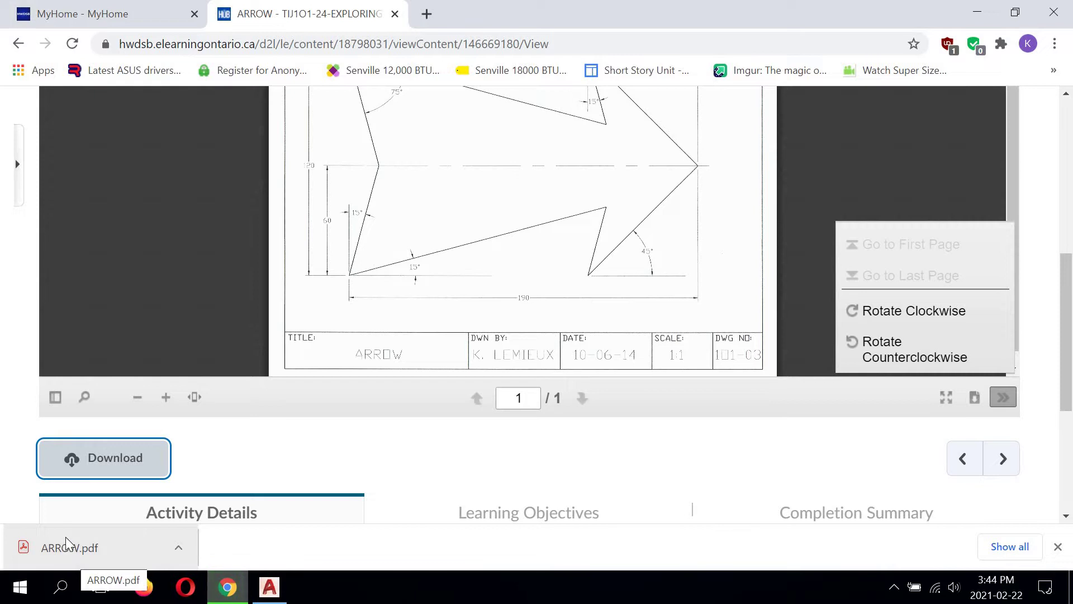
pyautogui.click(185, 549)
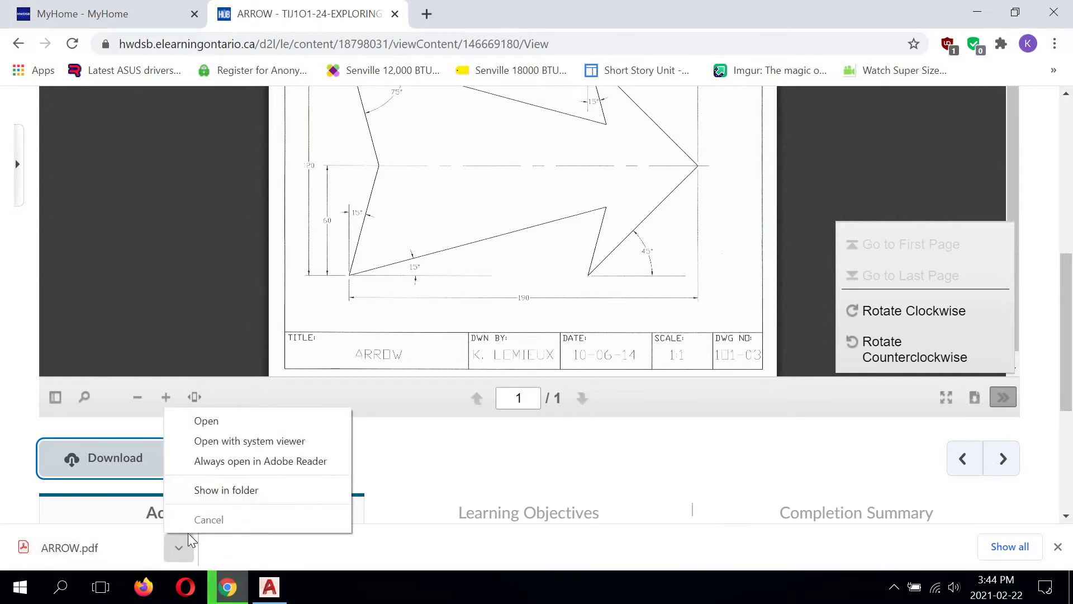
pyautogui.click(211, 428)
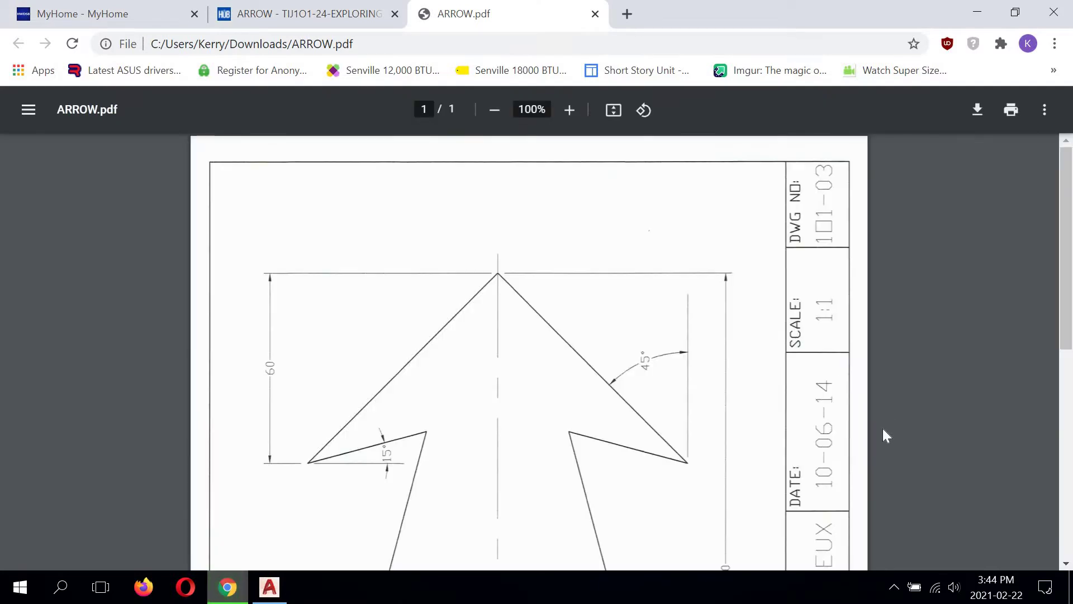
# Rotate the ARROW.pdf page until the drawing reads upright and set its zoom to 90%
pyautogui.click(643, 110)
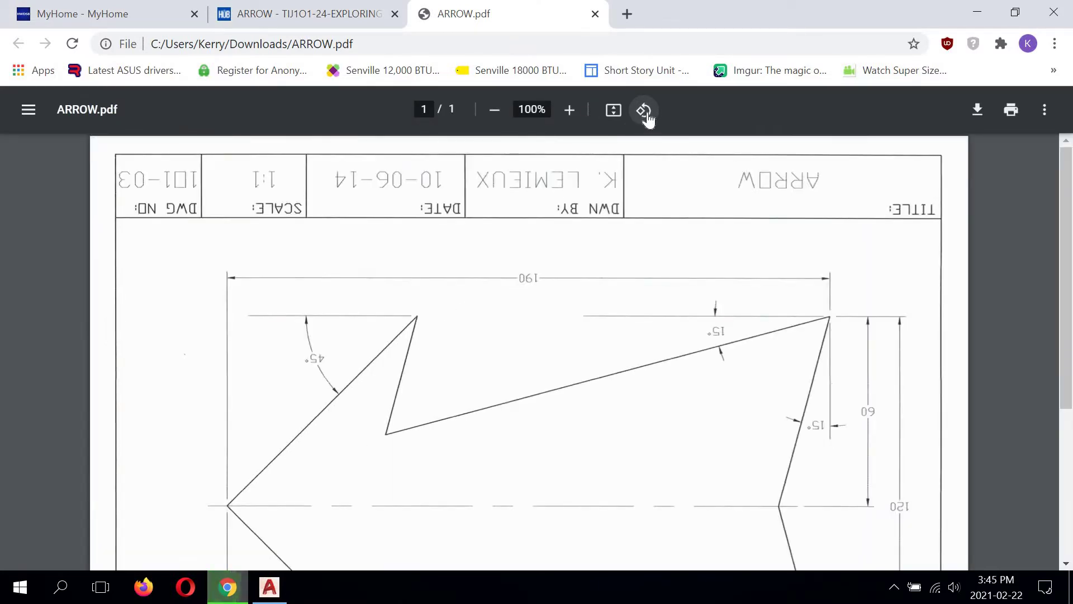
pyautogui.click(644, 110)
pyautogui.click(643, 110)
pyautogui.scroll(-2, 750, 419)
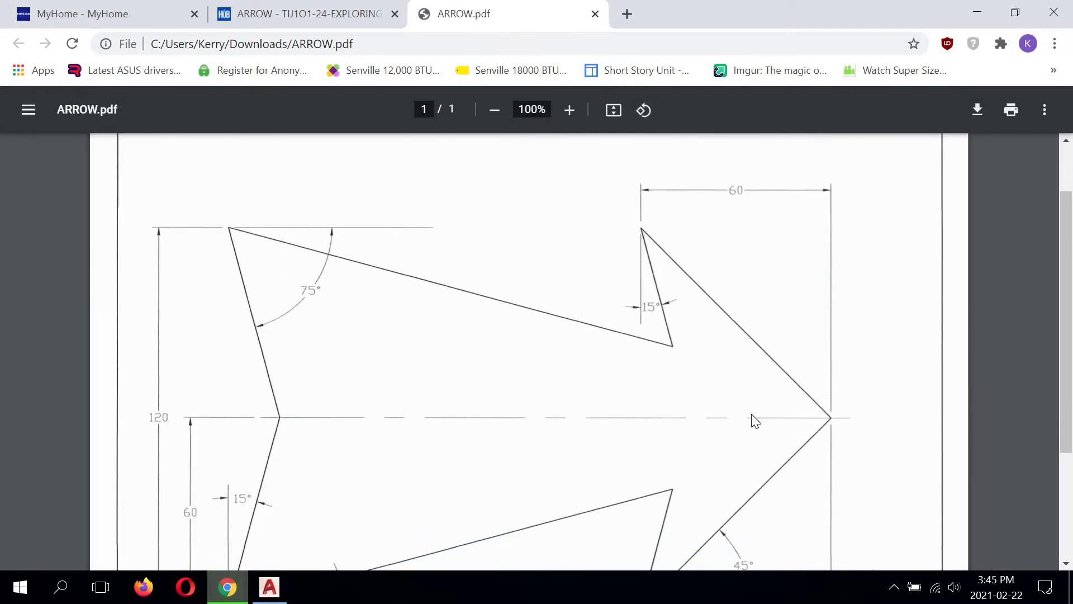
pyautogui.click(493, 110)
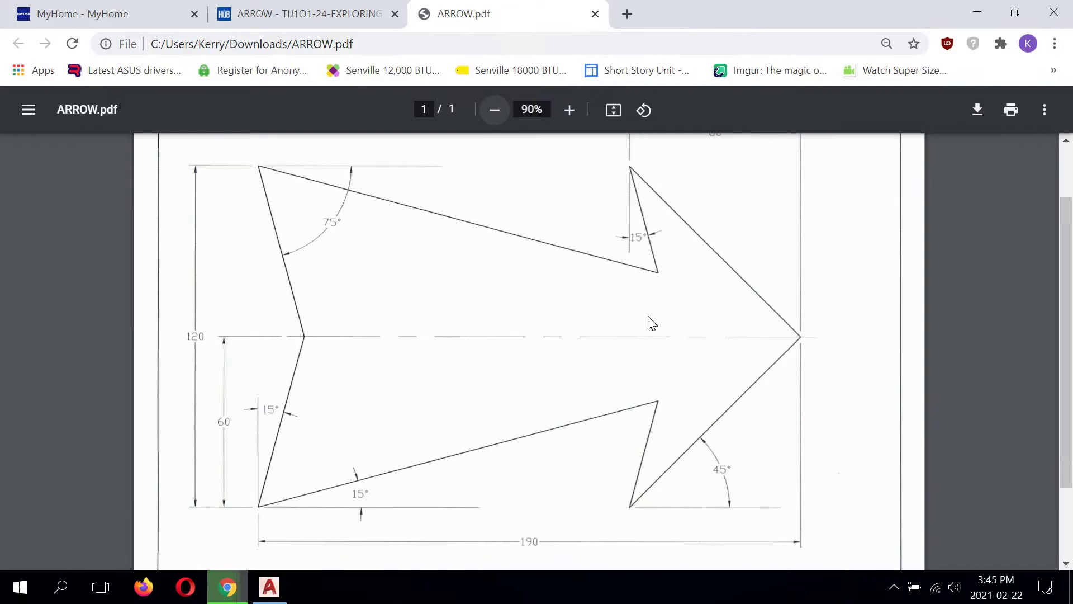
# Examine the arrow drawing's linear dimensions, angles, centerline and title block in ARROW.pdf
pyautogui.scroll(1, 648, 316)
pyautogui.scroll(-1, 648, 316)
pyautogui.scroll(-1, 652, 323)
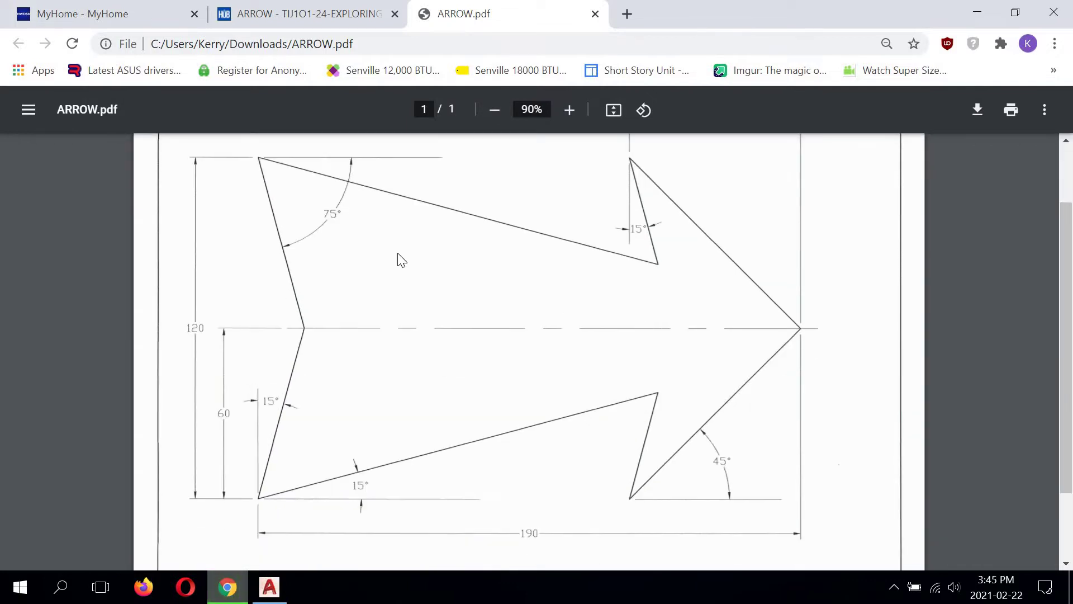
pyautogui.scroll(-2, 358, 342)
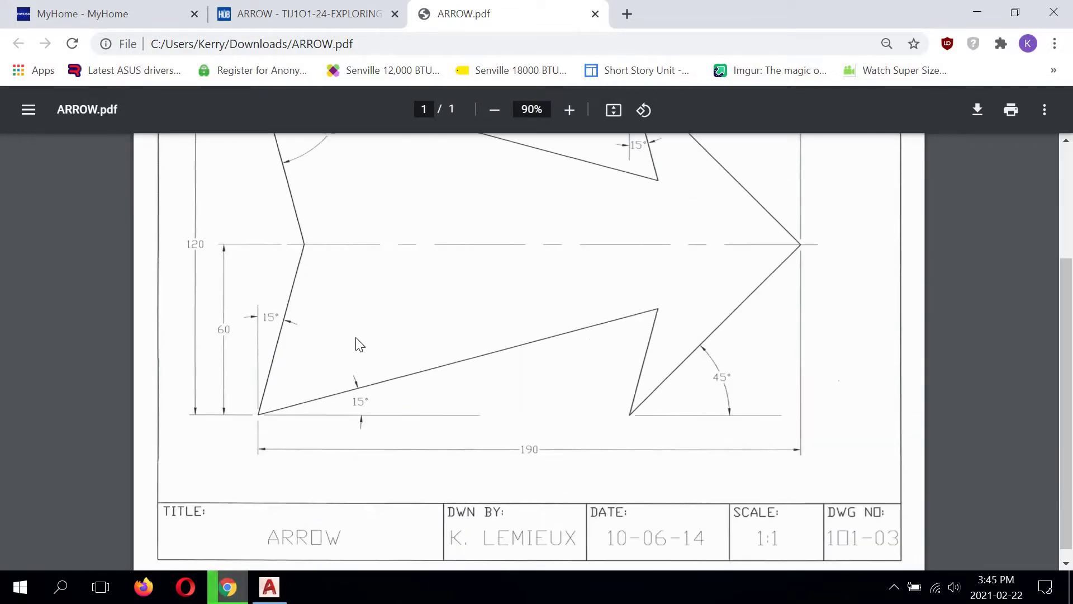
pyautogui.scroll(2, 360, 344)
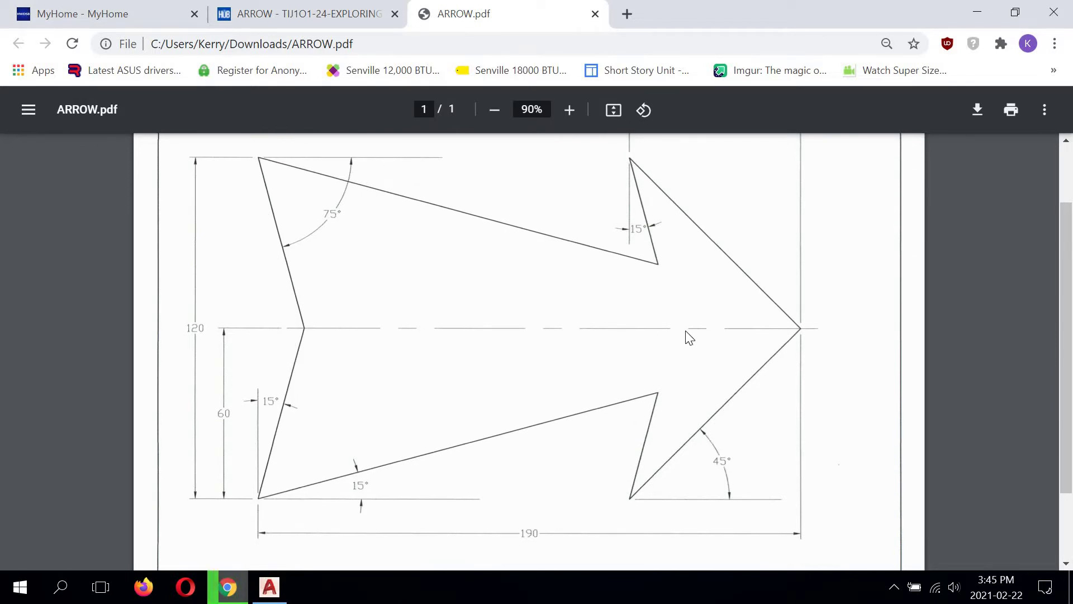
pyautogui.scroll(2, 686, 331)
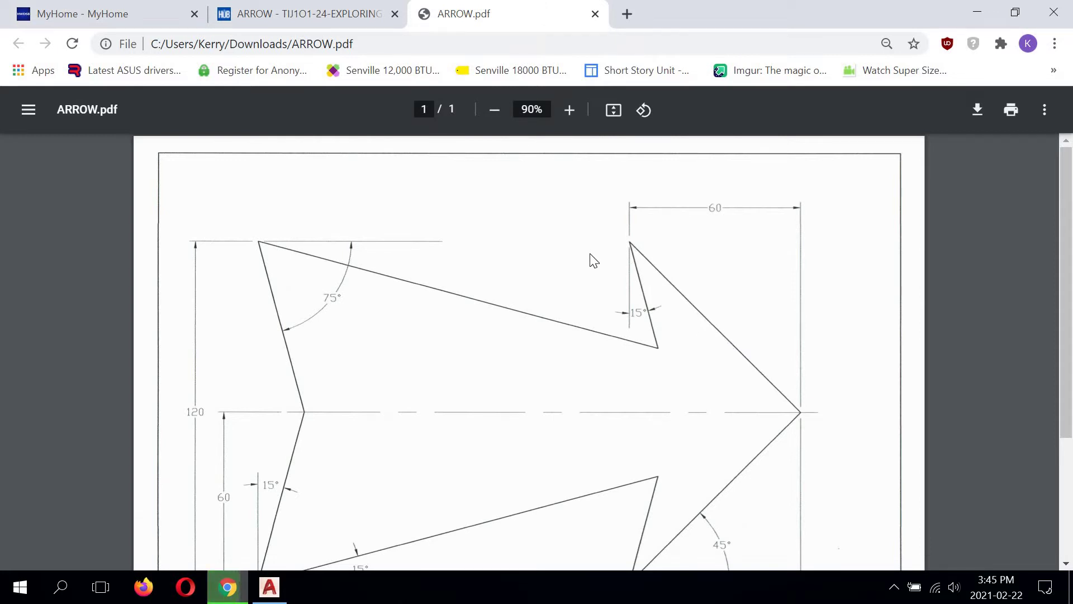
pyautogui.scroll(-2, 565, 342)
pyautogui.scroll(-2, 518, 448)
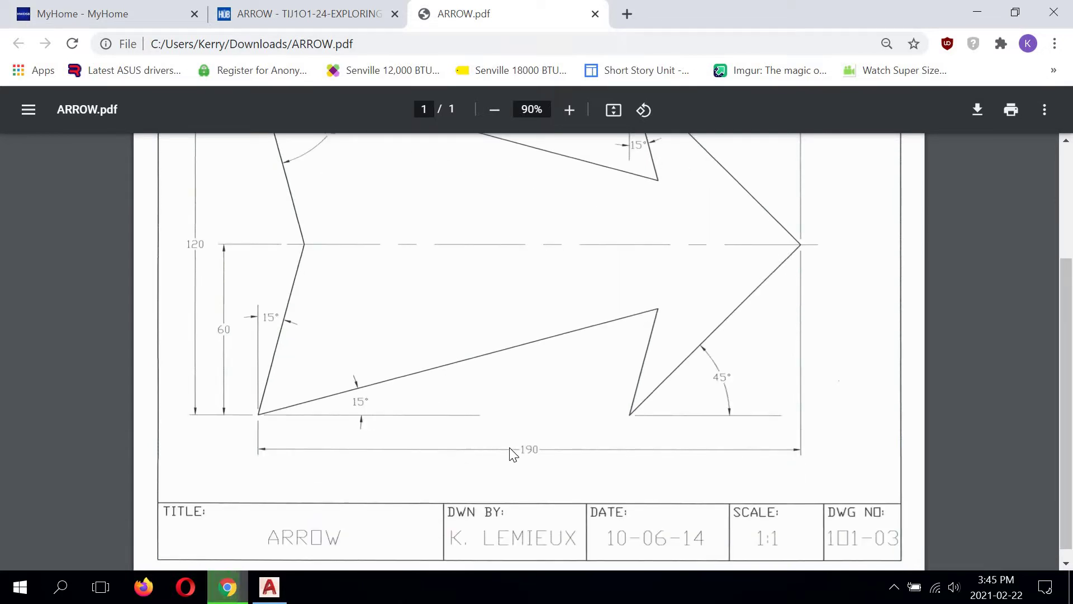
pyautogui.scroll(2, 516, 450)
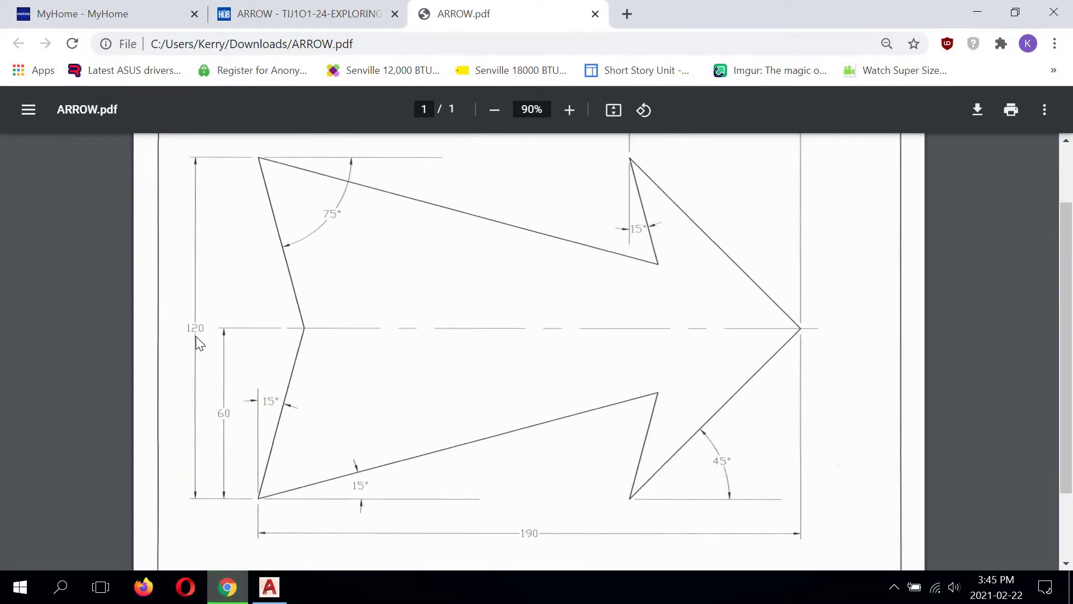
pyautogui.scroll(2, 196, 322)
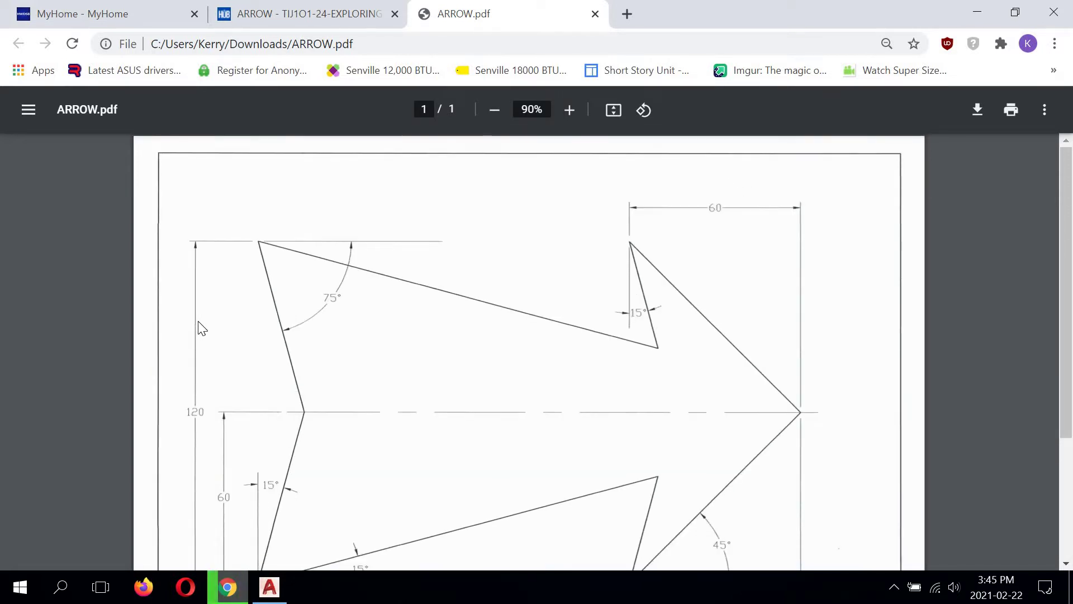
pyautogui.scroll(-2, 196, 308)
pyautogui.scroll(2, 203, 305)
pyautogui.scroll(-2, 636, 313)
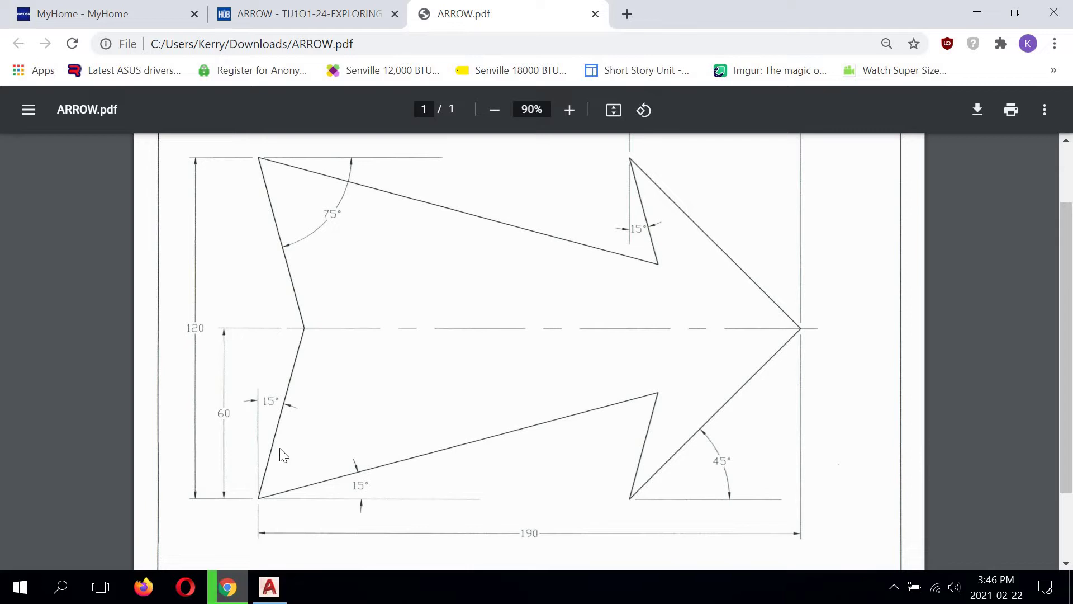
pyautogui.scroll(-1, 282, 453)
pyautogui.scroll(1, 280, 451)
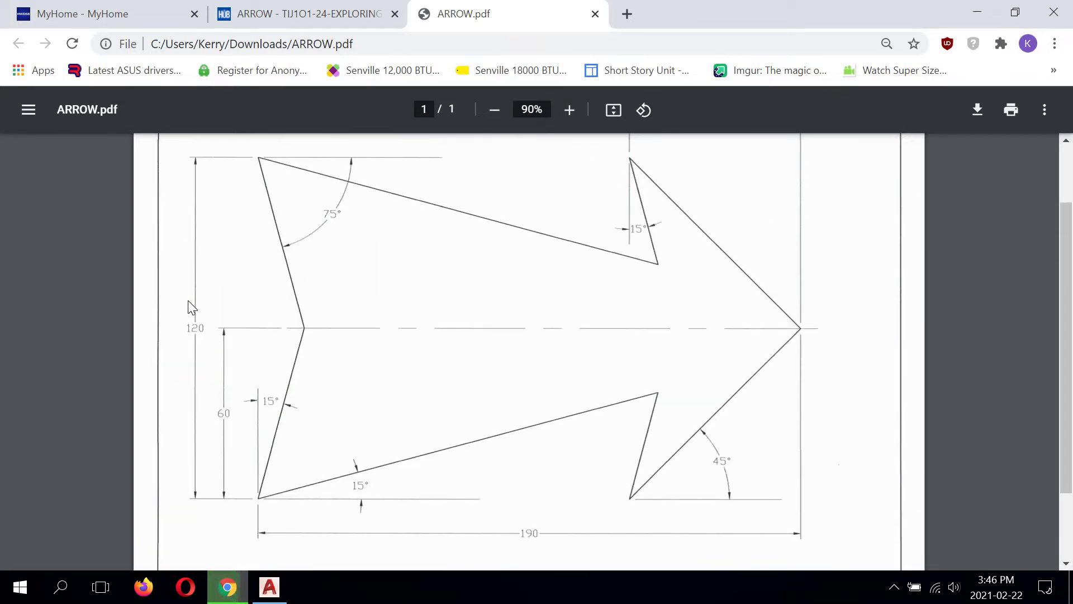
pyautogui.scroll(2, 260, 327)
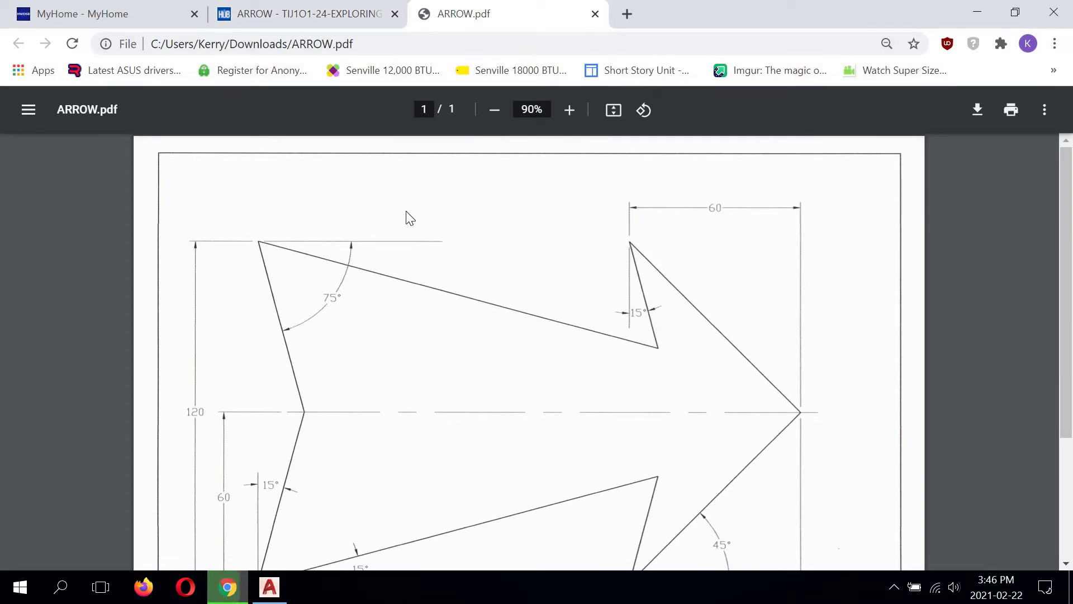
pyautogui.scroll(-3, 374, 290)
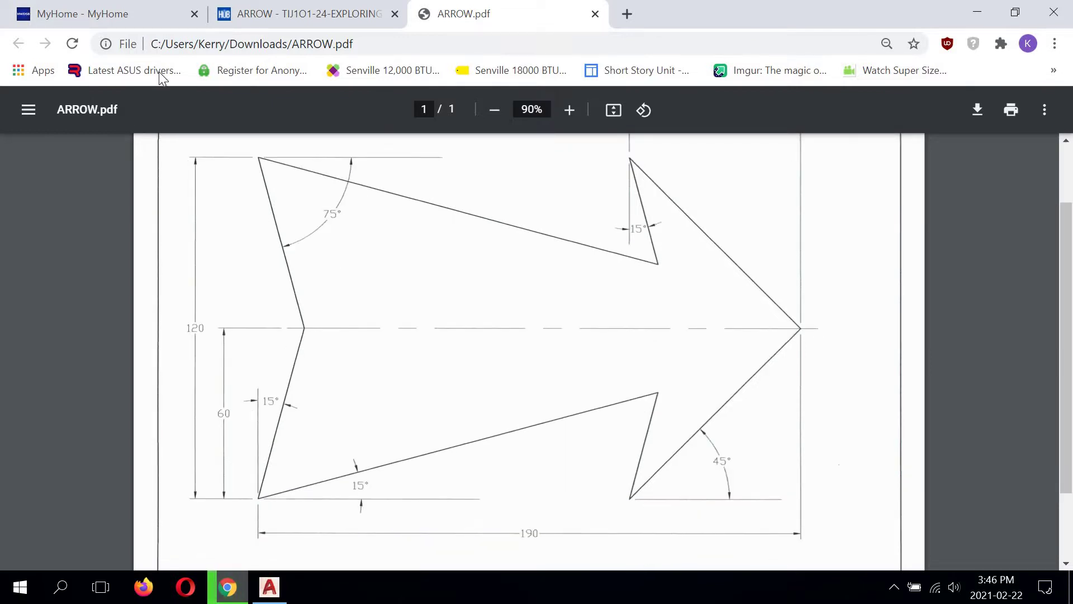
# Return to the course's file list and open the ARROW DWG entry under AutoCAD Single-View Drawing Files for Download
pyautogui.click(319, 14)
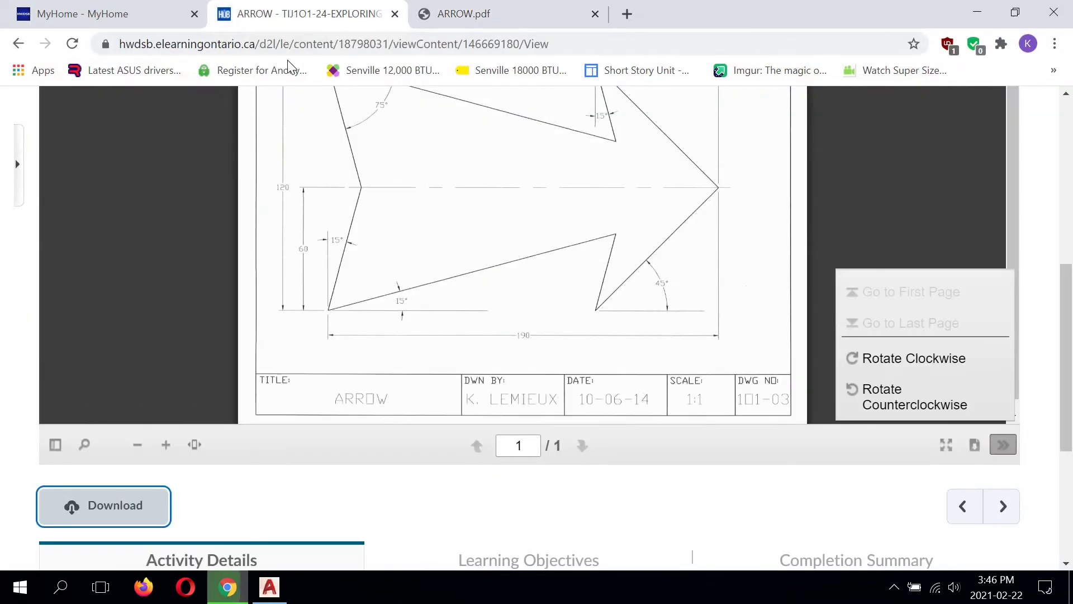
pyautogui.click(19, 45)
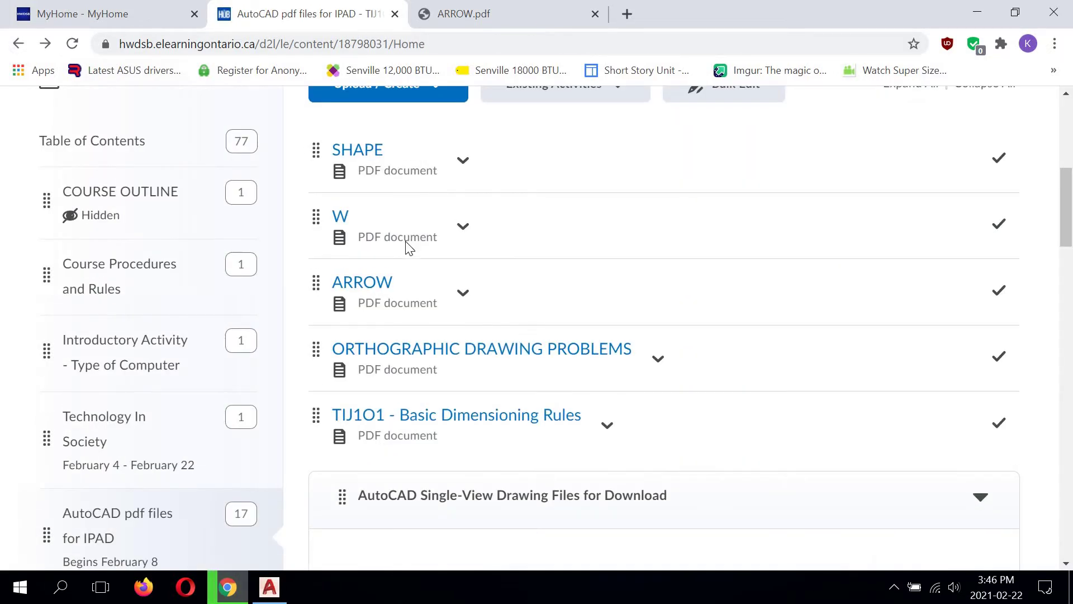
pyautogui.scroll(-10, 406, 245)
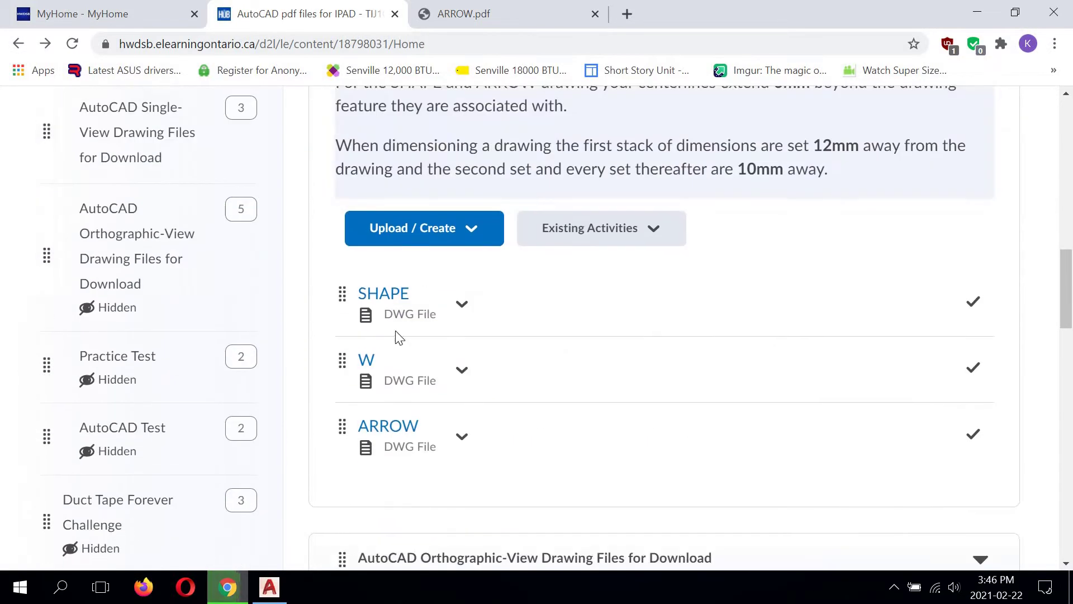
pyautogui.scroll(-1, 394, 330)
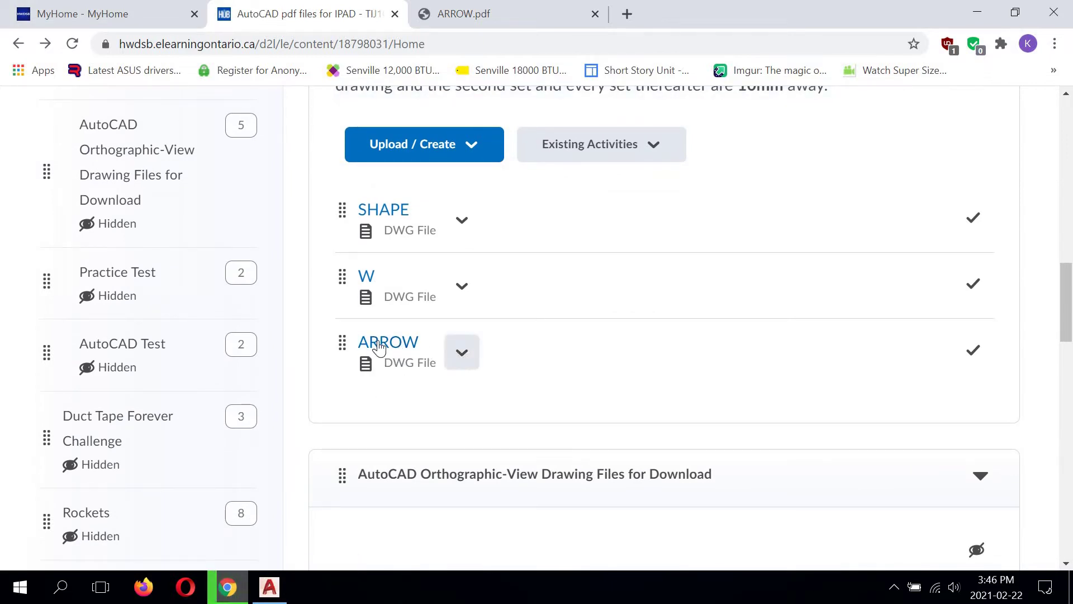
pyautogui.click(380, 347)
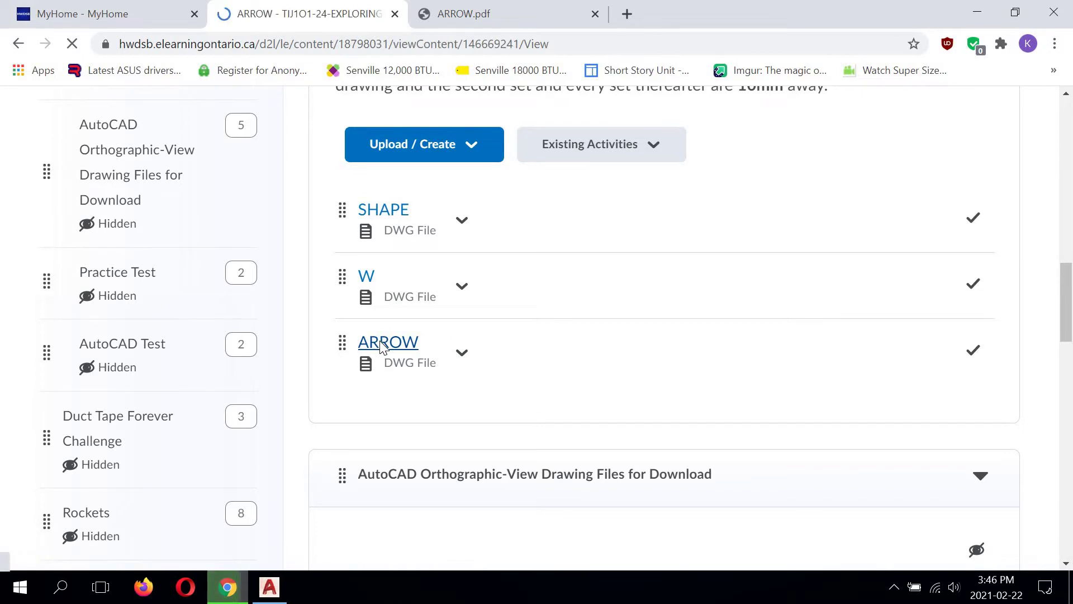
# Download ARROW.dwg and open the drawing in AutoCAD
pyautogui.scroll(-3, 269, 398)
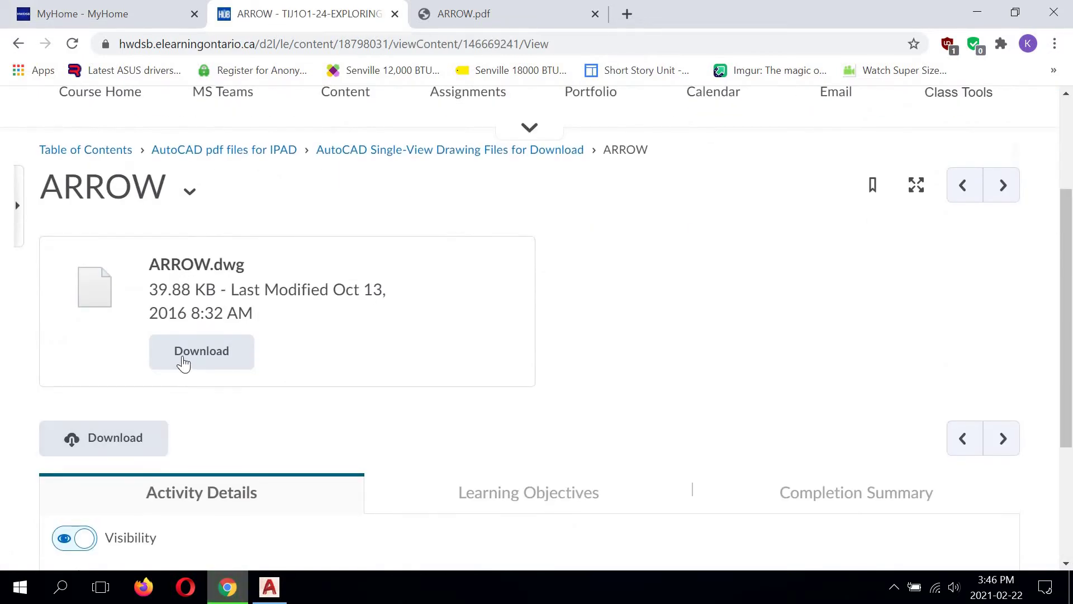
pyautogui.click(189, 351)
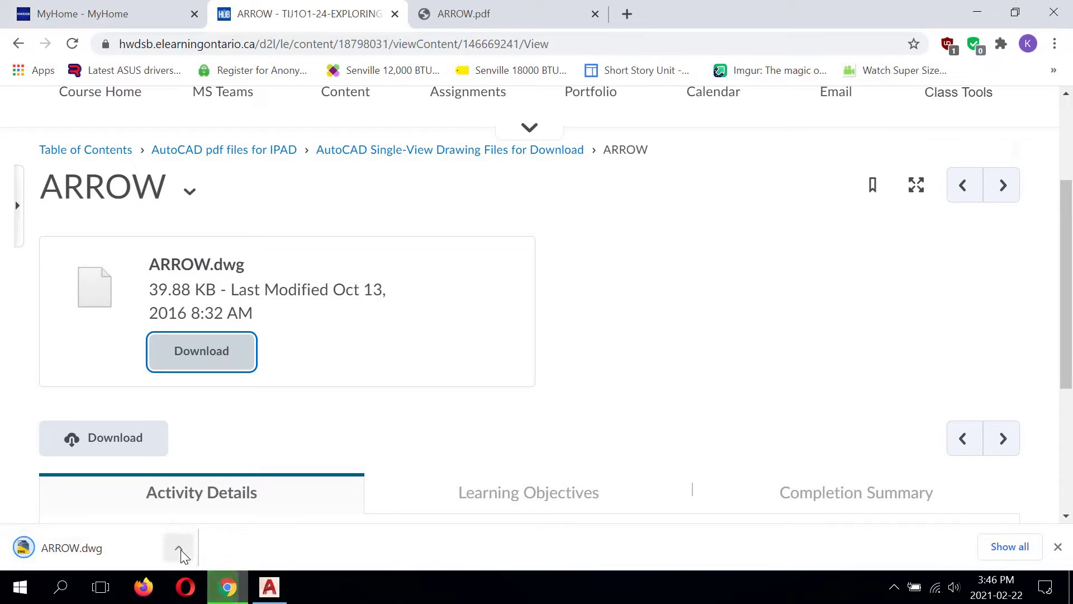
pyautogui.click(69, 548)
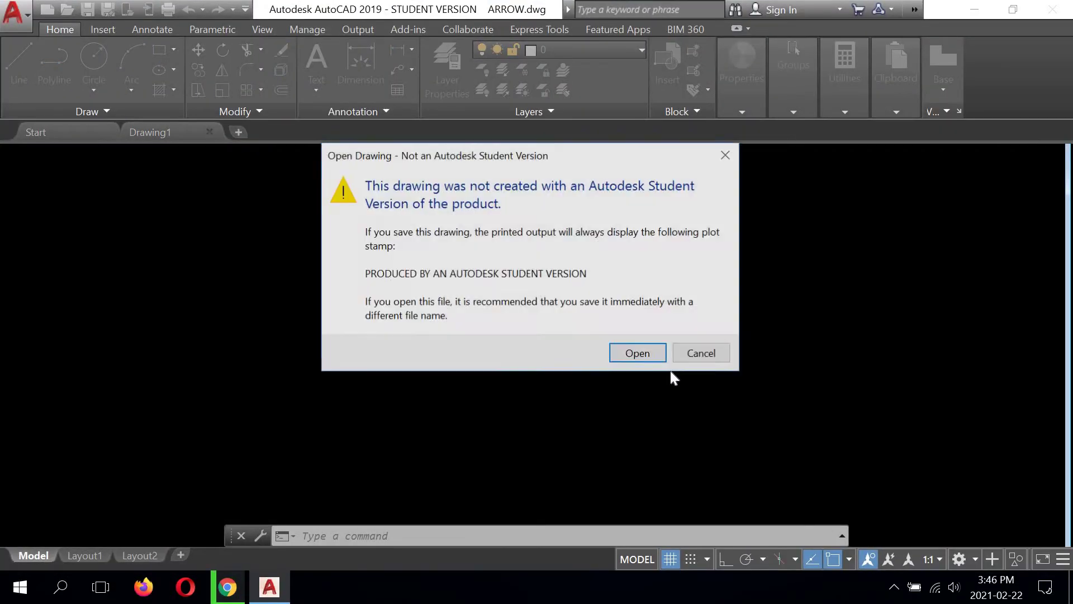
pyautogui.click(635, 357)
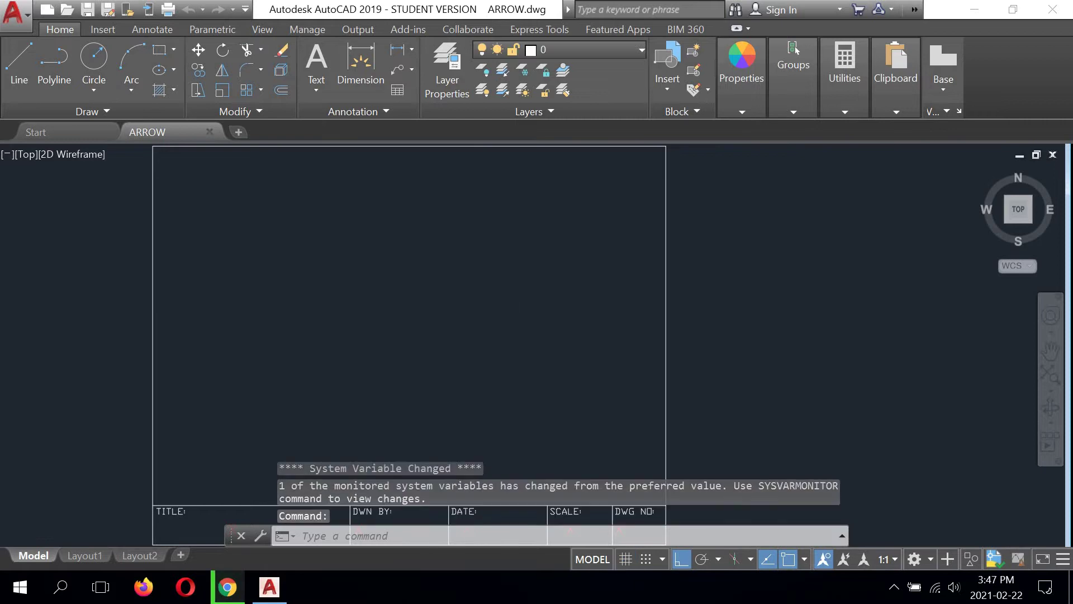
pyautogui.scroll(-4, 514, 307)
pyautogui.moveTo(598, 268)
pyautogui.mouseDown(button='middle')
pyautogui.moveTo(592, 286)
pyautogui.moveTo(575, 287)
pyautogui.mouseUp(button='middle')
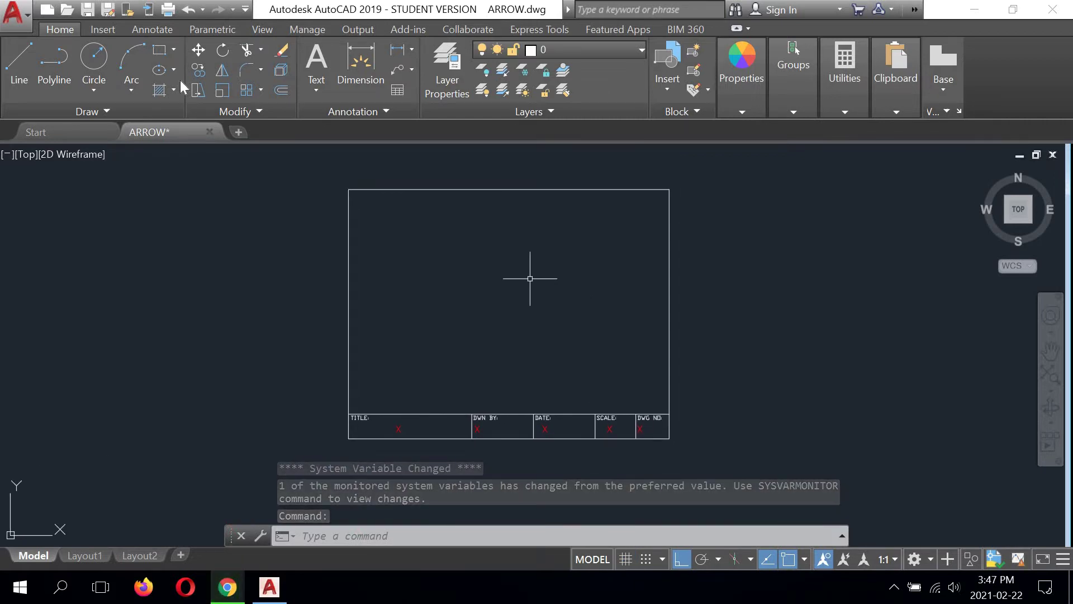
# Save a copy of the drawing as ARROW in the My AutoCAD Drawings folder, inside Semester Two 20-2021 on the Desktop
pyautogui.click(23, 20)
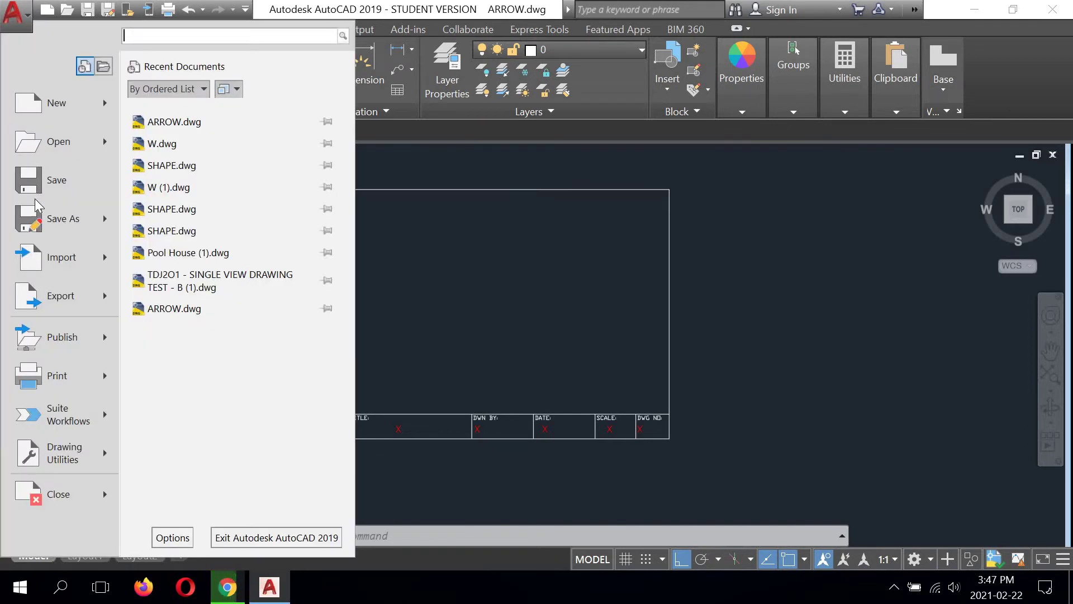
pyautogui.click(100, 218)
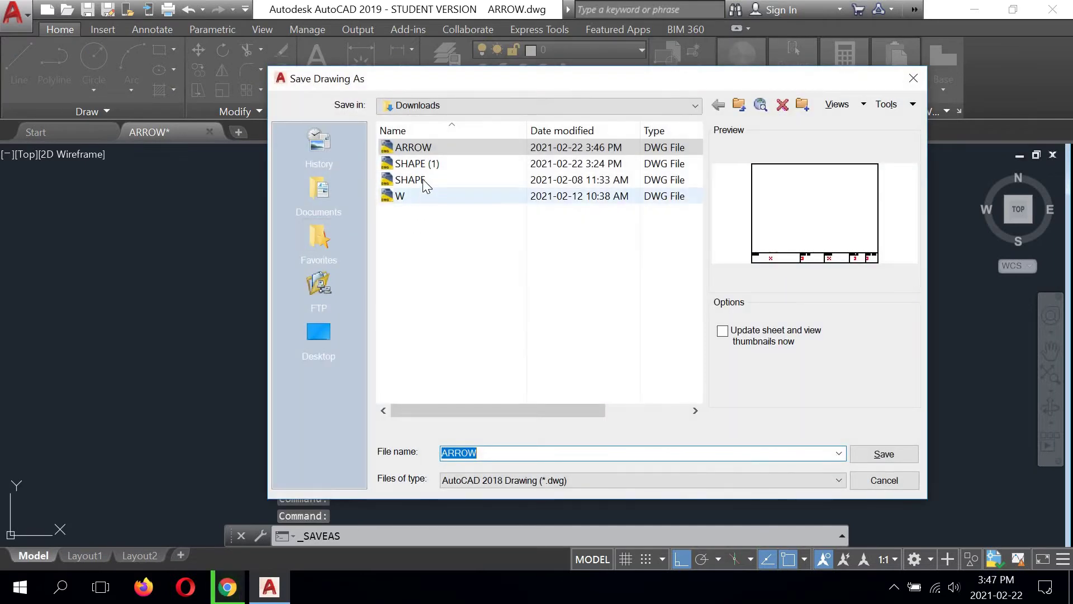
pyautogui.click(323, 333)
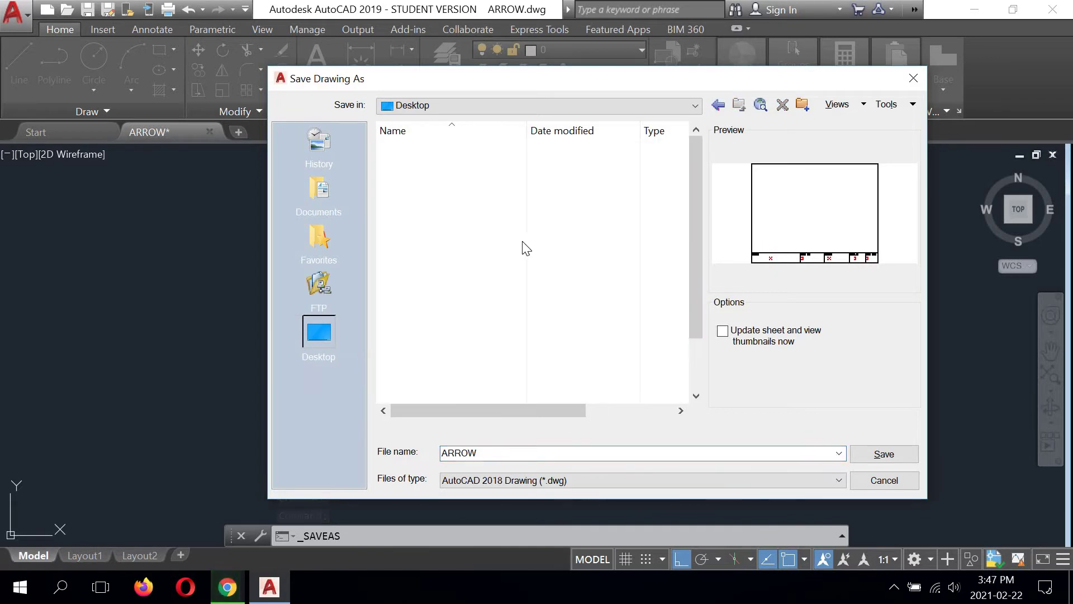
pyautogui.scroll(-2, 448, 306)
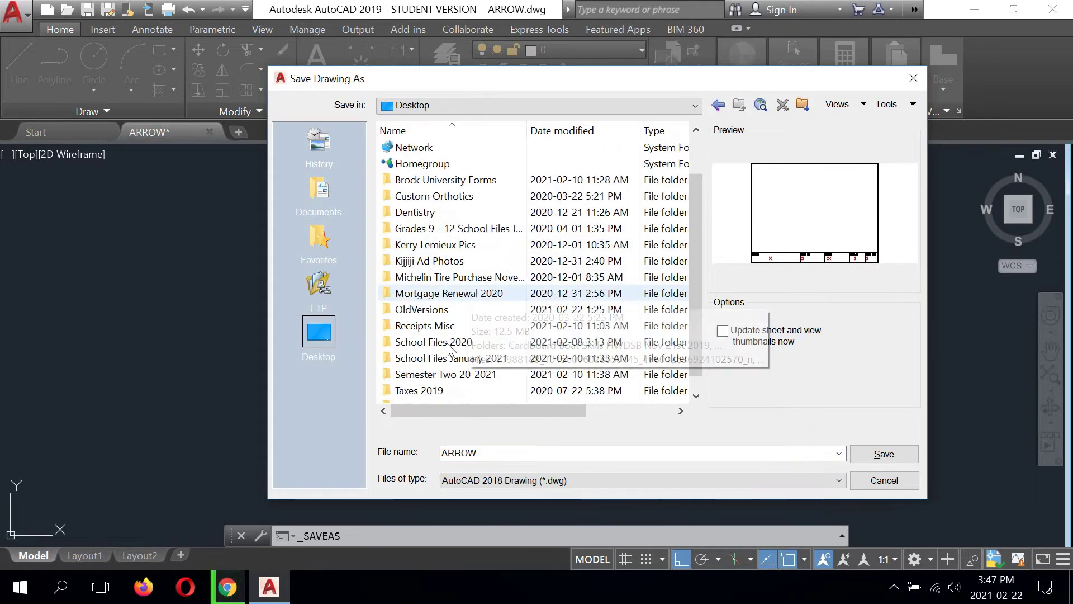
pyautogui.doubleClick(433, 359)
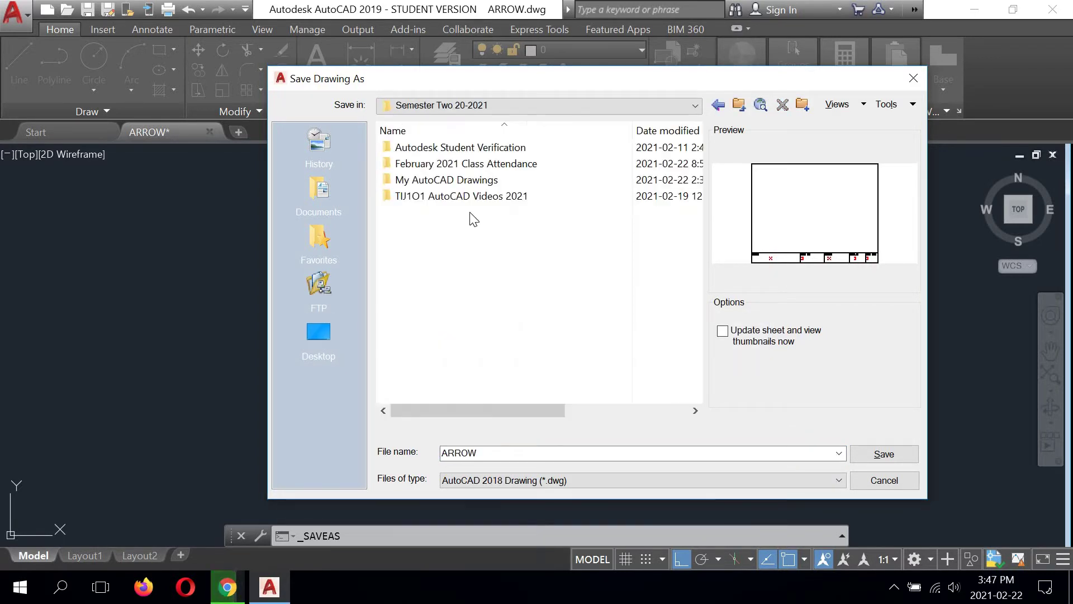
pyautogui.doubleClick(437, 180)
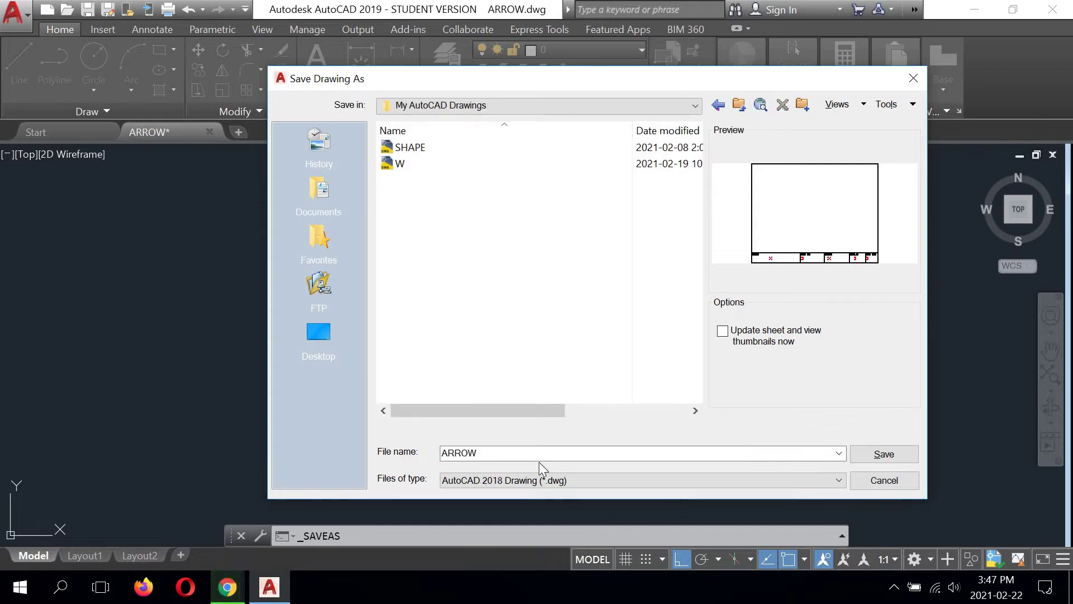
pyautogui.click(893, 453)
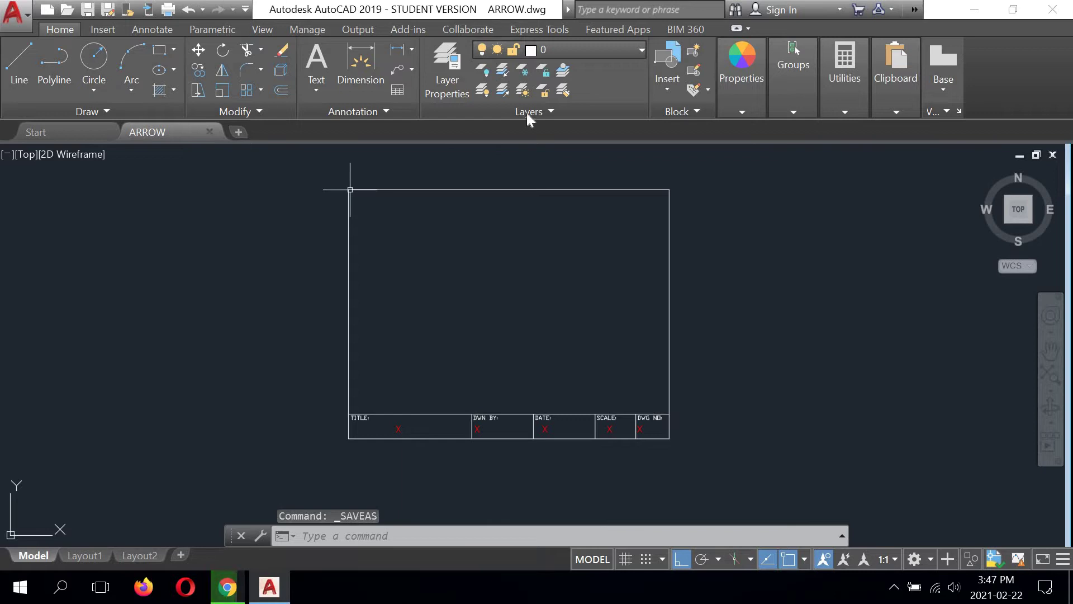
pyautogui.scroll(2, 513, 340)
pyautogui.scroll(-2, 508, 330)
pyautogui.moveTo(507, 331); pyautogui.dragTo(506, 324, button='middle')
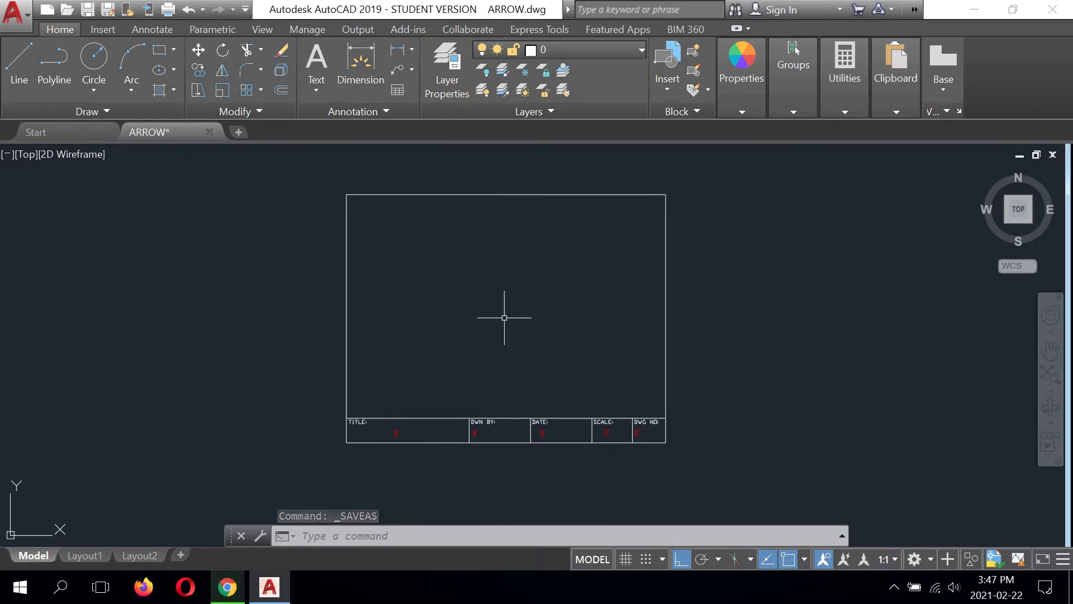
pyautogui.scroll(2, 503, 304)
pyautogui.scroll(-2, 504, 294)
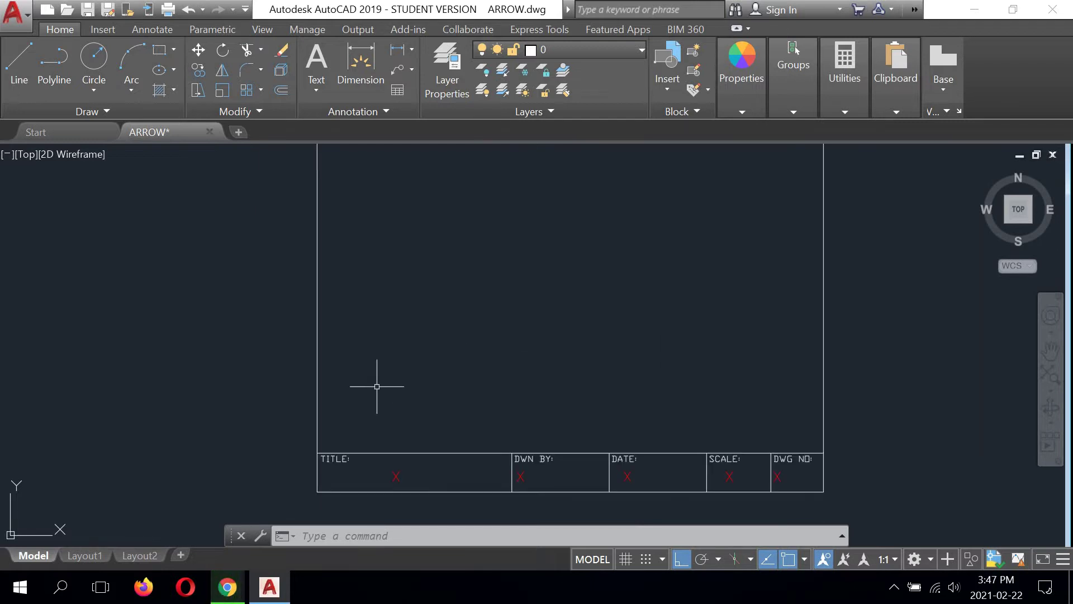
pyautogui.scroll(-1, 376, 387)
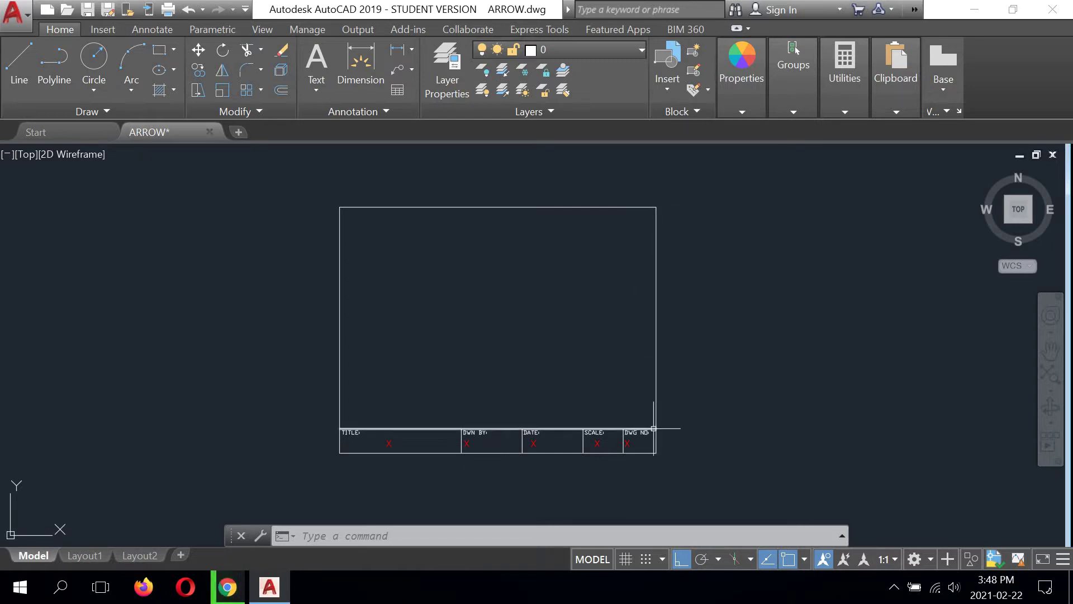
pyautogui.moveTo(657, 429)
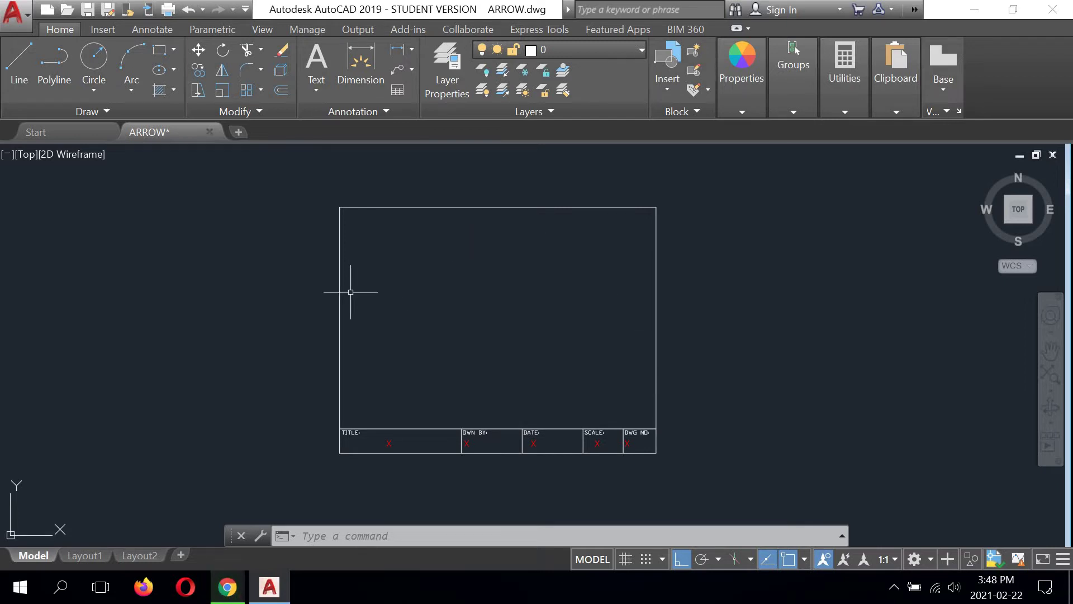
# Draw a vertical line from the midpoint of the border's upper edge straight down to the title block's upper edge
pyautogui.click(19, 61)
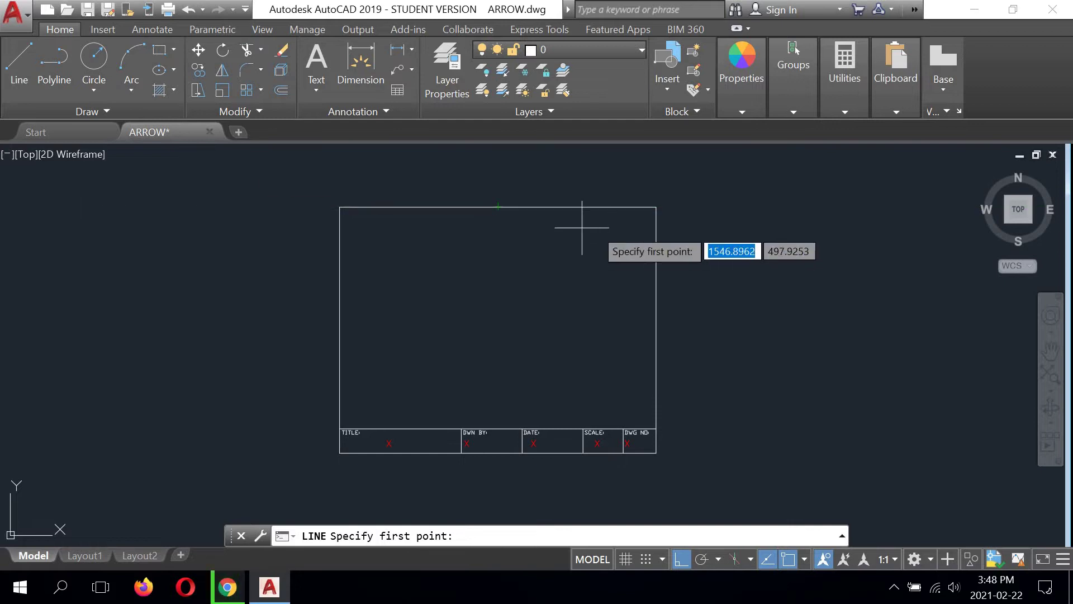
pyautogui.click(498, 208)
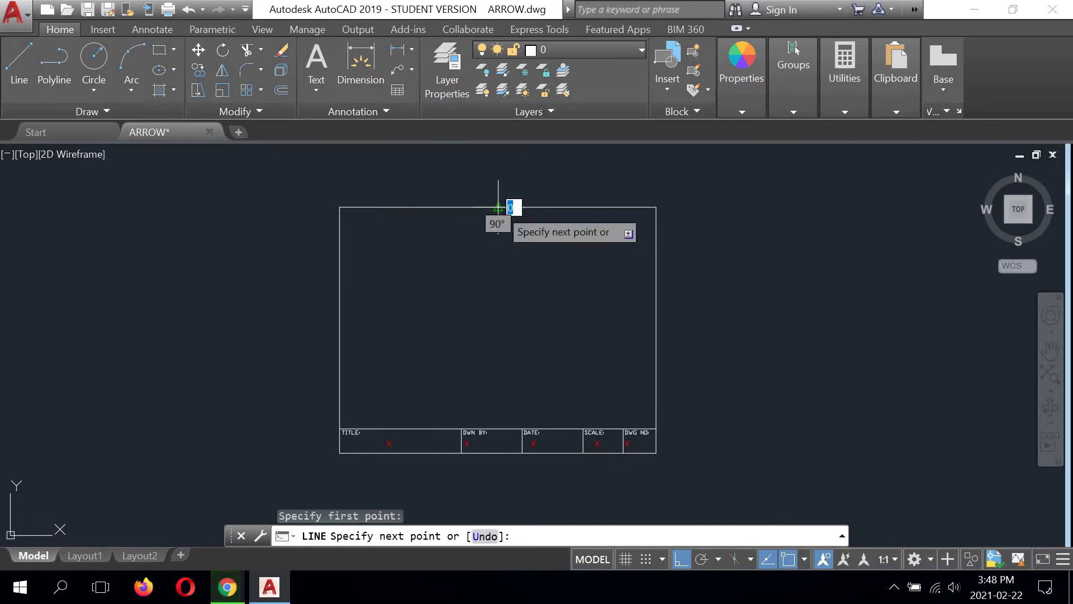
pyautogui.click(498, 429)
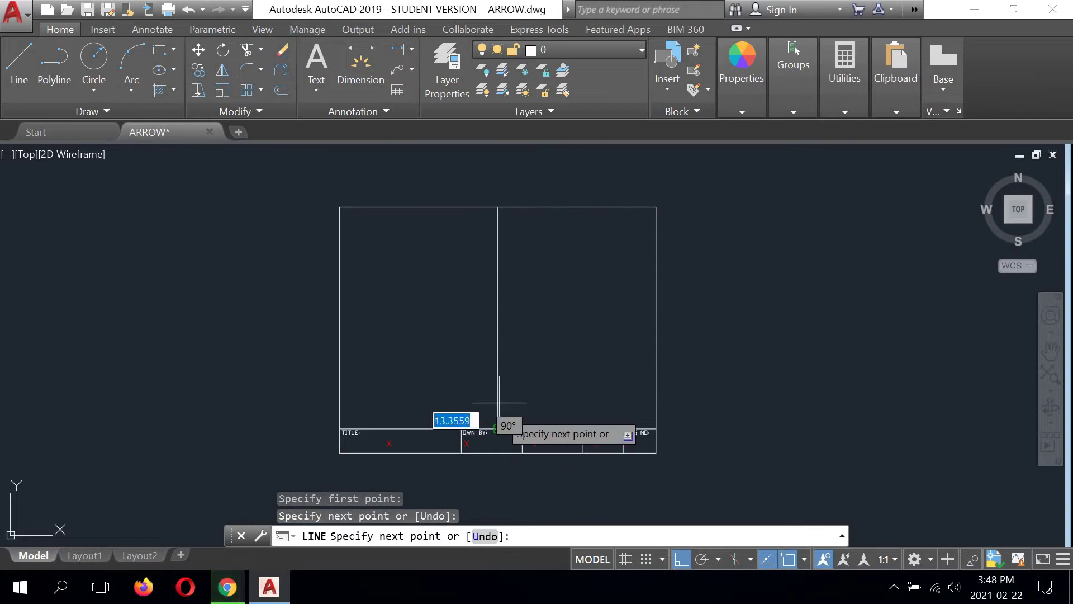
pyautogui.rightClick(553, 277)
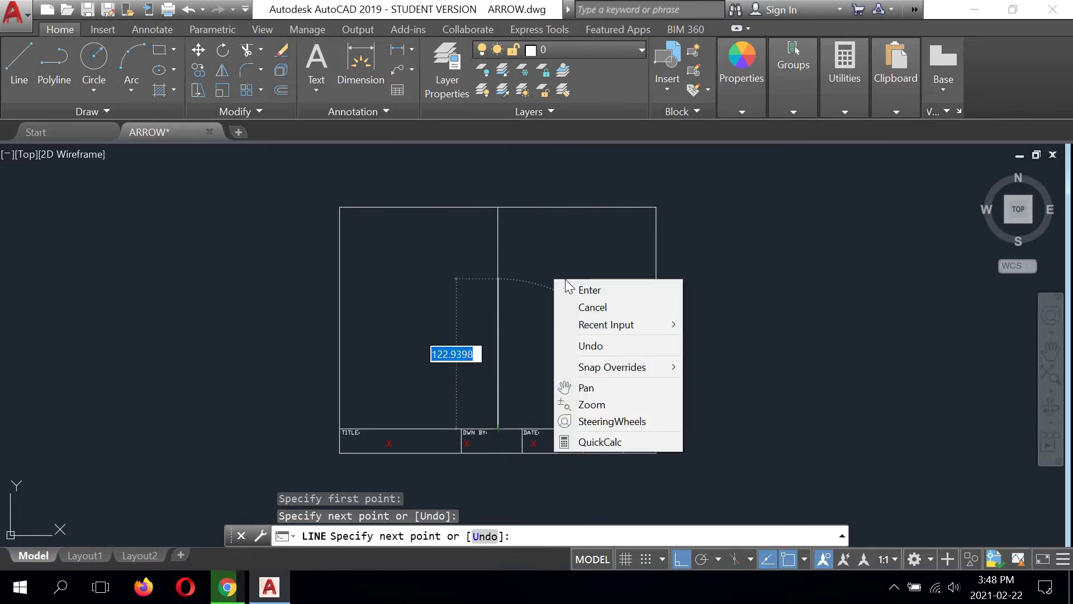
pyautogui.click(576, 289)
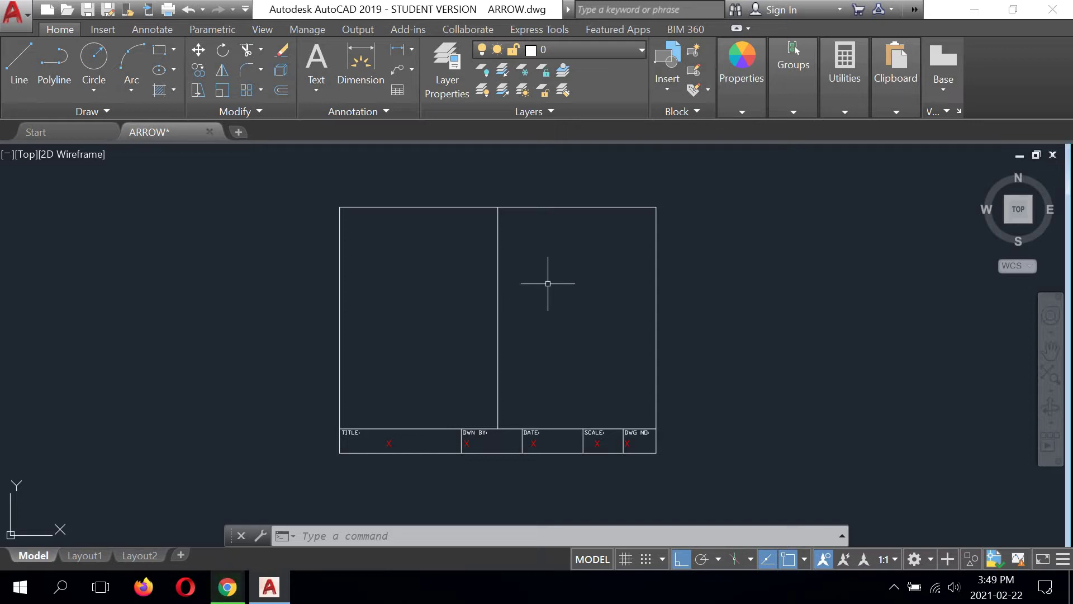
# Draw a horizontal line across the drawing area between the midpoints of its two vertical border edges
pyautogui.rightClick(549, 286)
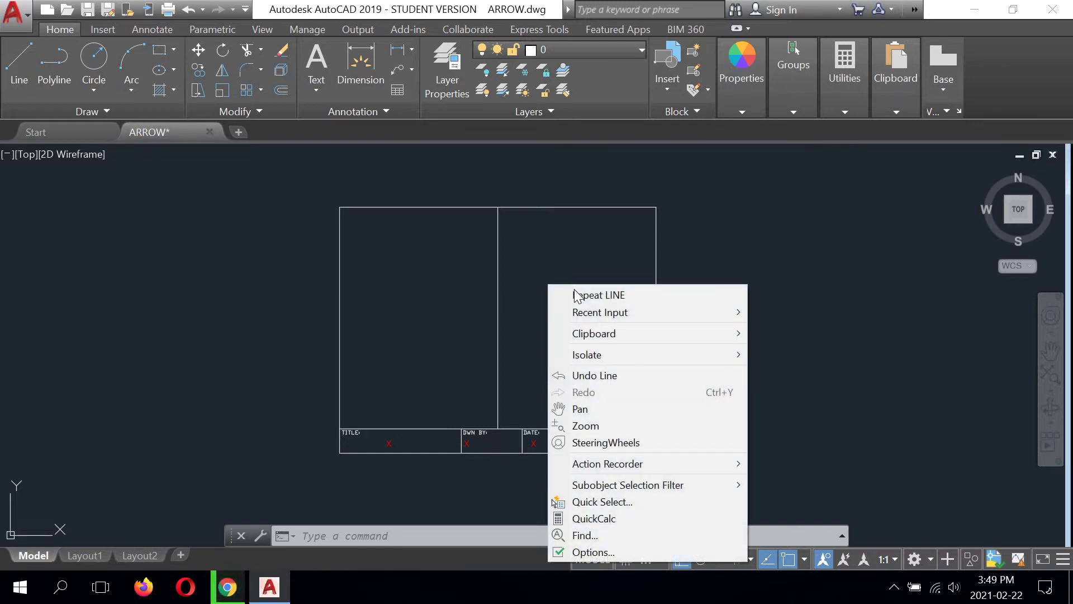
pyautogui.click(559, 295)
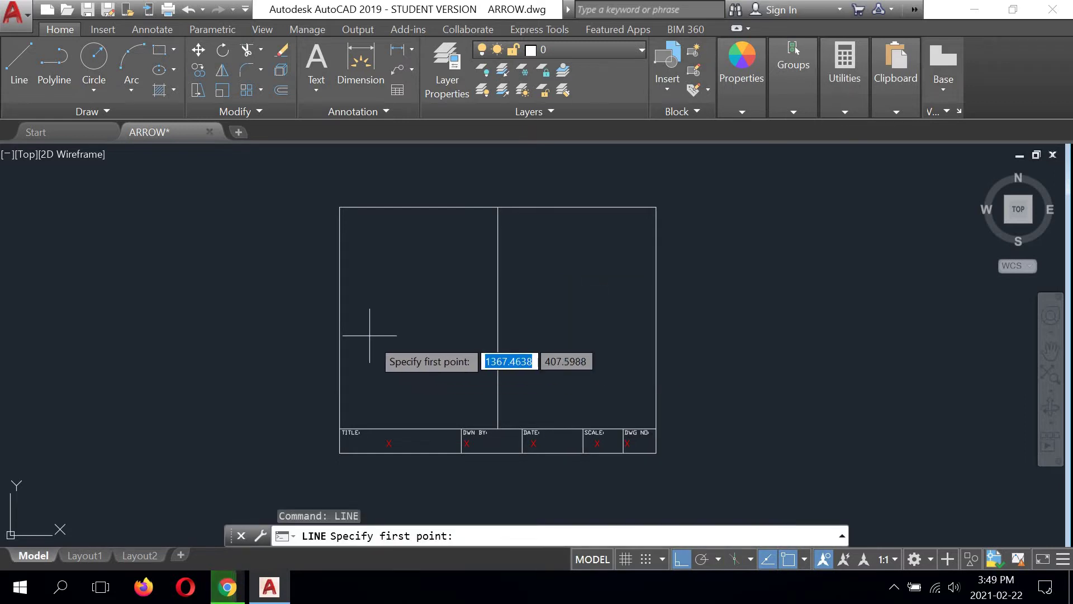
pyautogui.click(339, 317)
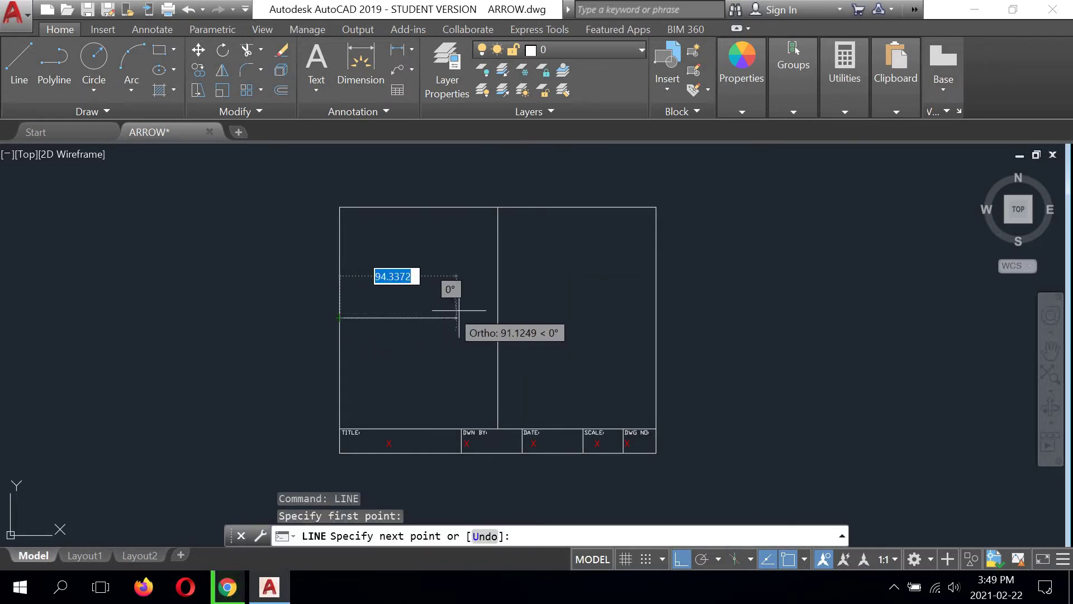
pyautogui.click(656, 317)
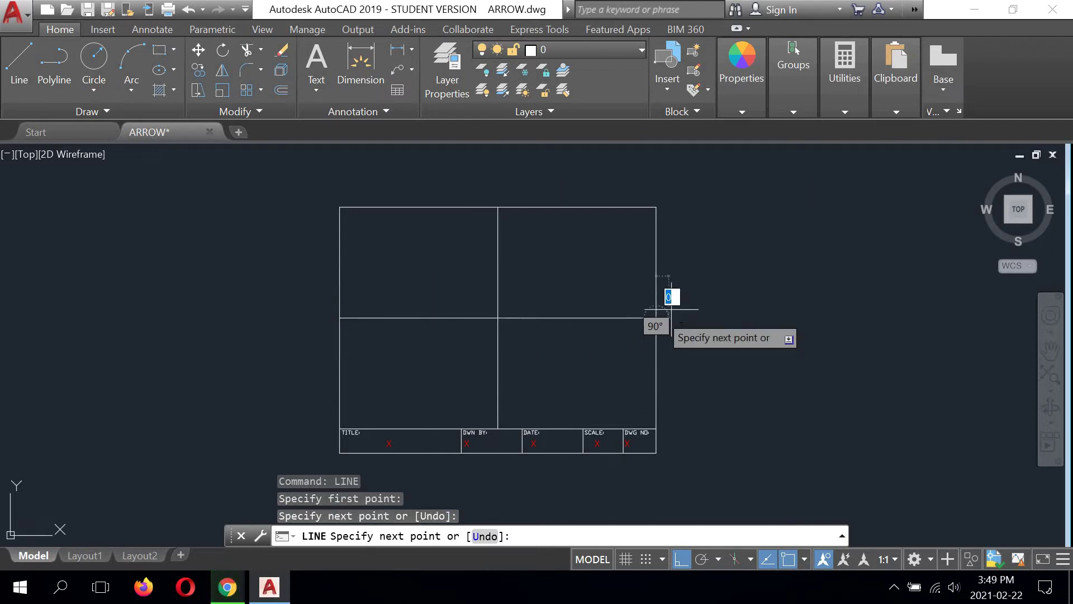
pyautogui.rightClick(729, 255)
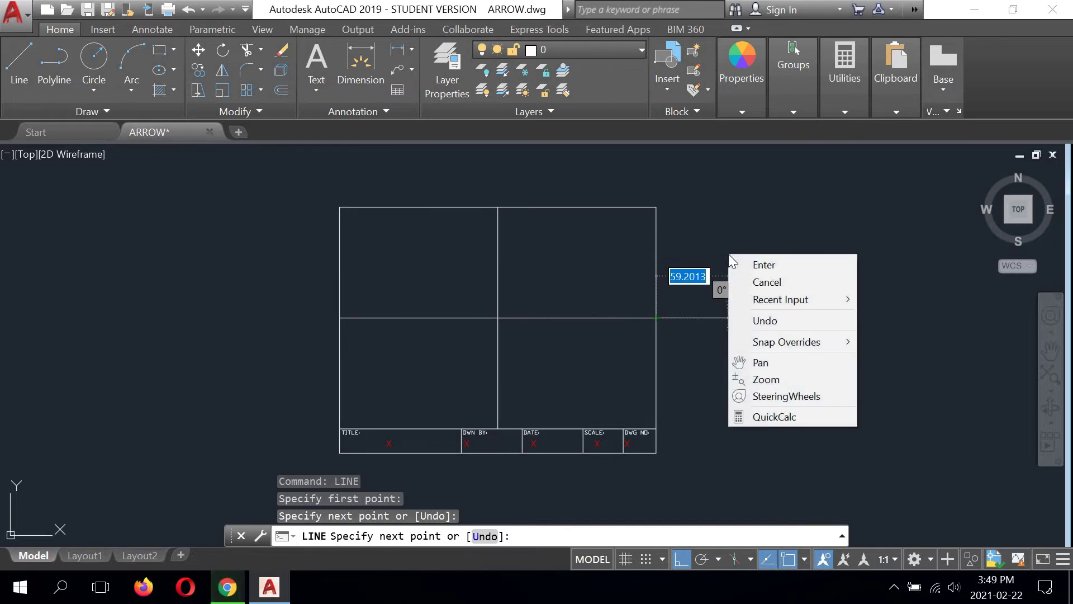
pyautogui.click(757, 266)
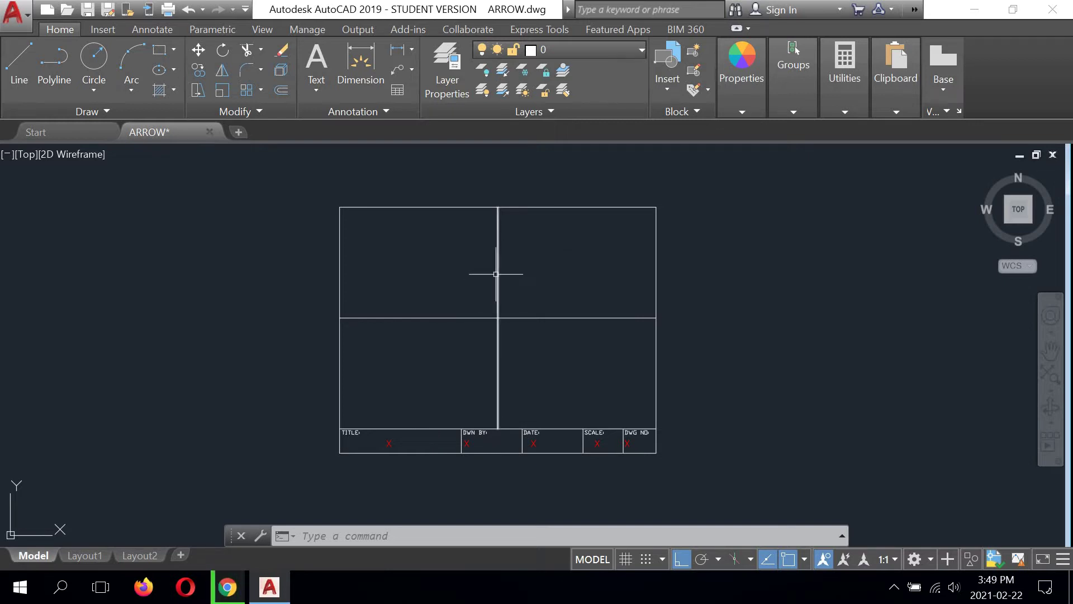
# Offset the vertical middle line by 95 to both its left and right sides
pyautogui.click(281, 89)
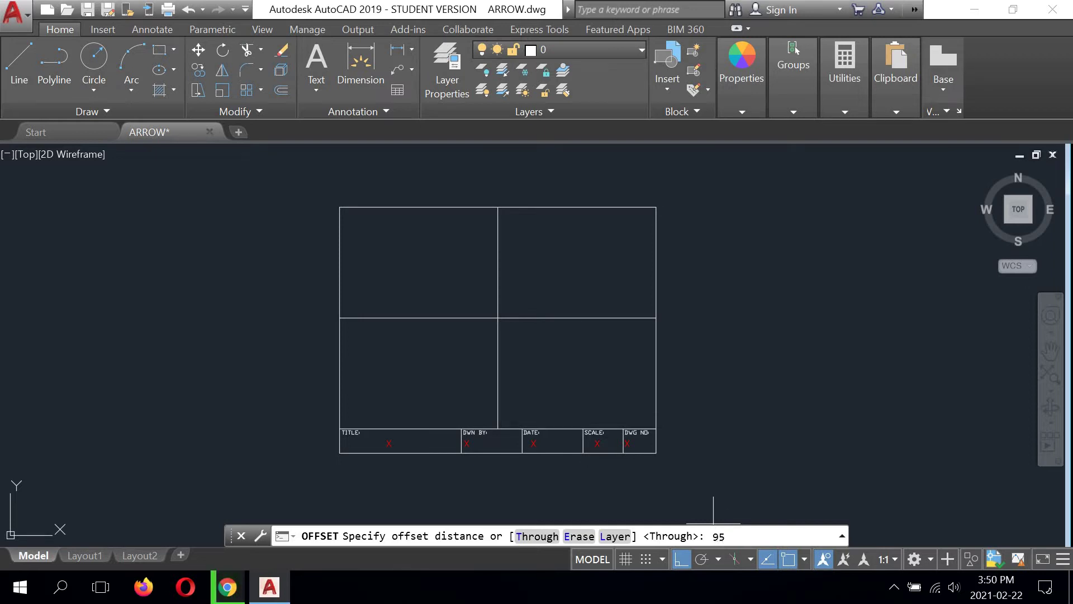
pyautogui.press('Return')
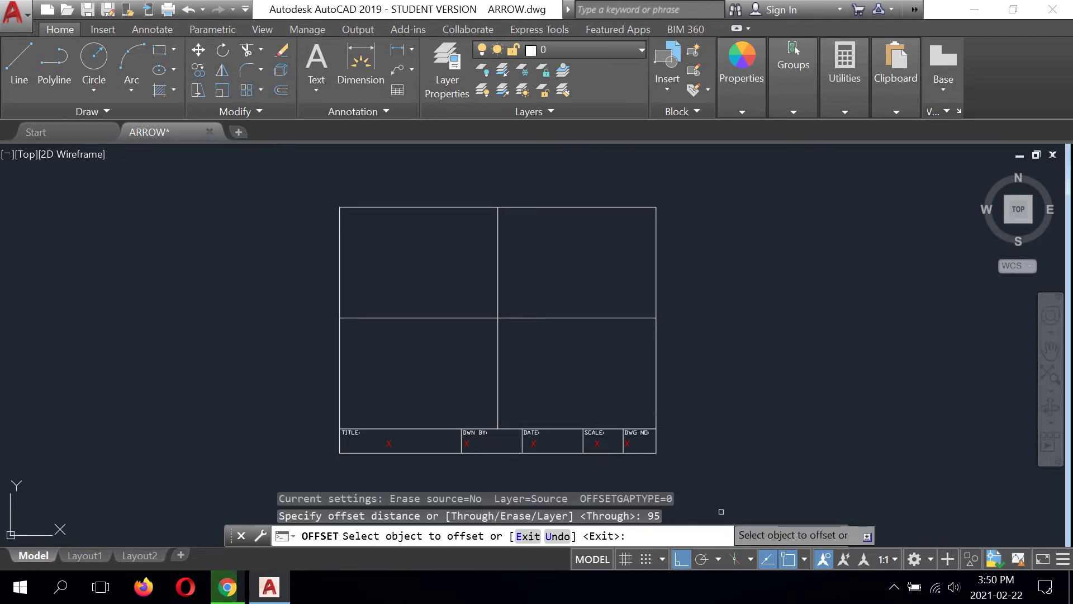
pyautogui.click(496, 272)
pyautogui.click(427, 271)
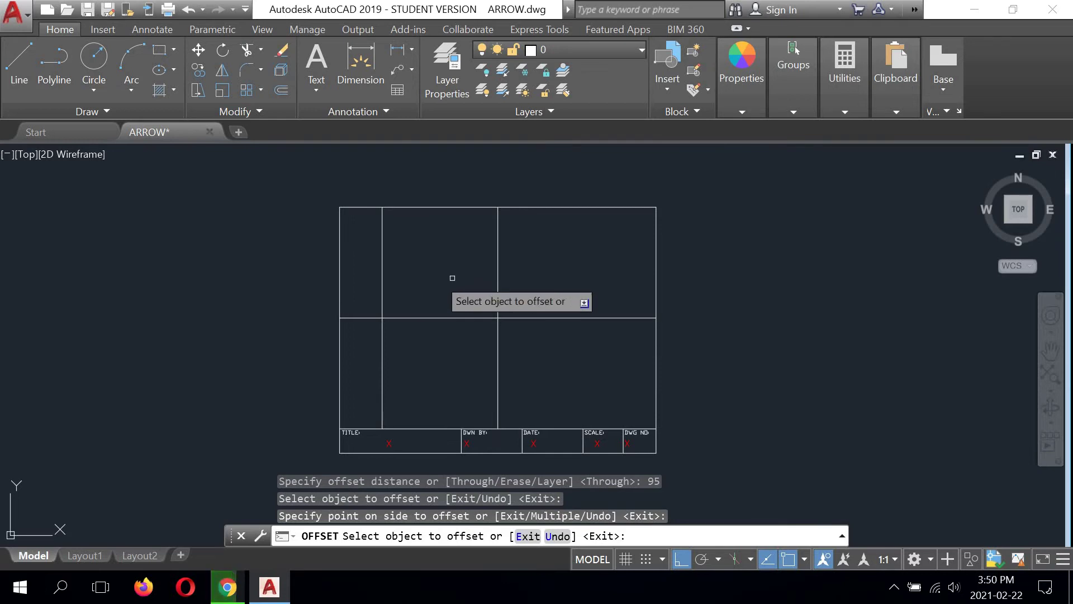
pyautogui.click(497, 274)
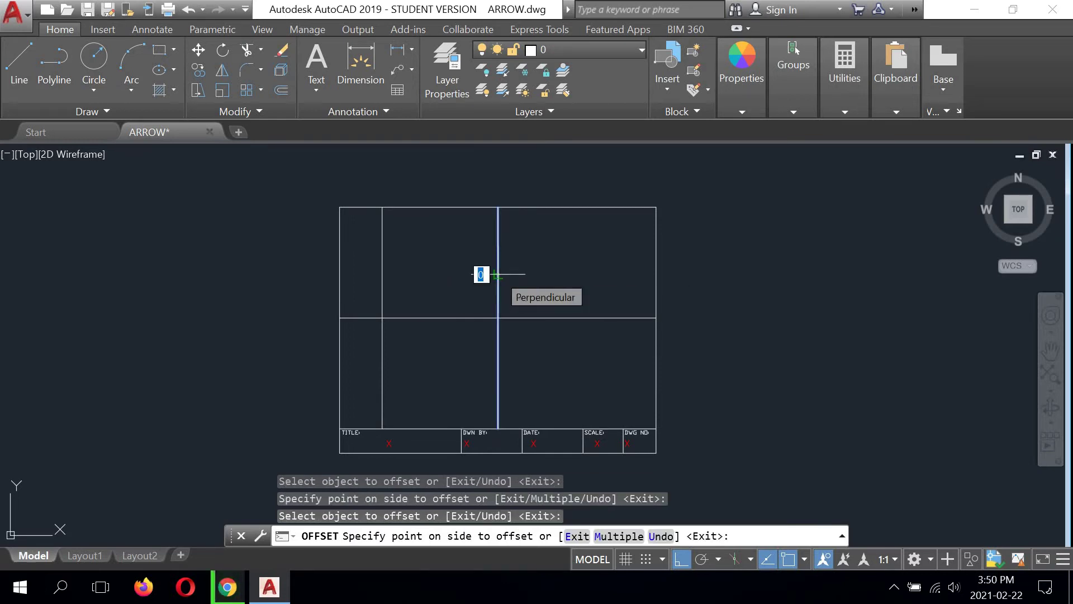
pyautogui.click(639, 278)
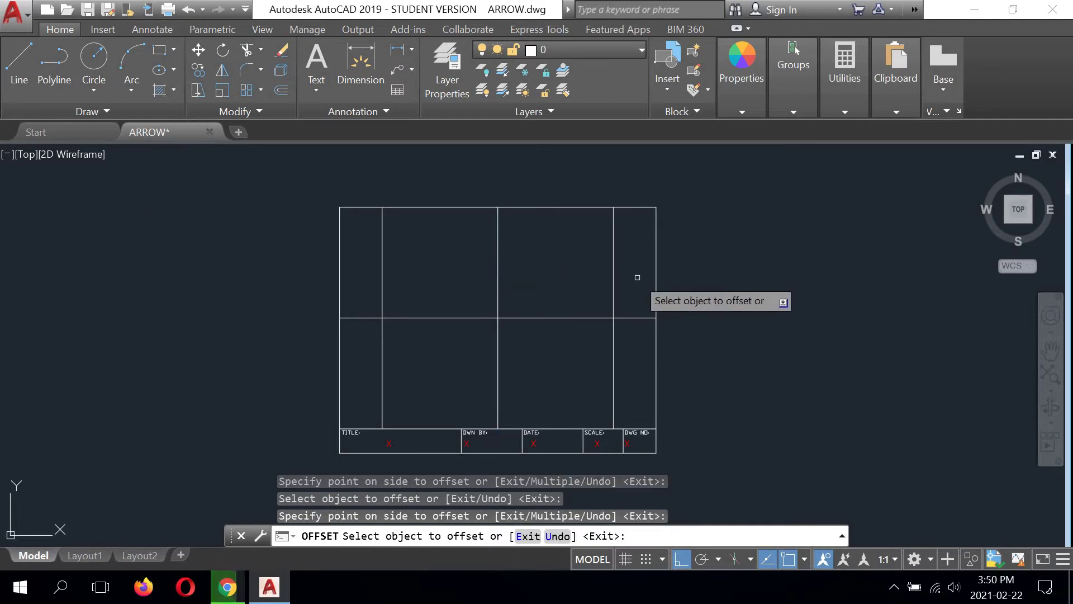
pyautogui.rightClick(720, 263)
pyautogui.click(738, 271)
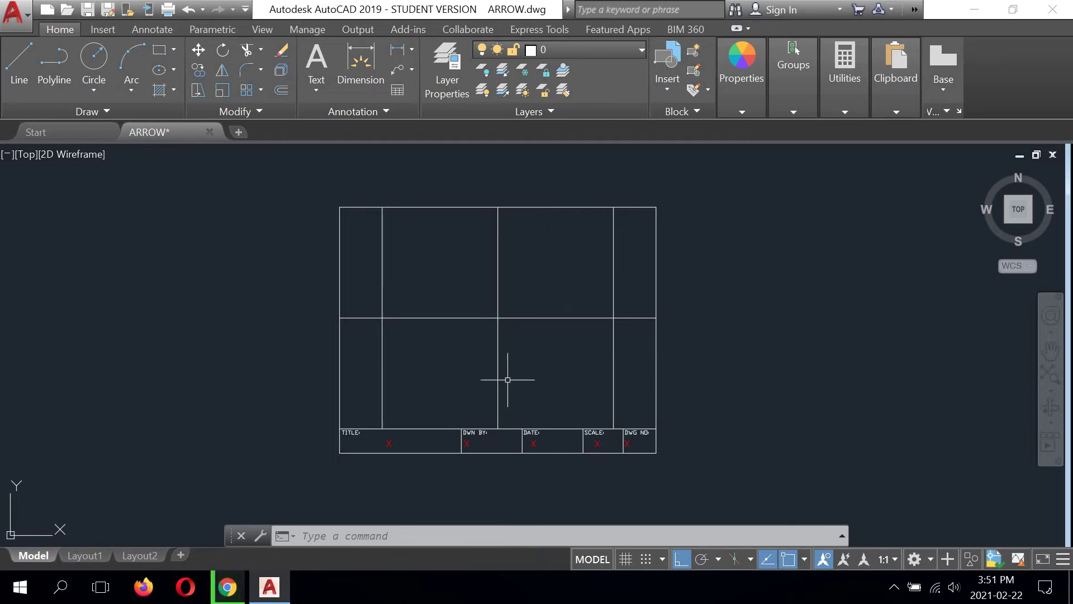
# Offset the horizontal middle line by 60 both above and below itself
pyautogui.rightClick(720, 216)
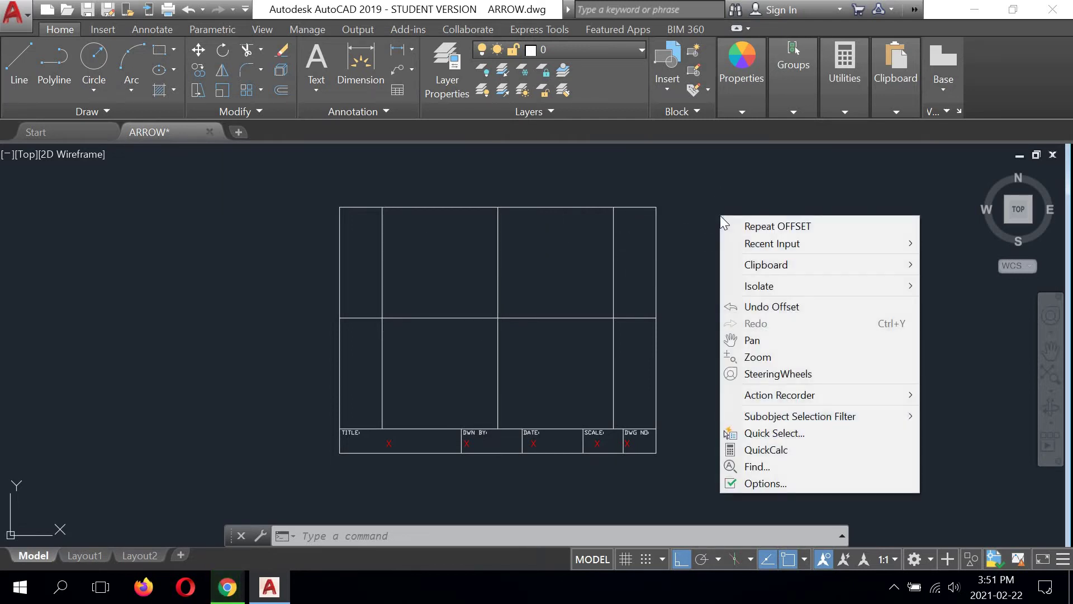
pyautogui.click(756, 226)
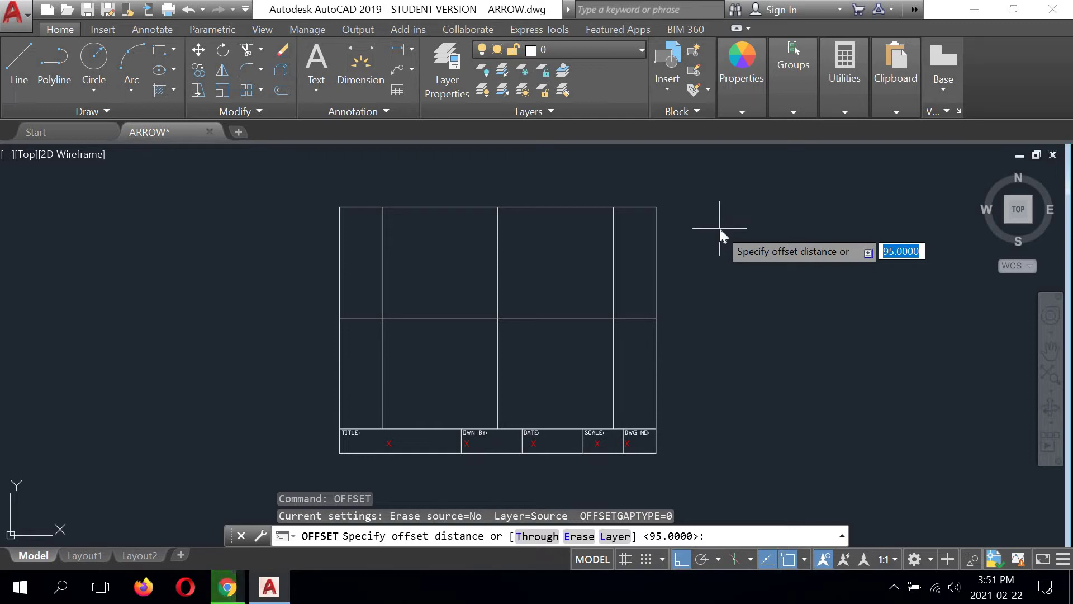
pyautogui.write('60')
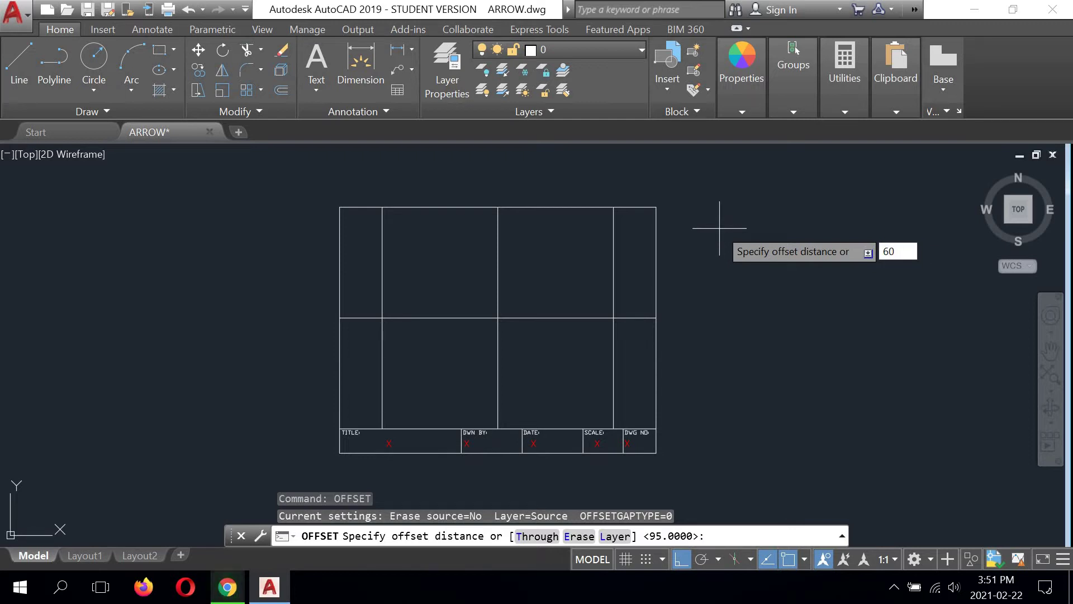
pyautogui.press('Return')
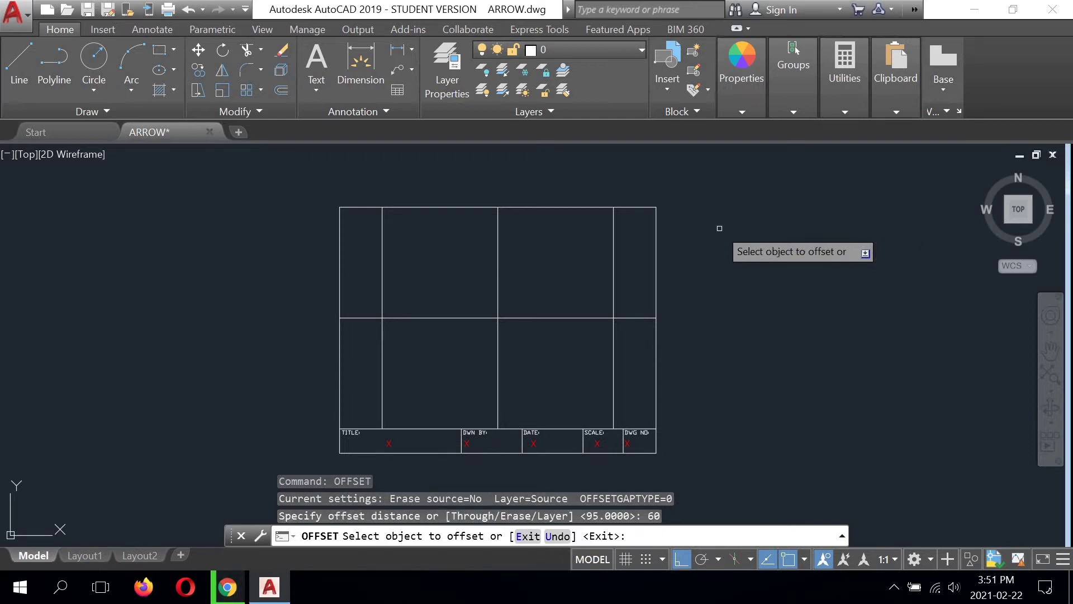
pyautogui.click(533, 317)
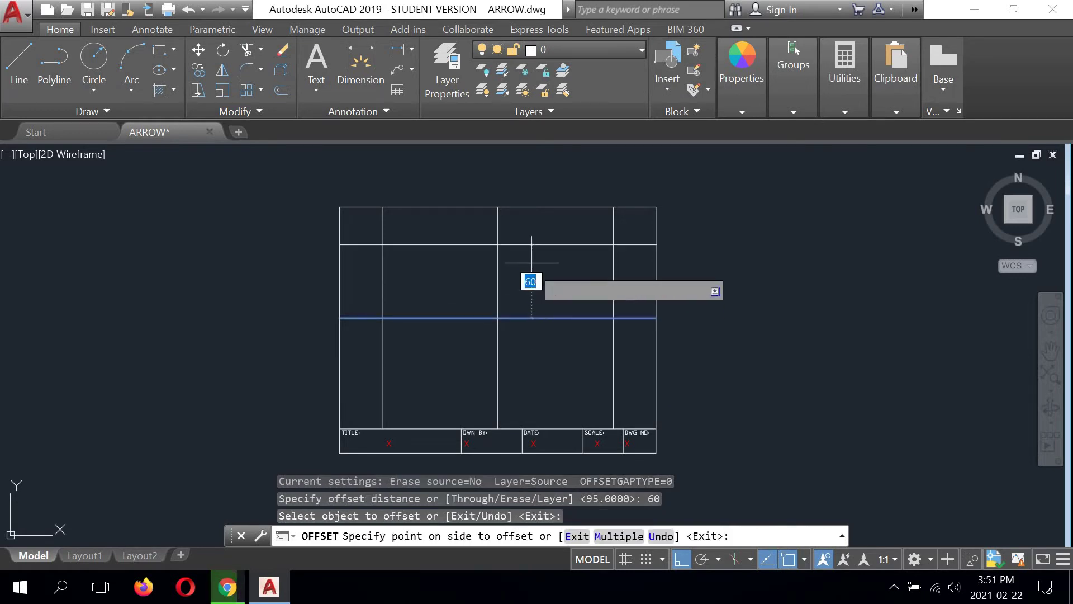
pyautogui.click(534, 225)
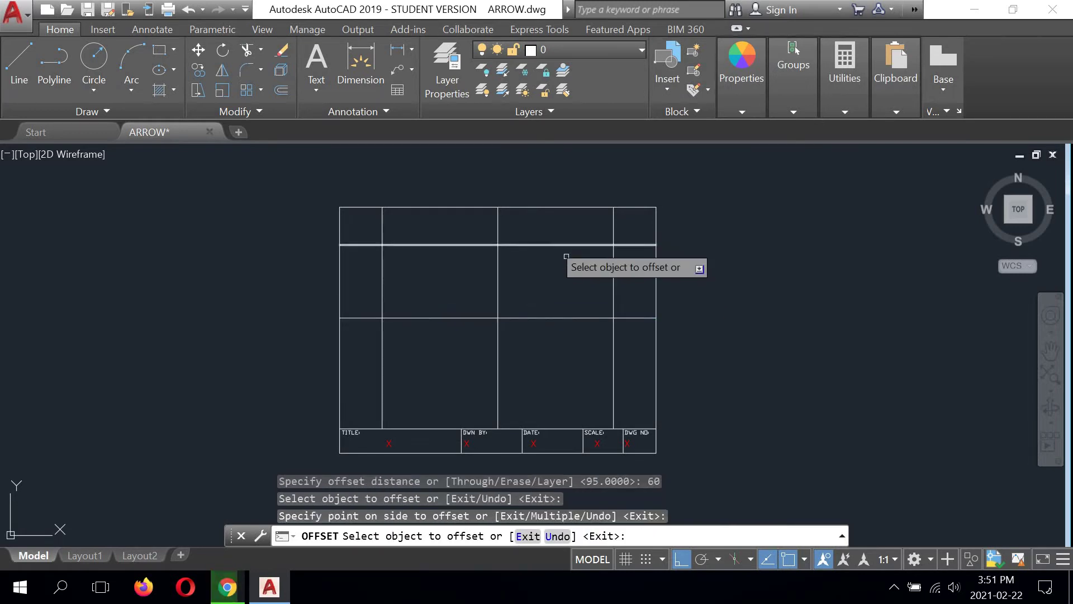
pyautogui.click(543, 317)
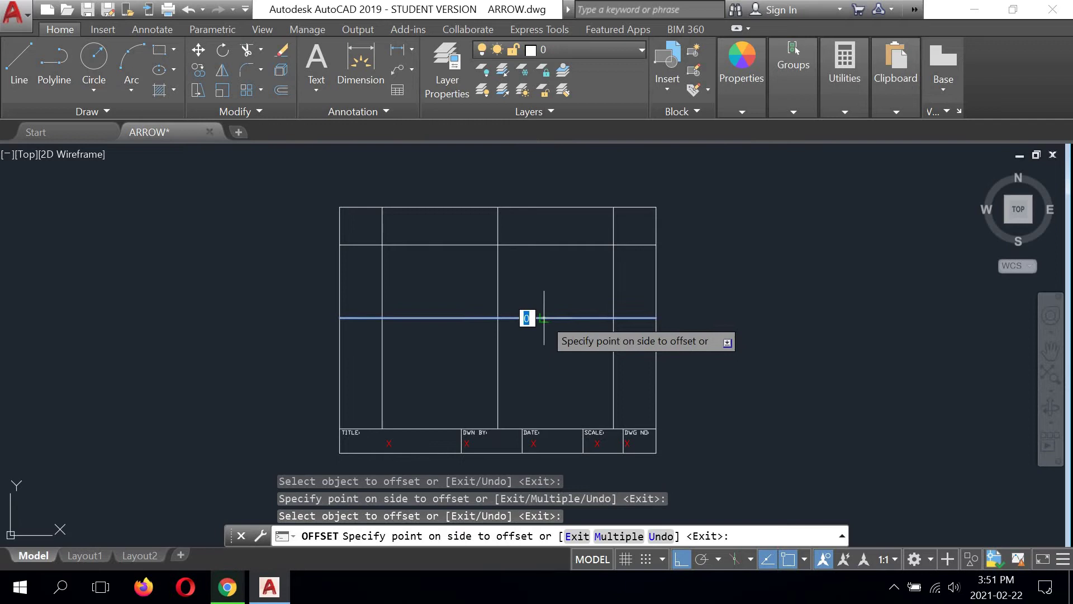
pyautogui.click(543, 391)
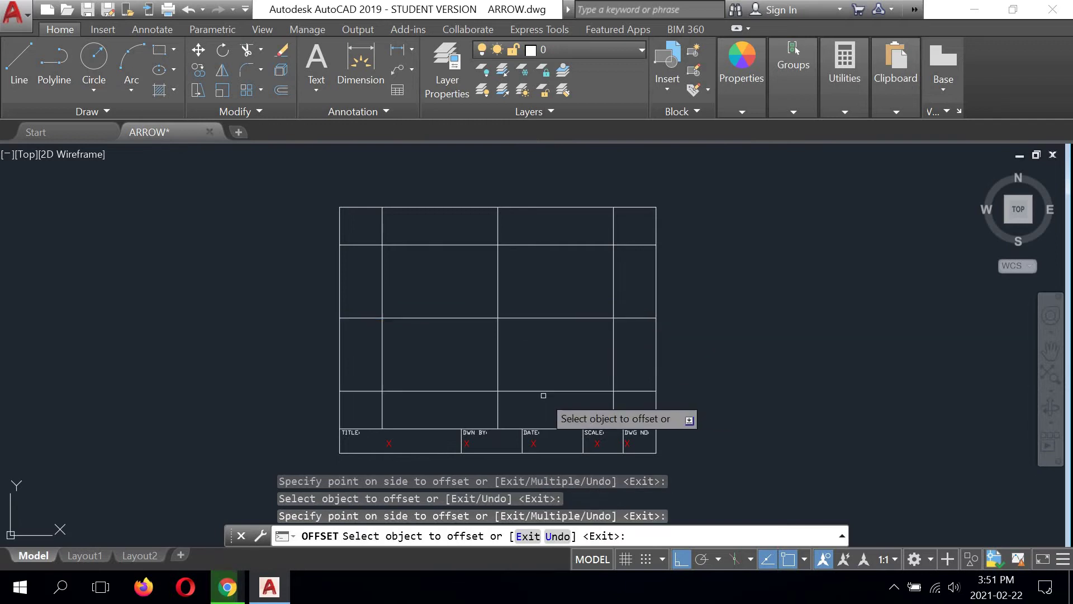
pyautogui.rightClick(698, 302)
pyautogui.click(711, 304)
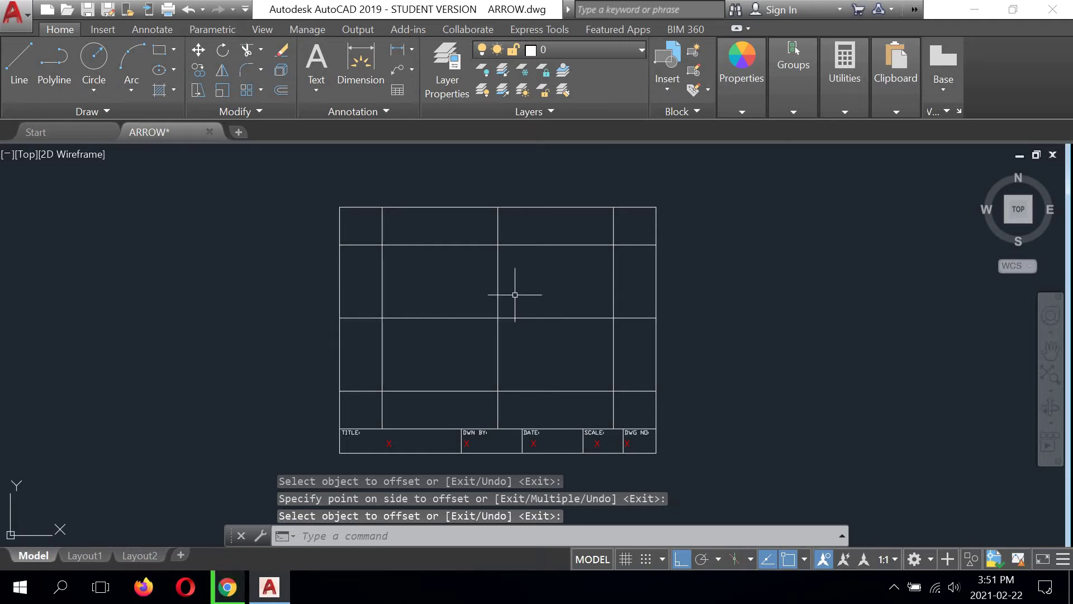
# Erase the vertical middle line, keeping the two vertical lines offset from it
pyautogui.scroll(2, 467, 355)
pyautogui.scroll(-2, 467, 347)
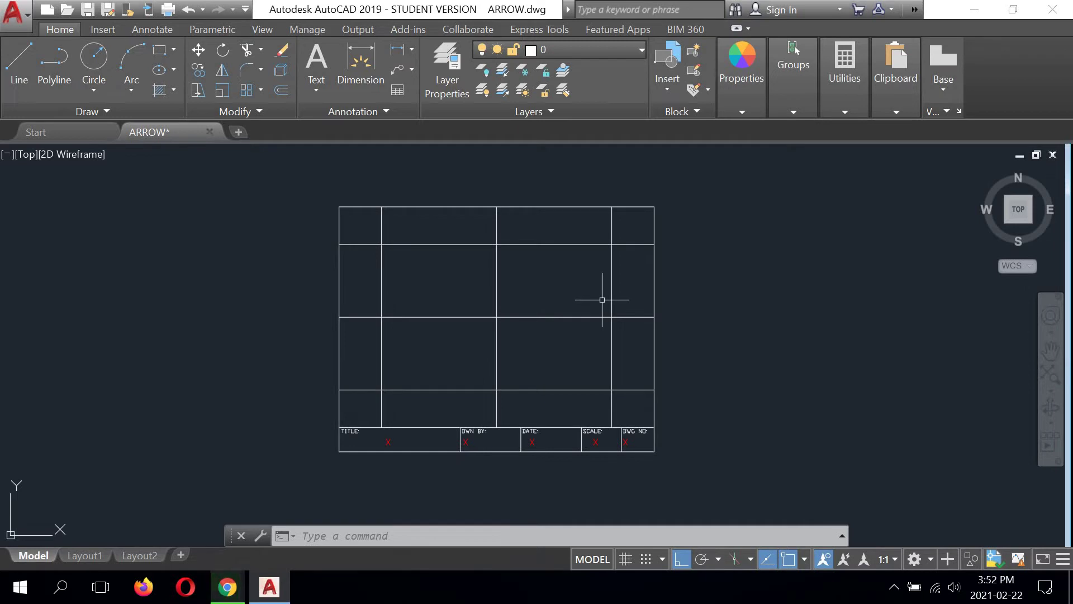
pyautogui.click(496, 272)
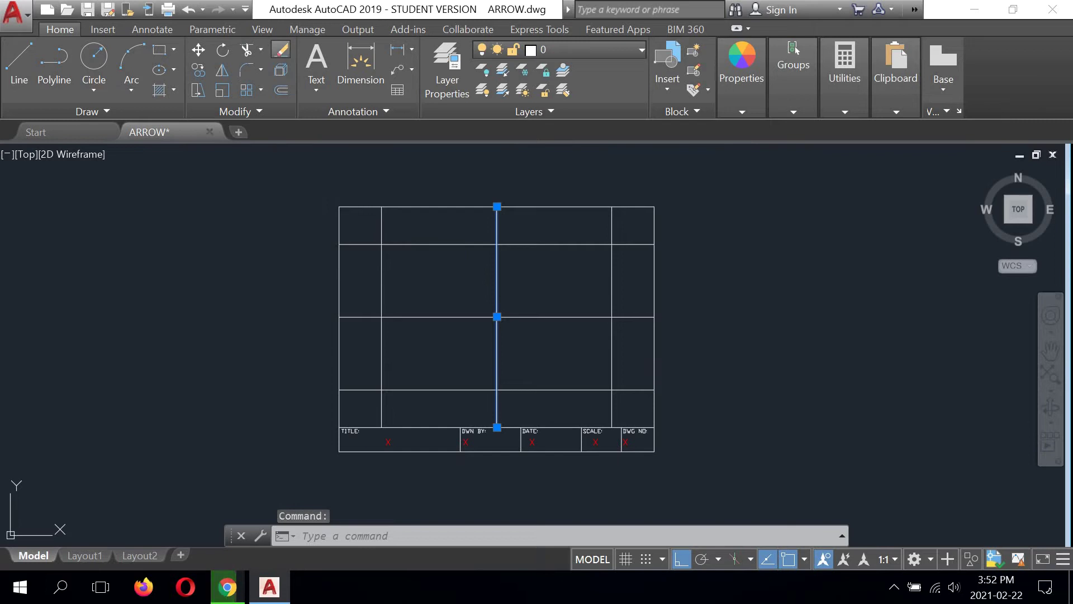
pyautogui.click(280, 50)
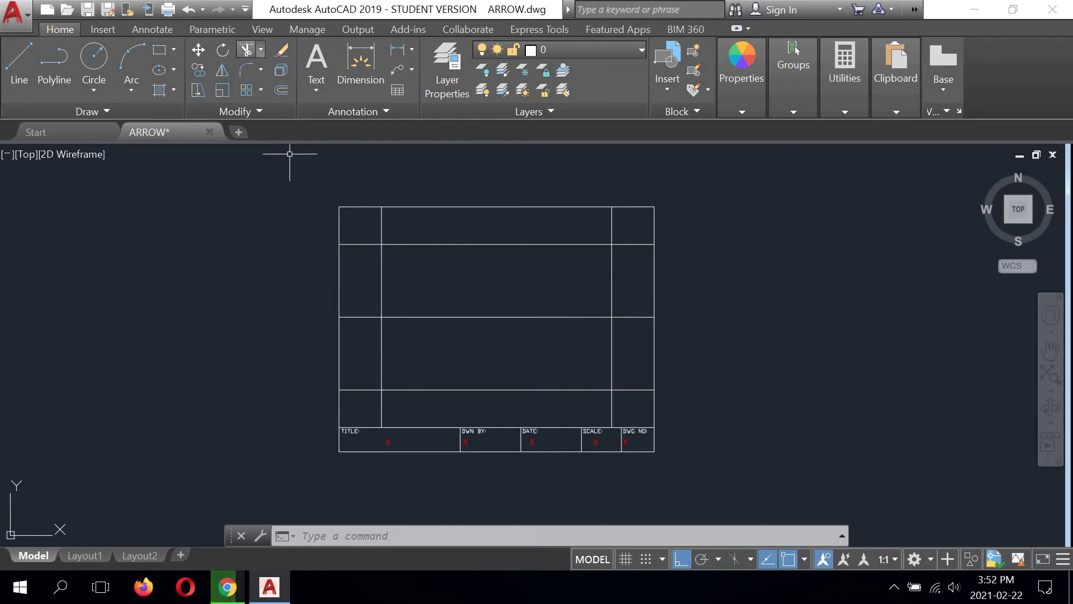
# Using the four offset lines as cutting edges, trim the line ends that extend beyond the inner rectangle's left side and left corners
pyautogui.click(246, 52)
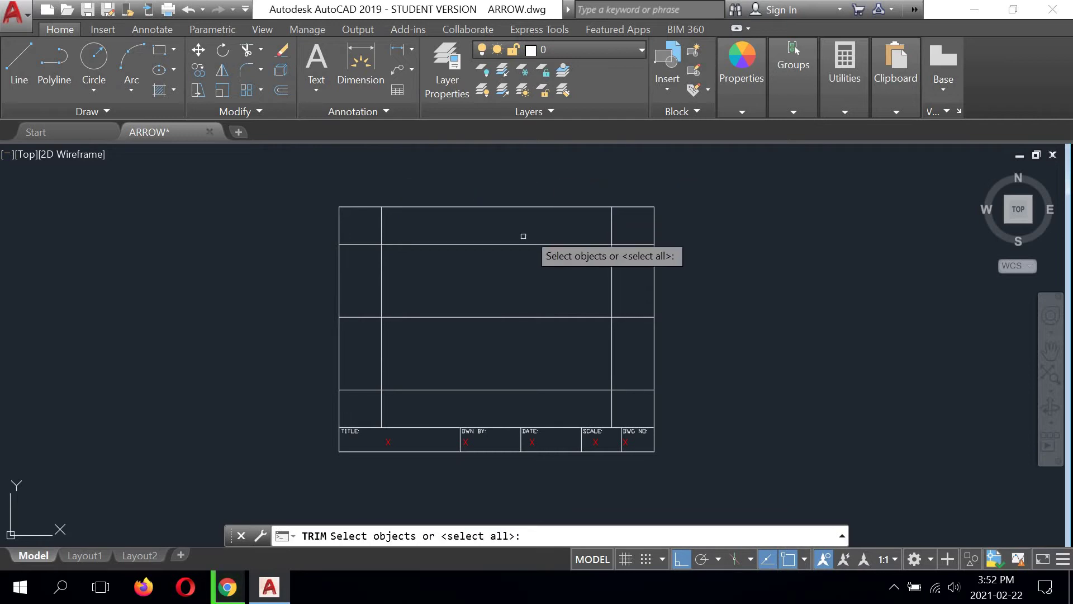
pyautogui.click(485, 244)
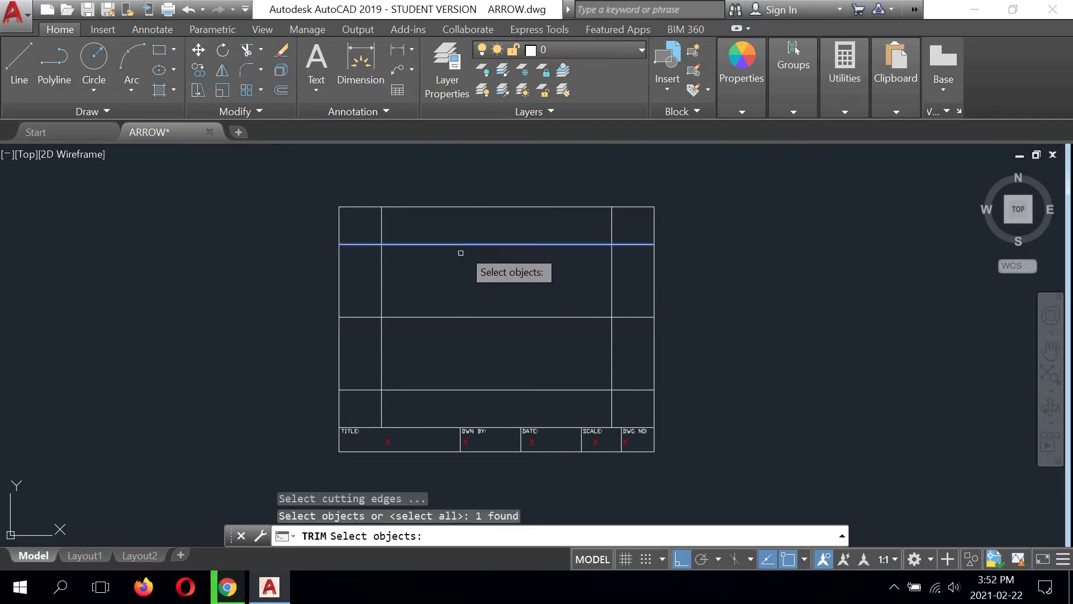
pyautogui.click(382, 276)
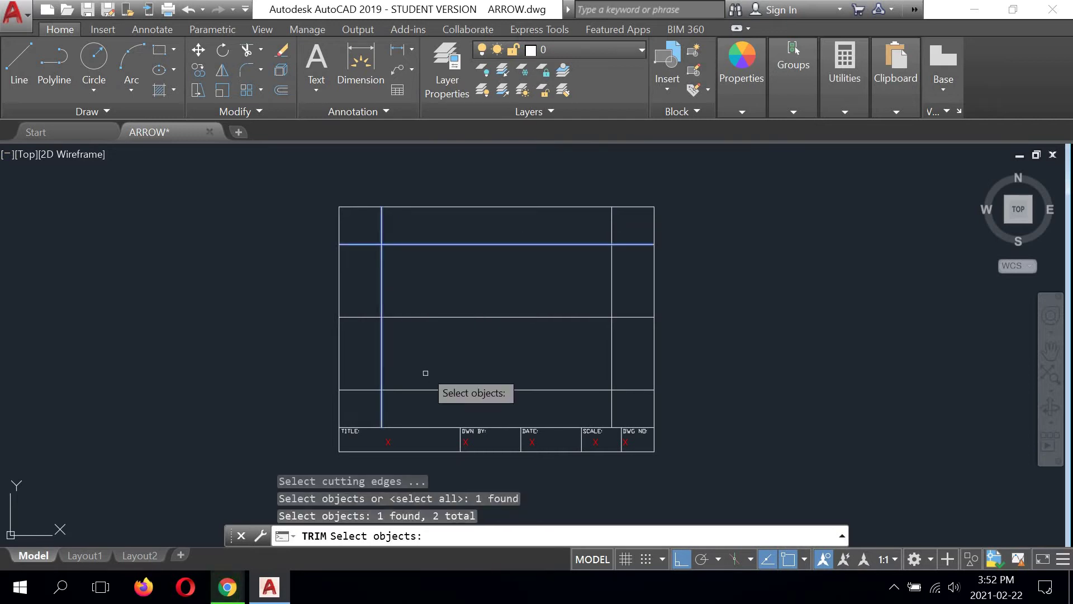
pyautogui.click(470, 388)
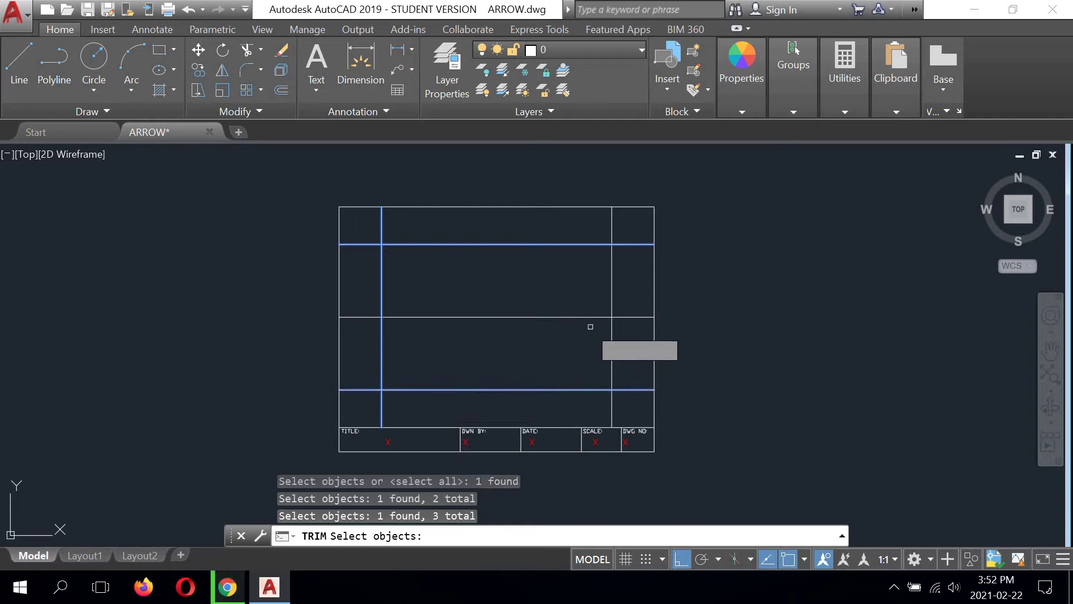
pyautogui.click(614, 294)
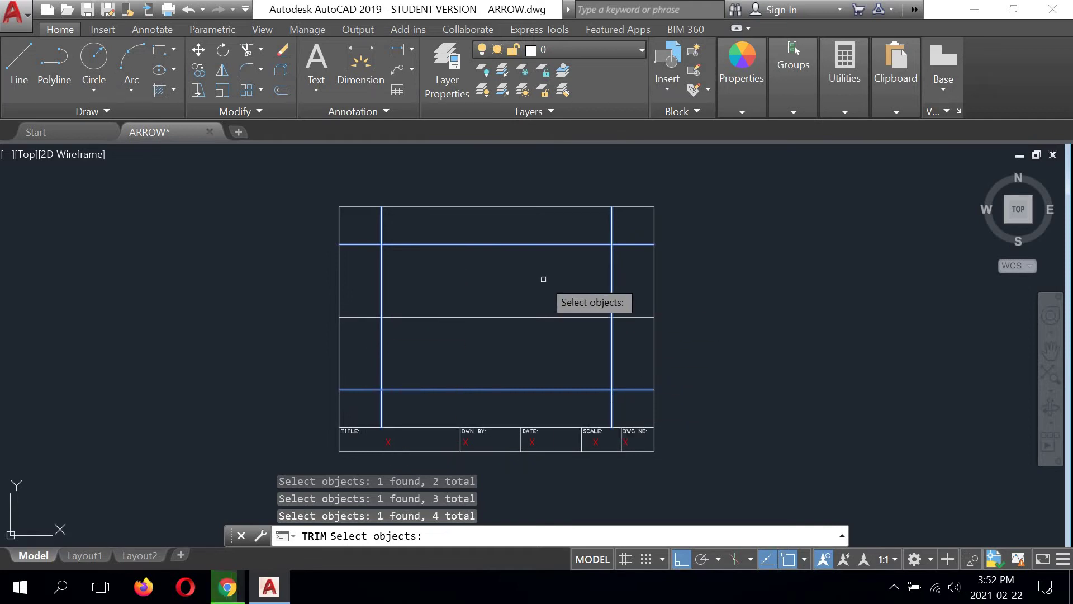
pyautogui.press('Return')
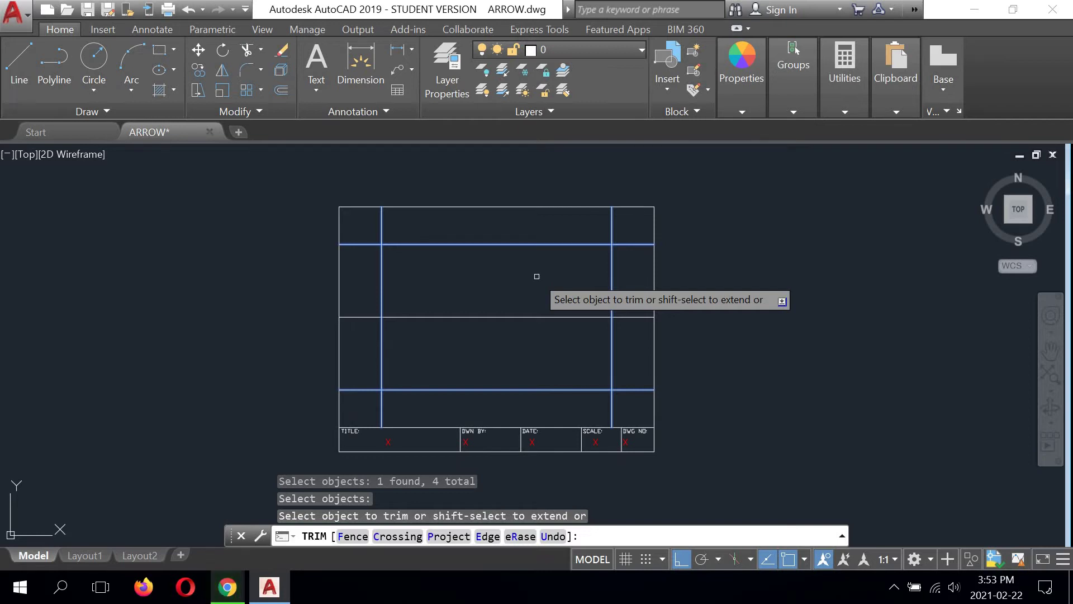
pyautogui.click(383, 221)
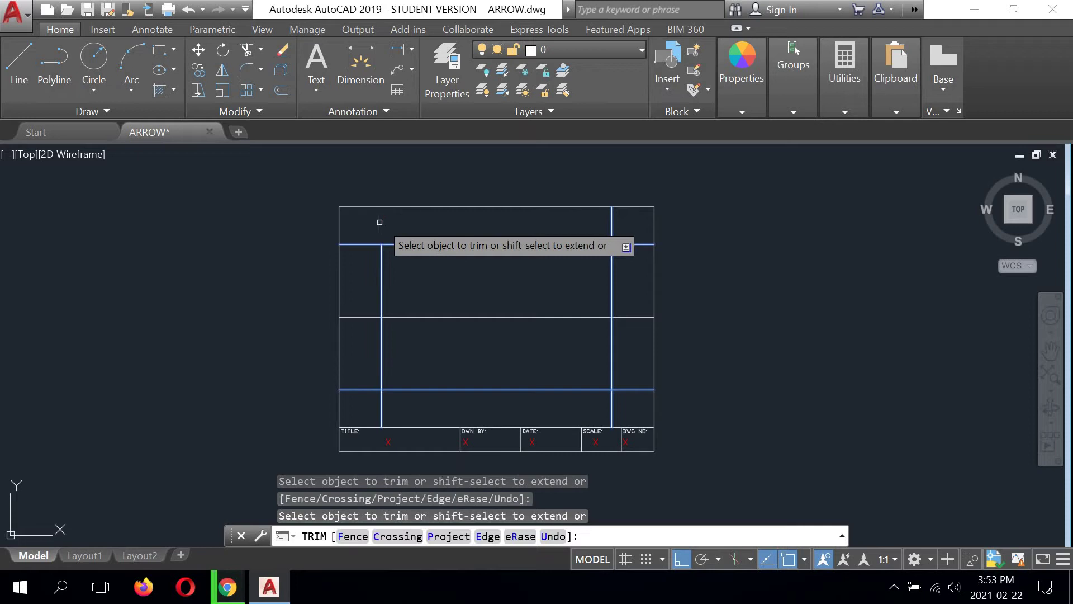
pyautogui.click(360, 244)
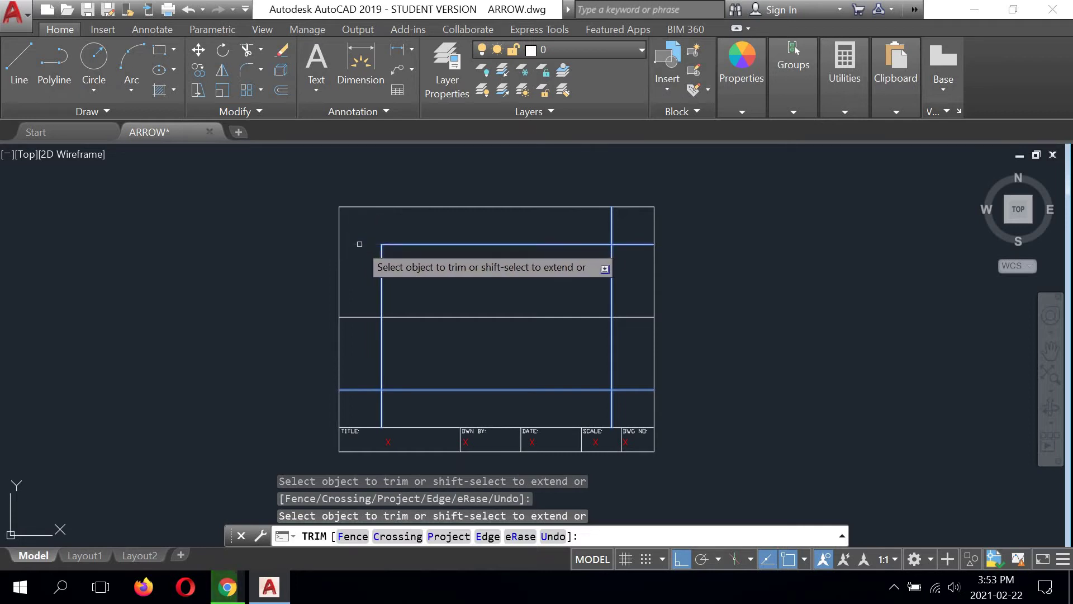
pyautogui.click(354, 318)
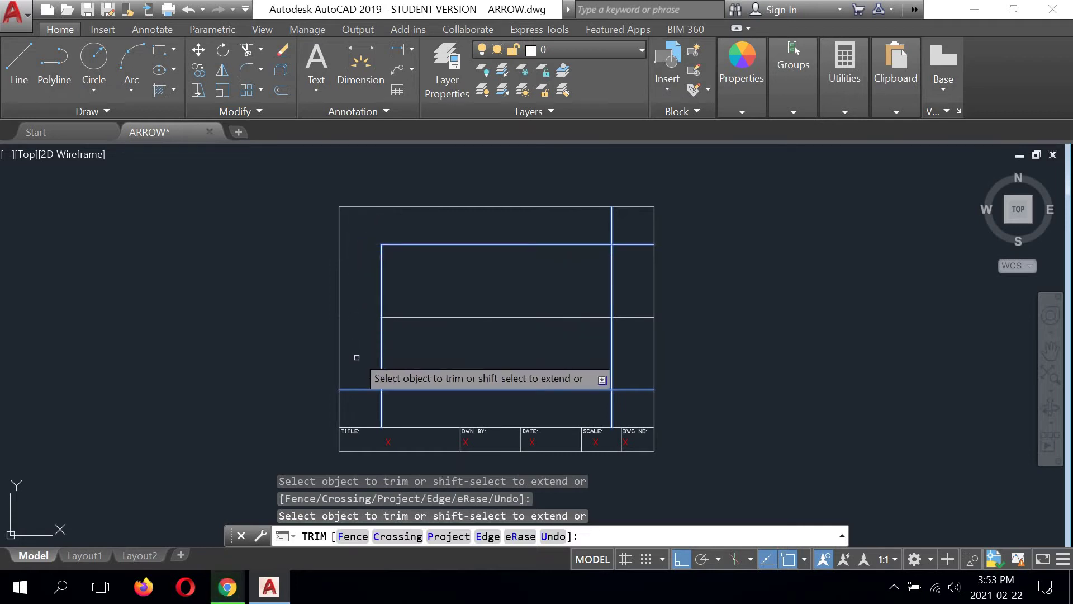
pyautogui.click(356, 389)
pyautogui.click(377, 401)
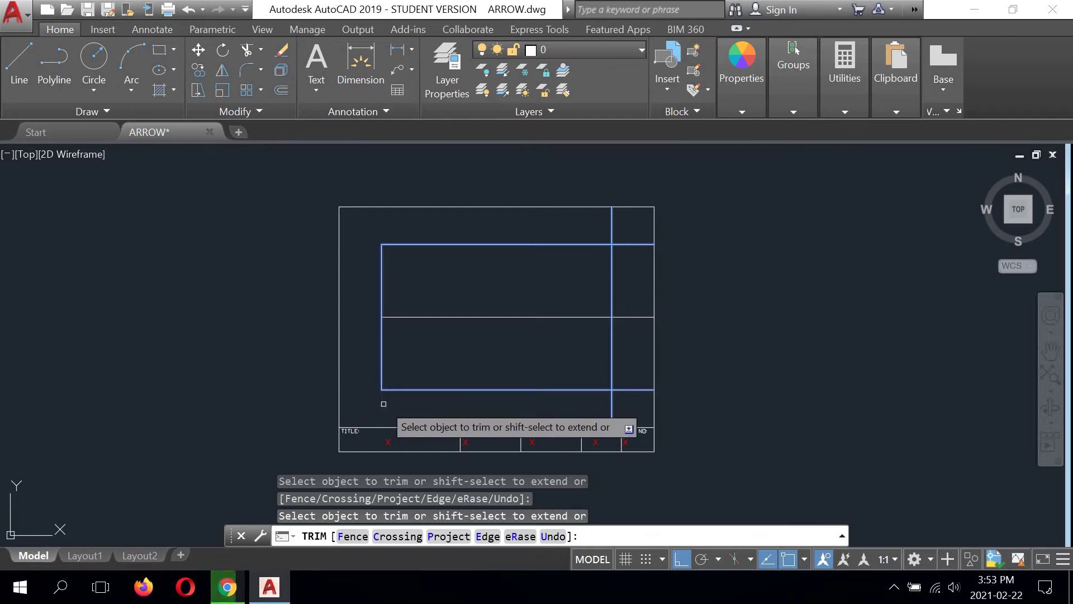
# Trim the line ends that extend beyond the inner rectangle's right side and right corners, and finish trimming
pyautogui.click(615, 406)
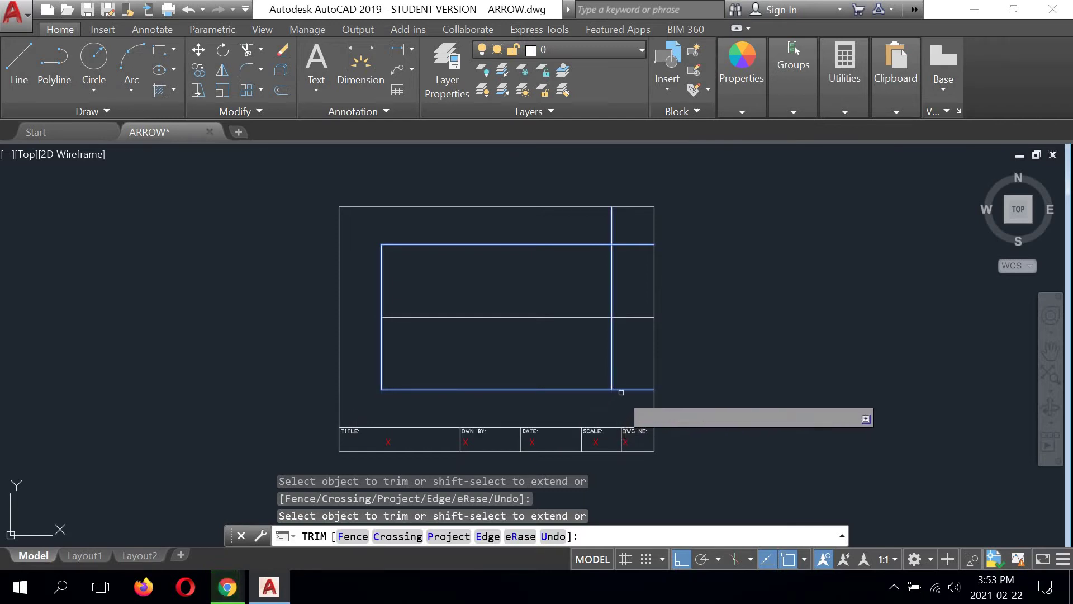
pyautogui.click(624, 391)
pyautogui.click(636, 317)
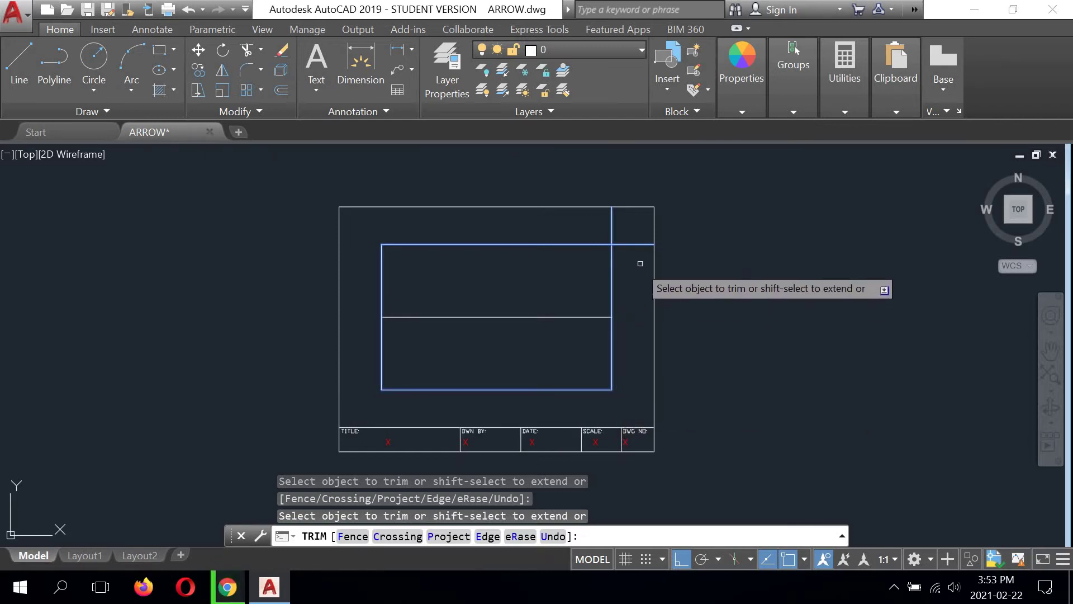
pyautogui.click(631, 244)
pyautogui.click(615, 228)
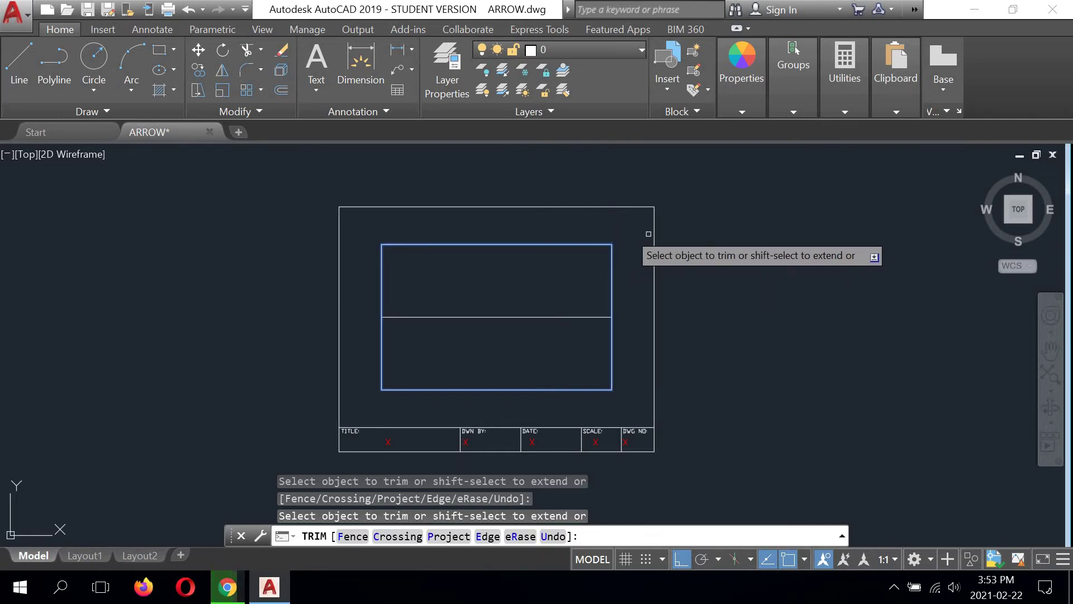
pyautogui.rightClick(697, 231)
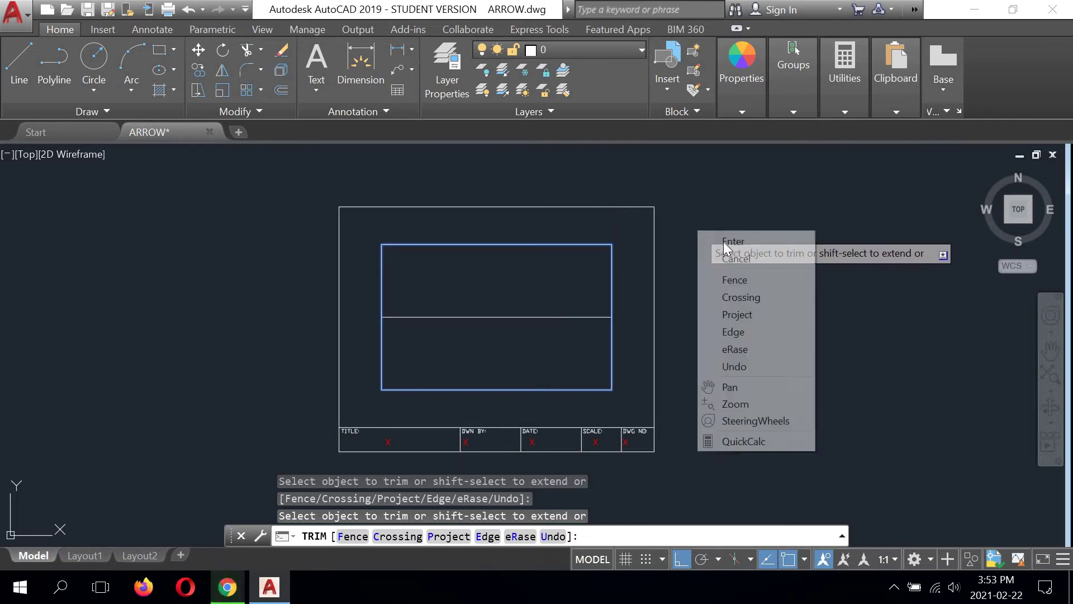
pyautogui.click(723, 241)
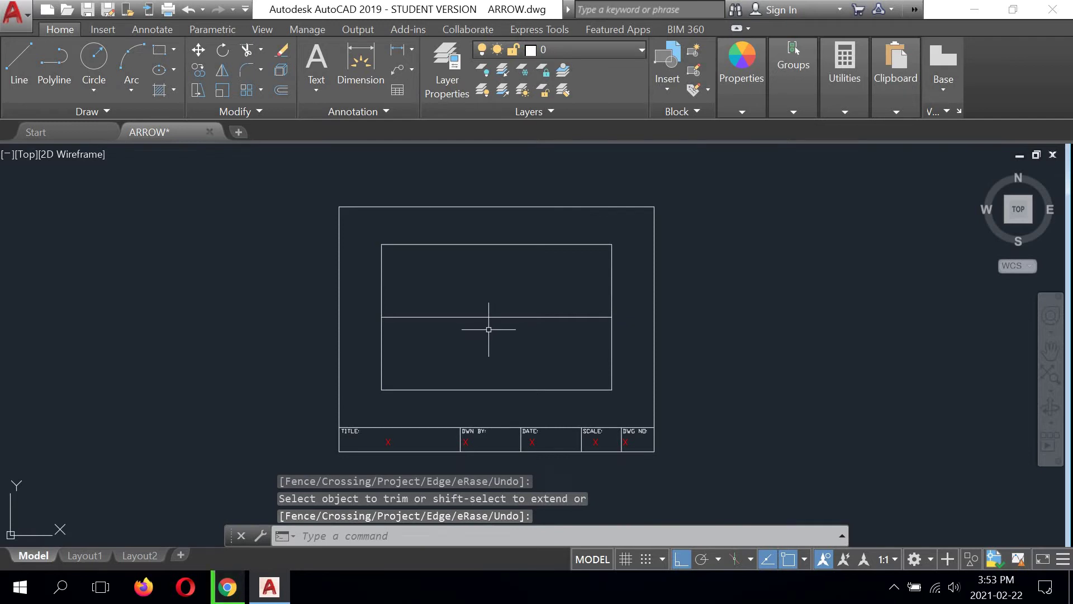
# Draw a single vertical line in the empty space to the right of the drawing border
pyautogui.moveTo(541, 329); pyautogui.dragTo(397, 321, button='middle')
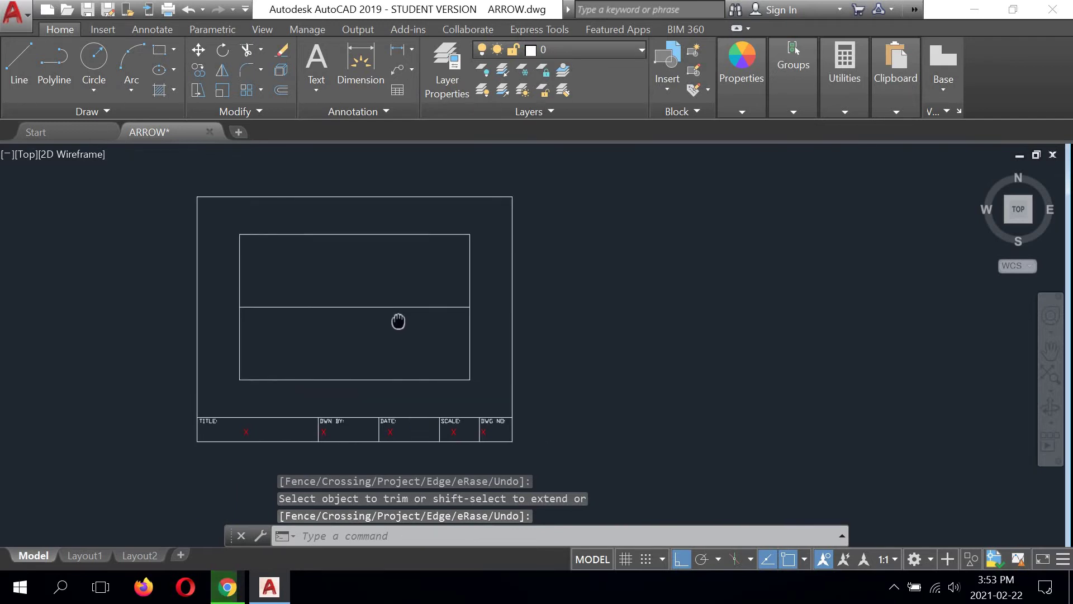
pyautogui.scroll(2, 503, 249)
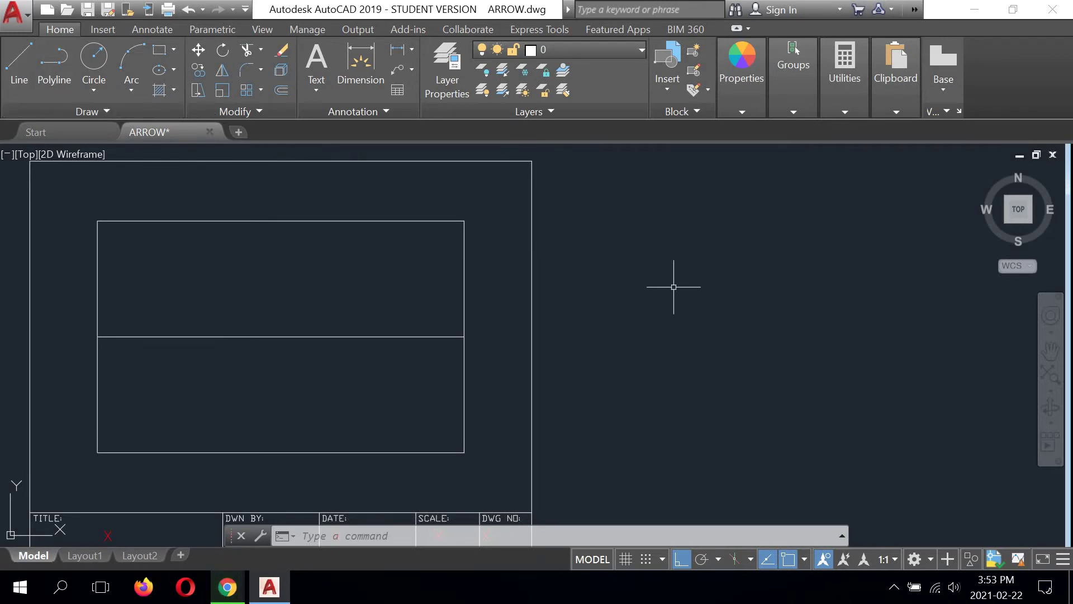
pyautogui.click(19, 62)
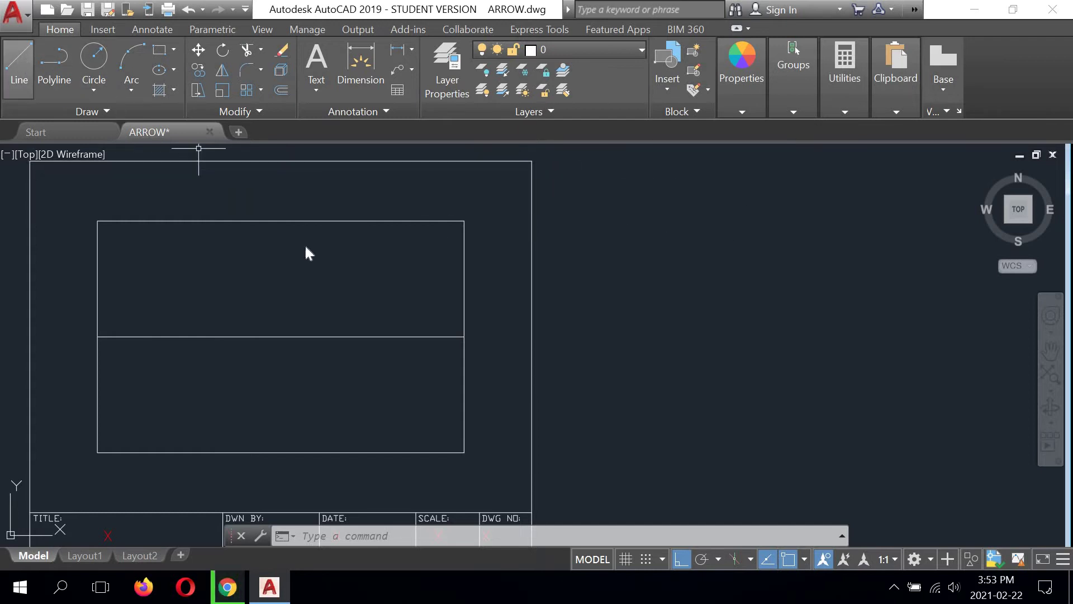
pyautogui.click(662, 195)
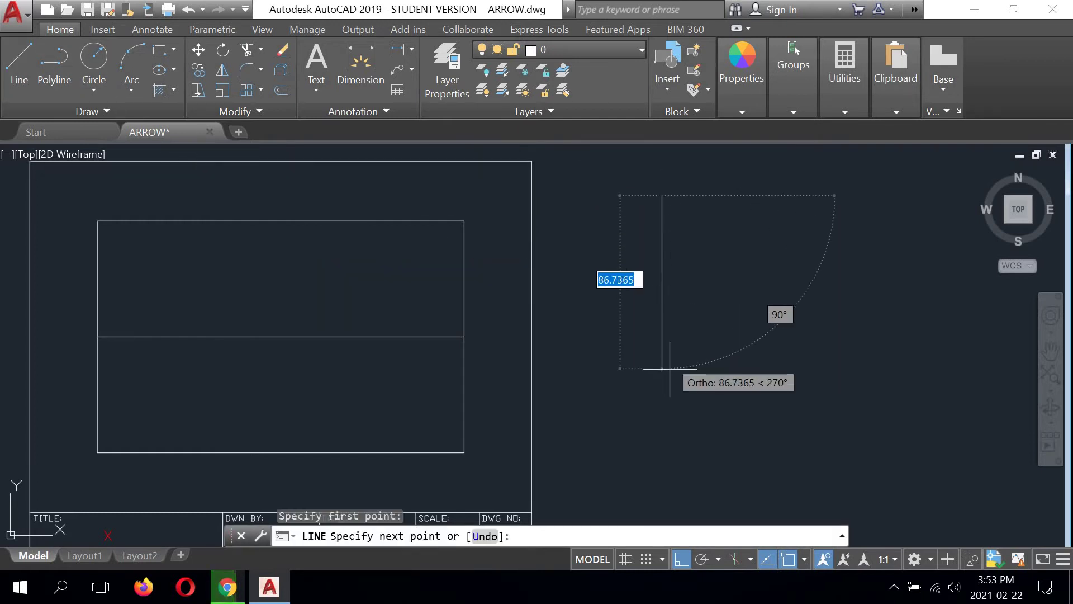
pyautogui.click(673, 404)
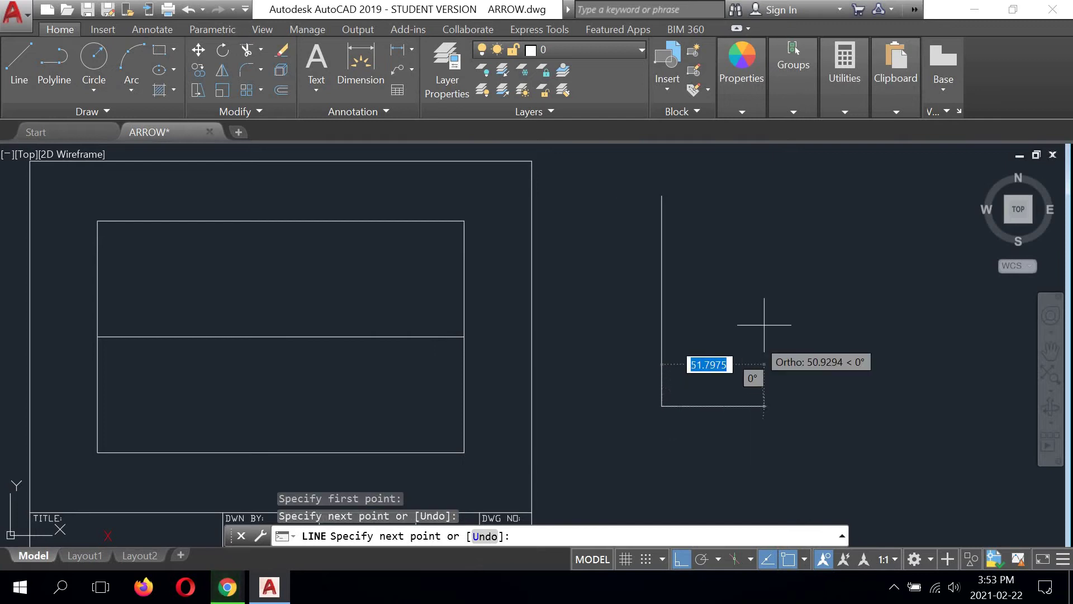
pyautogui.rightClick(755, 283)
pyautogui.click(774, 289)
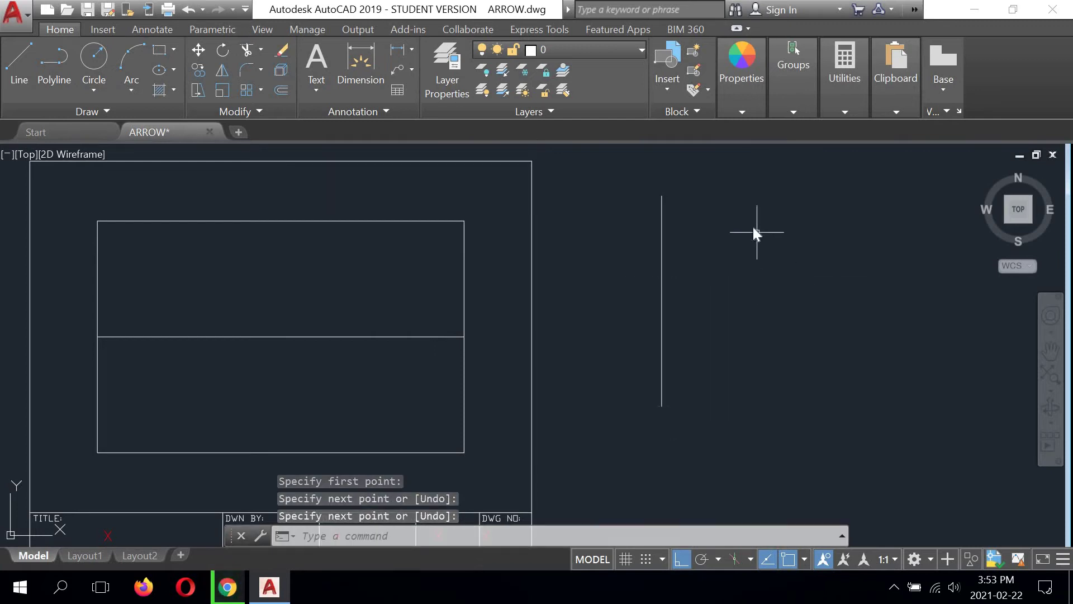
# Draw a single horizontal line that crosses the vertical practice line outside the drawing border
pyautogui.rightClick(753, 226)
pyautogui.click(789, 239)
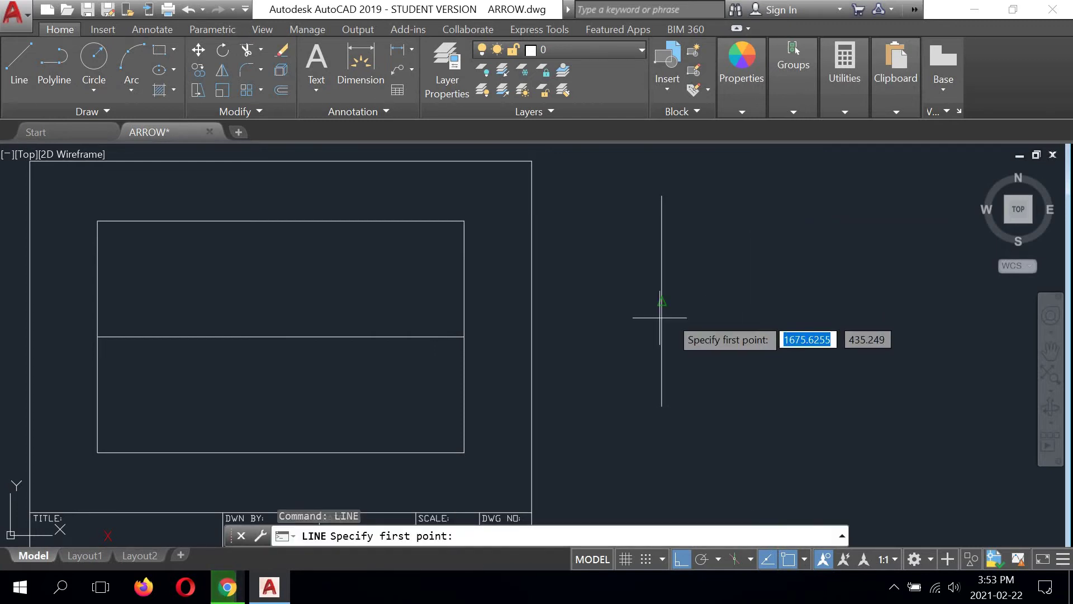
pyautogui.click(580, 295)
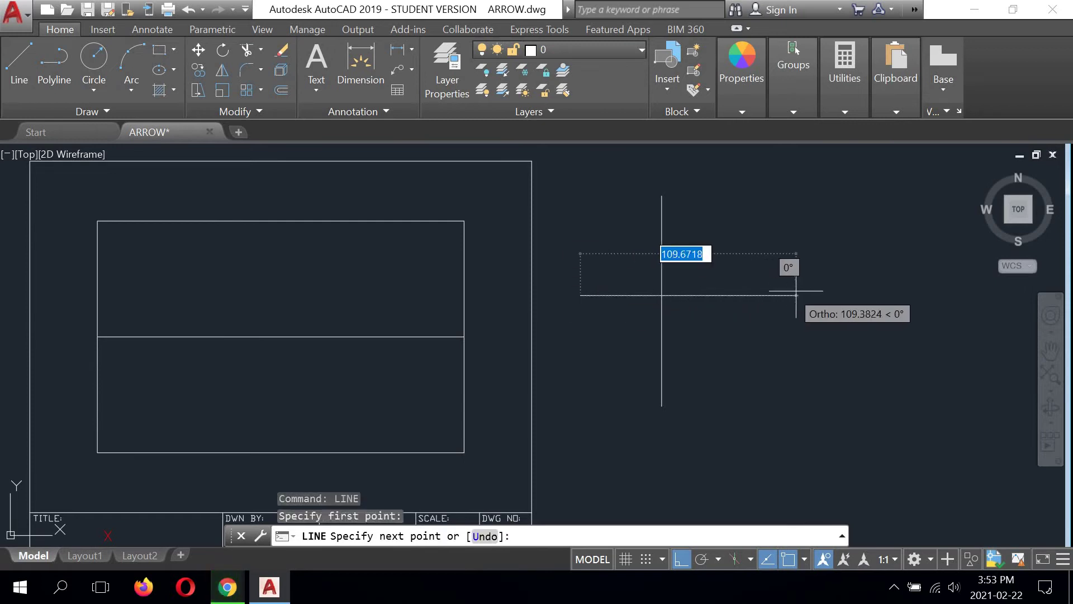
pyautogui.click(823, 296)
pyautogui.rightClick(882, 232)
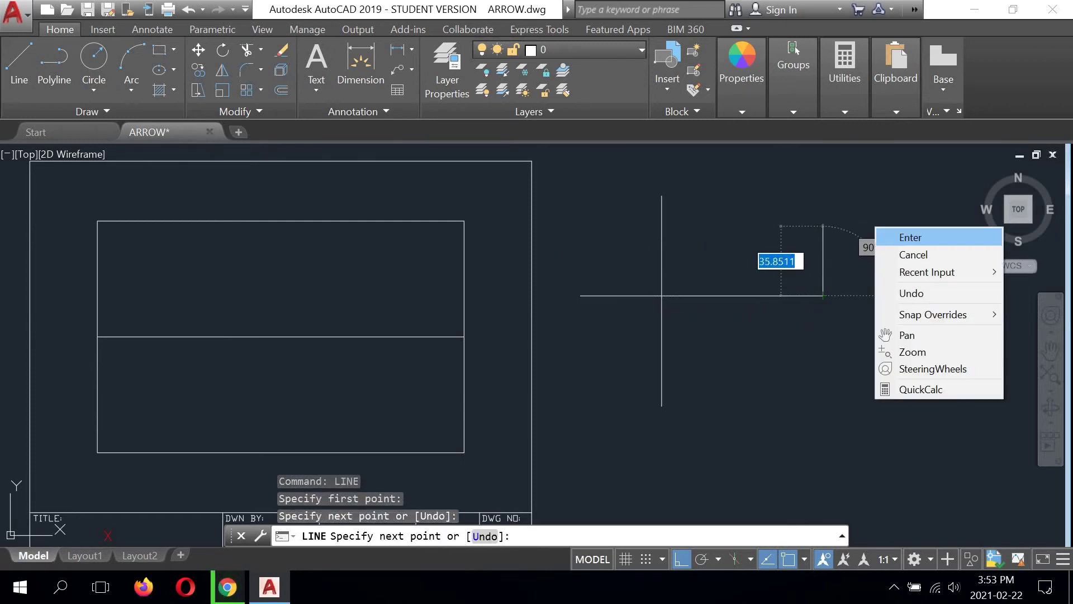
pyautogui.click(890, 236)
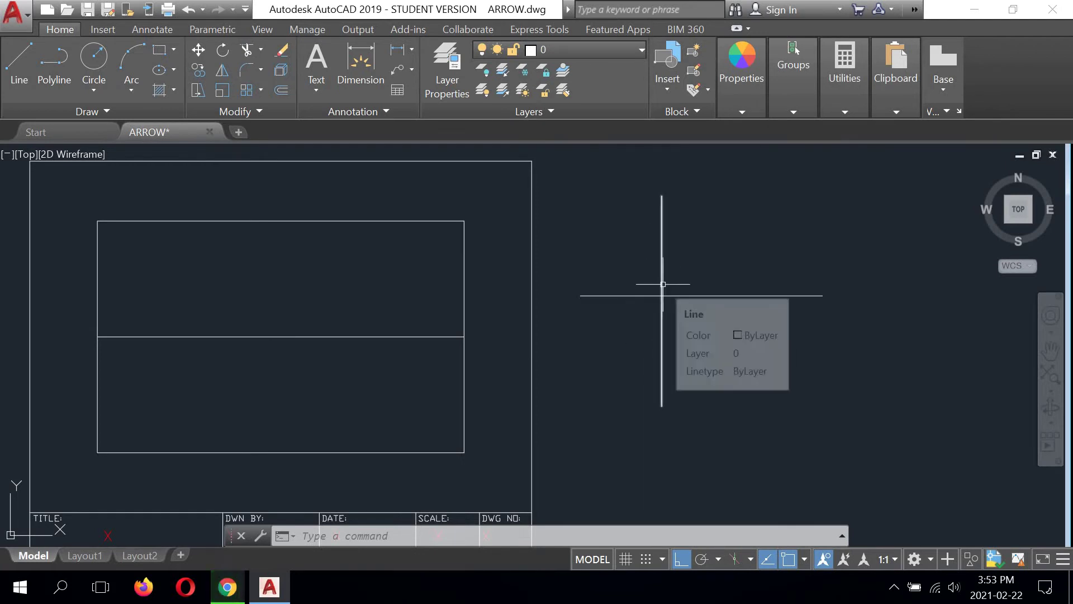
# Using the vertical practice line as the cutting edge, trim off the part of the horizontal line to its right
pyautogui.click(245, 53)
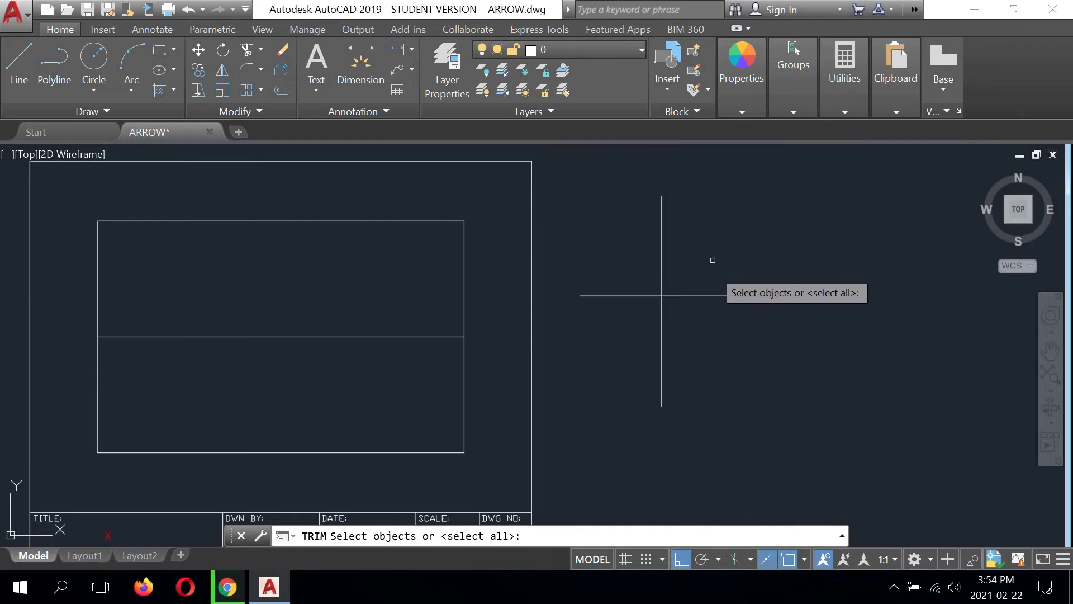
pyautogui.click(662, 238)
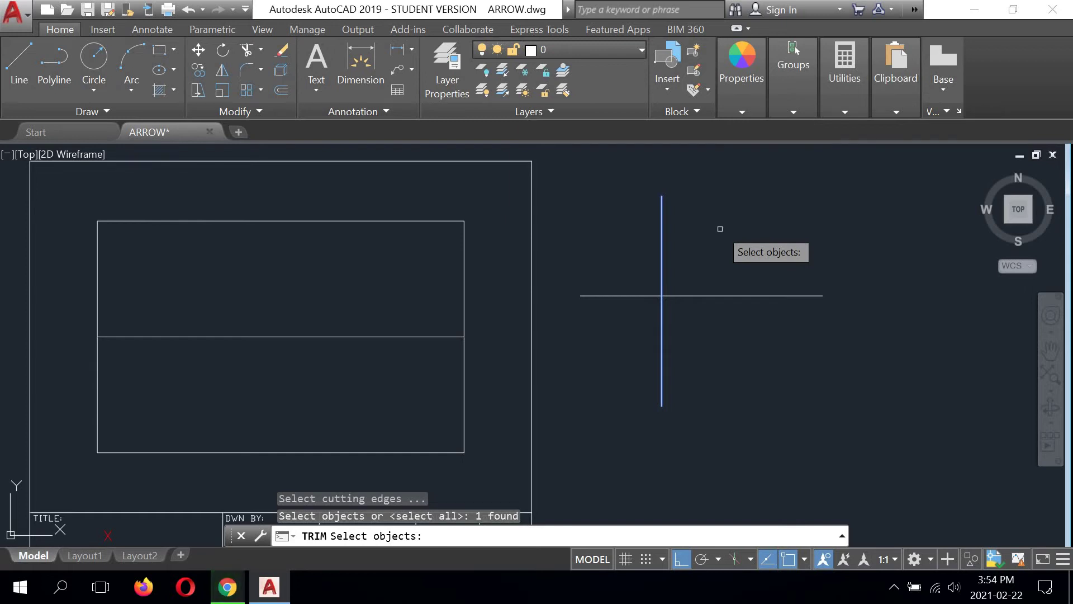
pyautogui.press('Return')
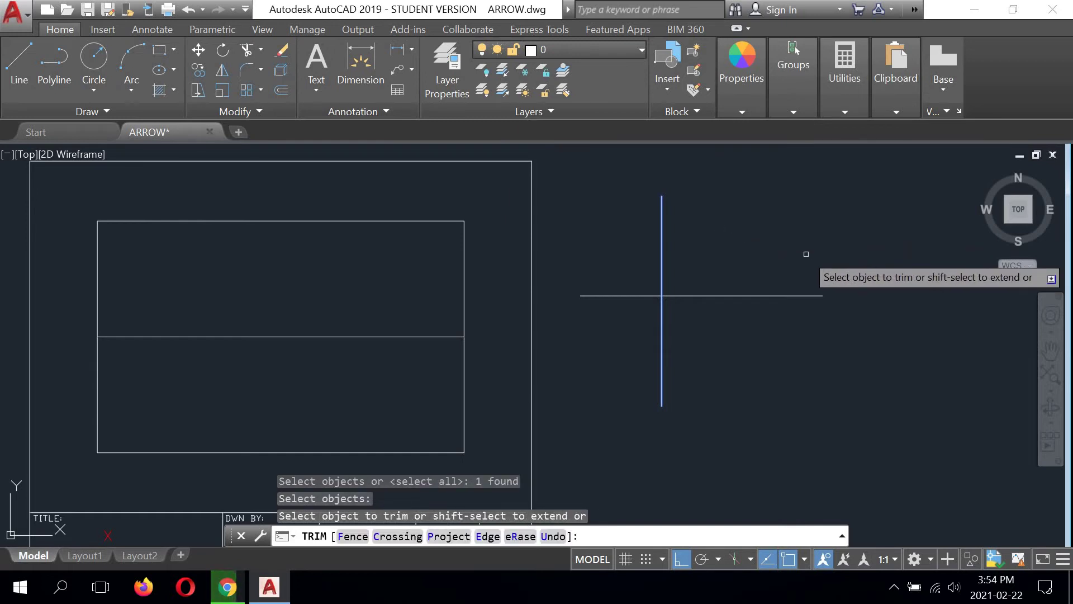
pyautogui.click(739, 295)
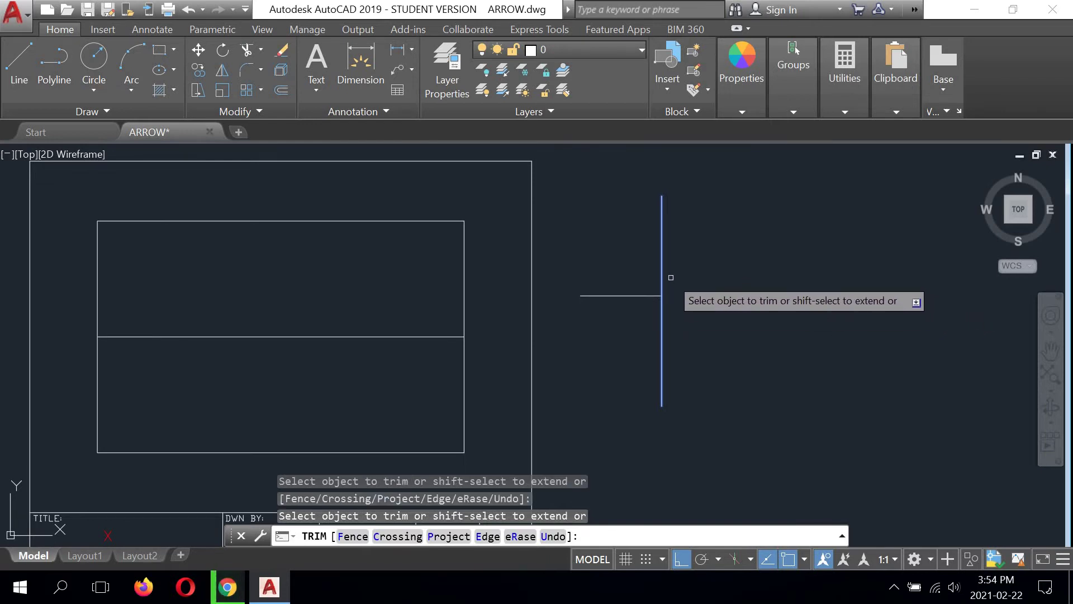
pyautogui.rightClick(732, 216)
pyautogui.click(754, 242)
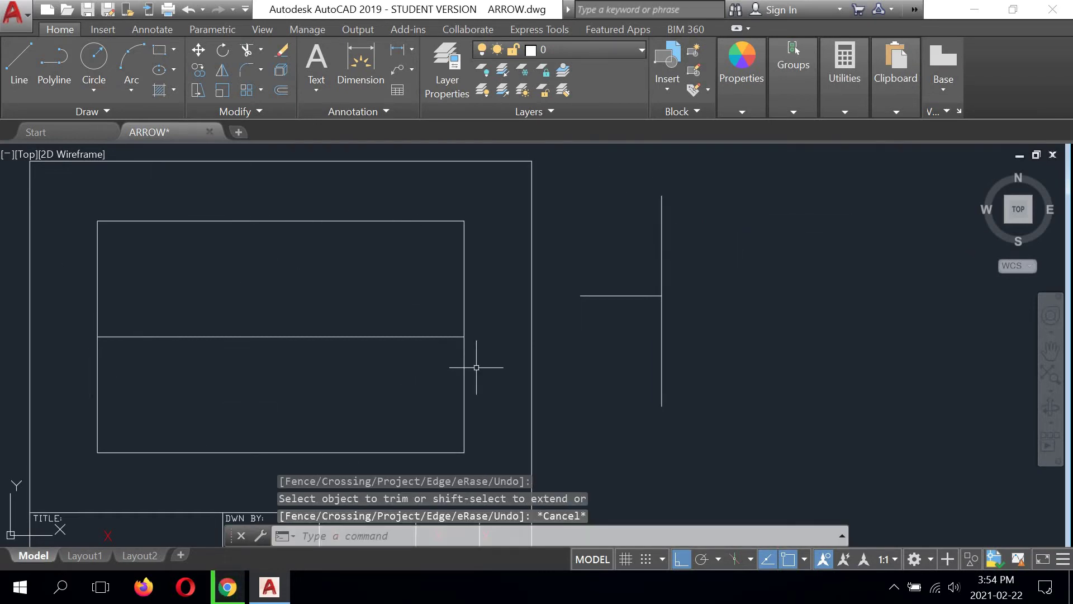
# Erase both practice lines outside the drawing border
pyautogui.click(709, 181)
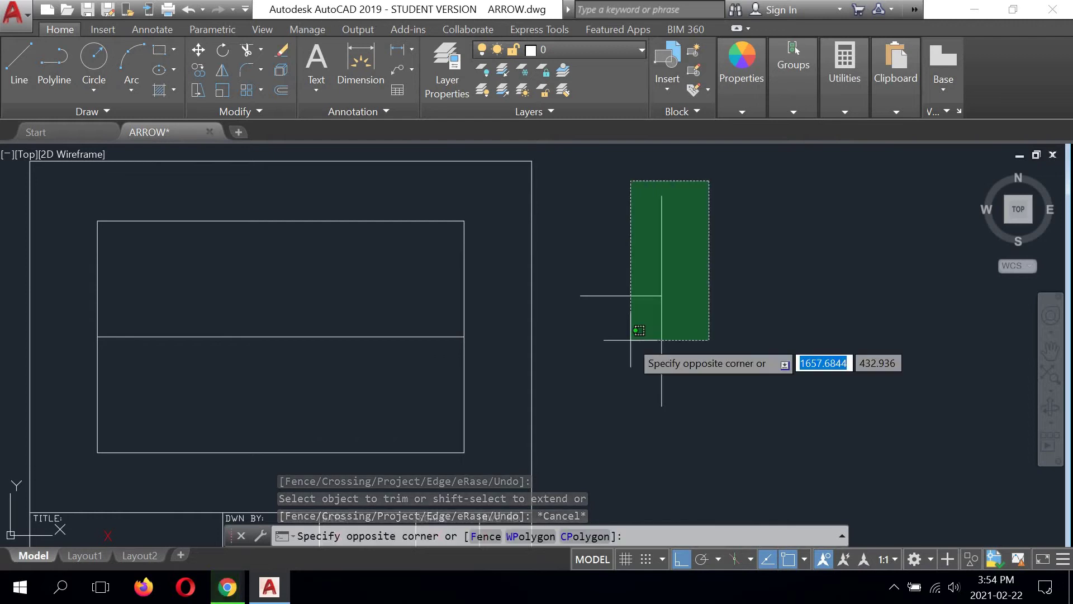
pyautogui.click(571, 433)
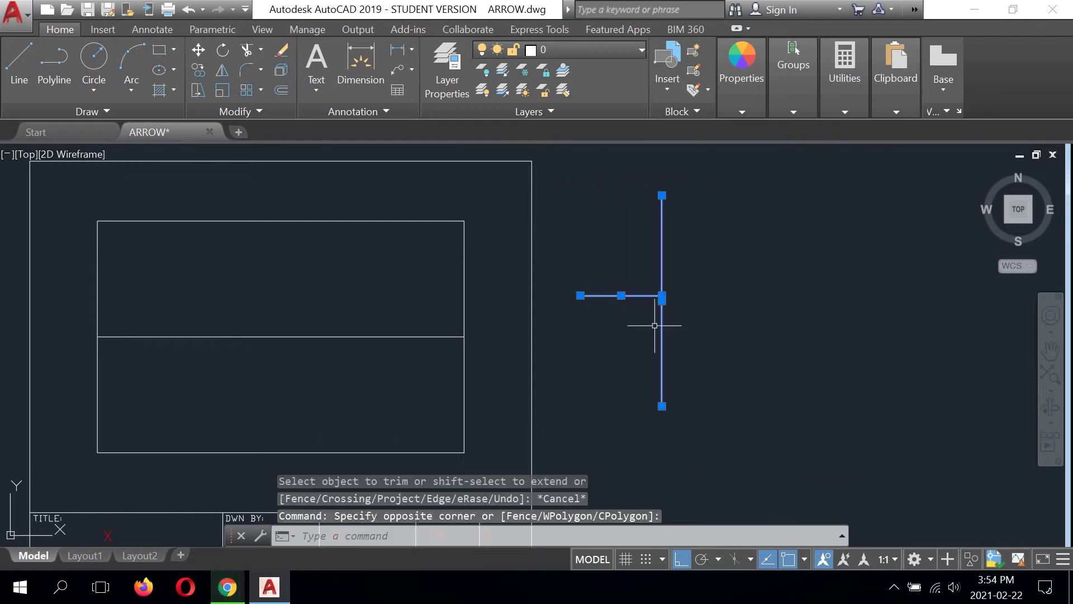
pyautogui.click(280, 51)
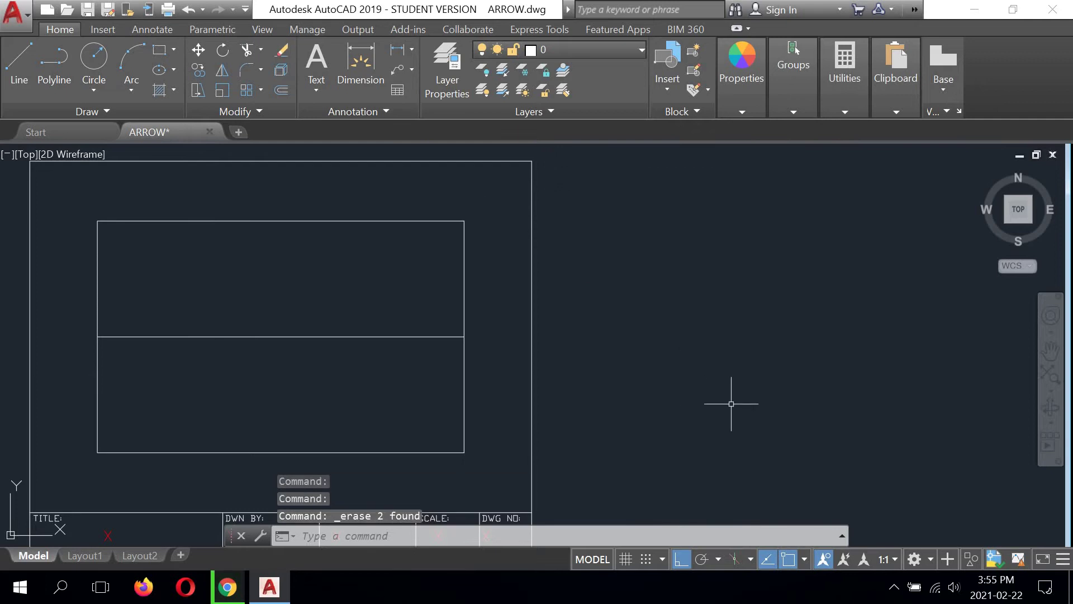
# Measure the width of the inner rectangle along its top edge between the two corners
pyautogui.scroll(-2, 730, 402)
pyautogui.moveTo(544, 359)
pyautogui.mouseDown(button='middle')
pyautogui.moveTo(641, 316)
pyautogui.moveTo(632, 312)
pyautogui.mouseUp(button='middle')
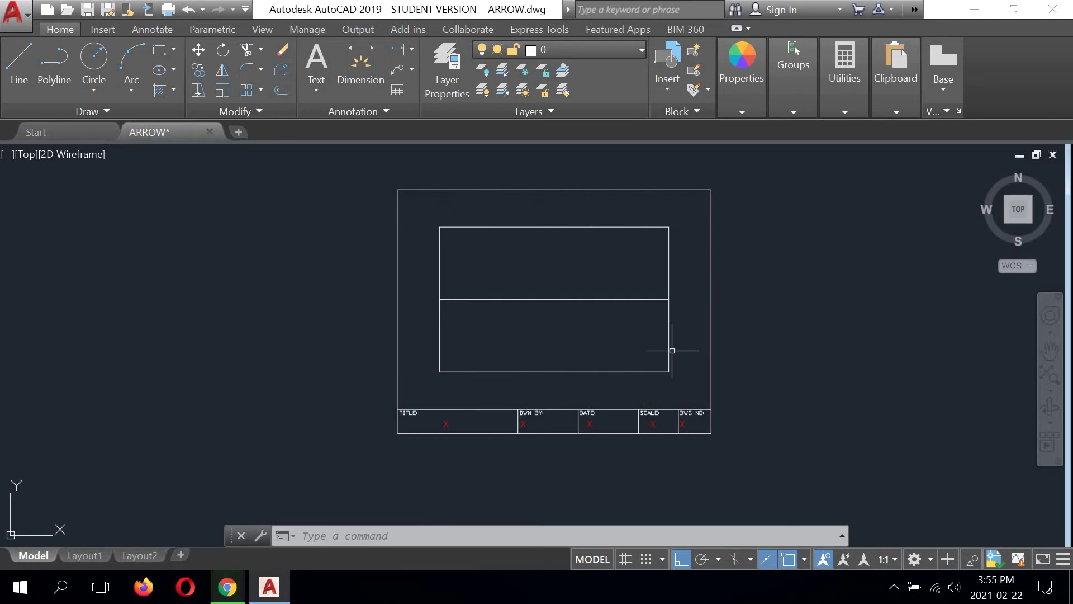
pyautogui.scroll(2, 579, 268)
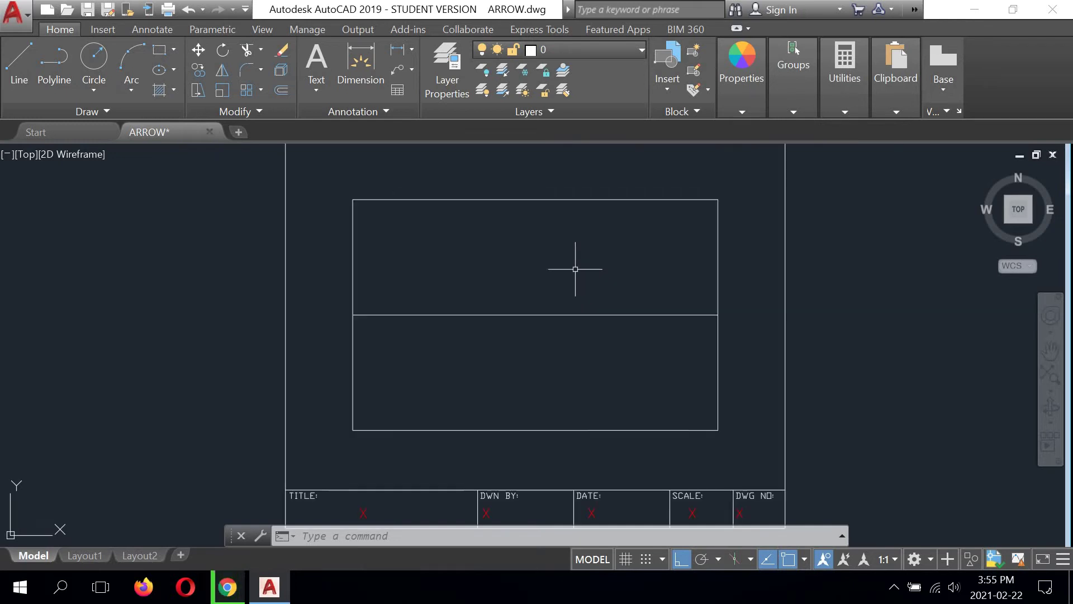
pyautogui.moveTo(575, 268); pyautogui.dragTo(547, 291, button='middle')
pyautogui.click(845, 108)
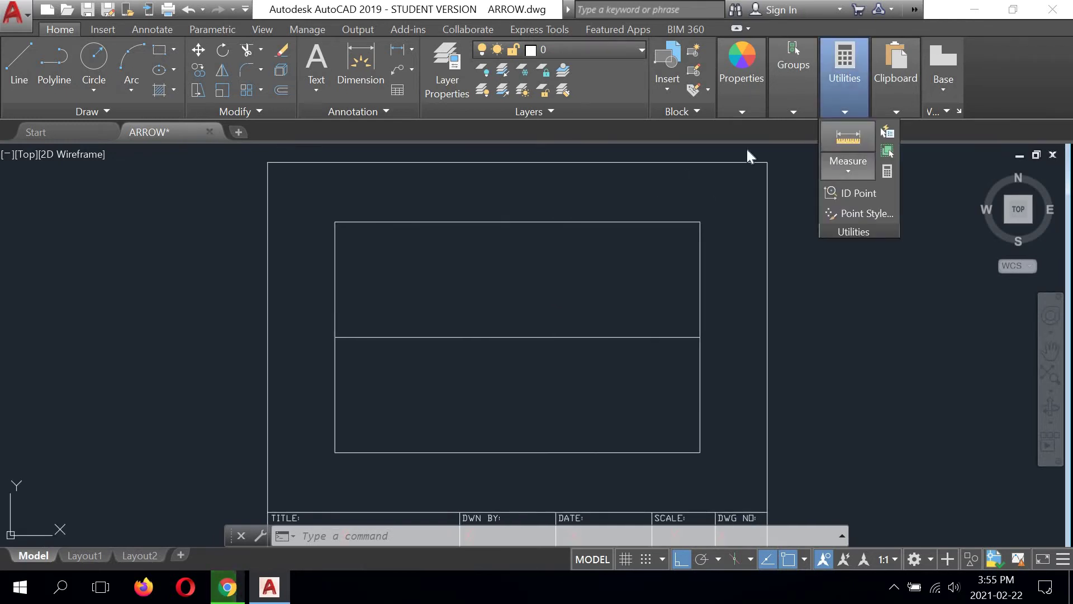
pyautogui.click(848, 143)
pyautogui.click(335, 222)
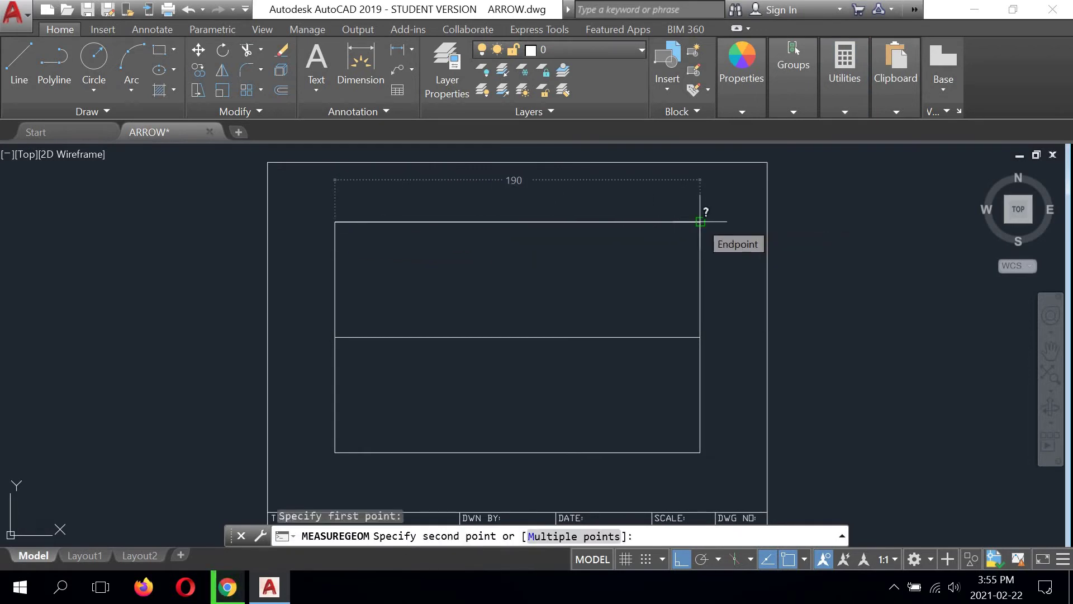
pyautogui.rightClick(731, 200)
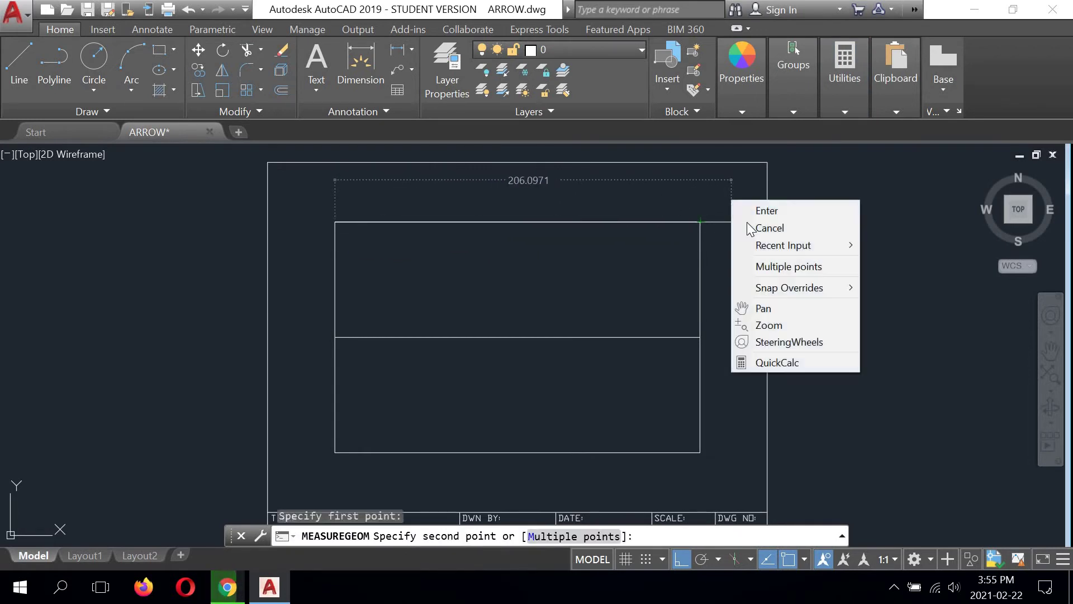
pyautogui.click(782, 227)
# Measure the height of the inner rectangle along its right side from the top corner to the bottom corner
pyautogui.rightClick(810, 170)
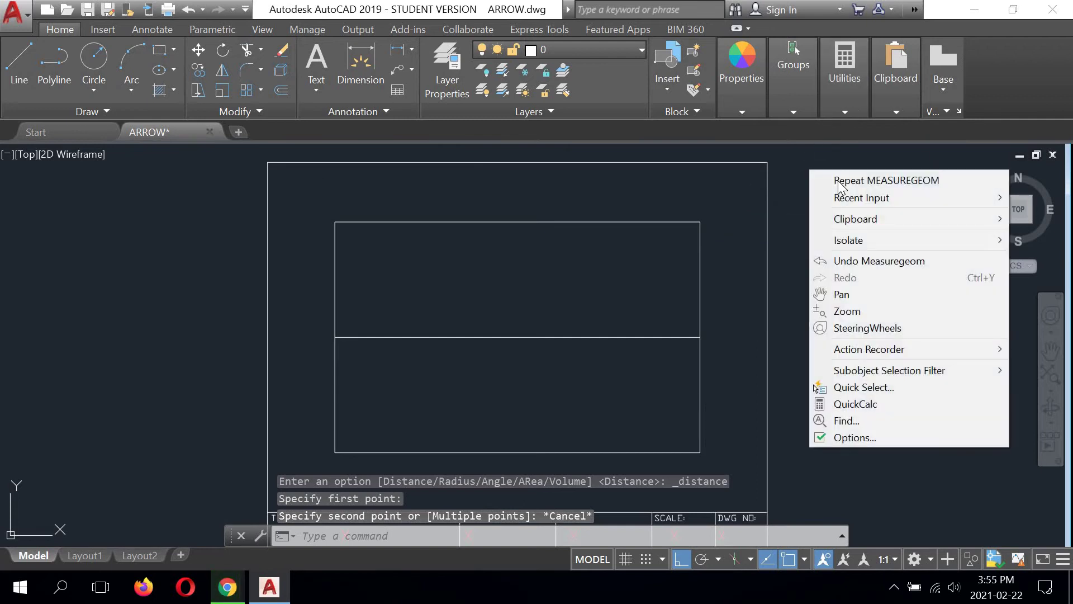
pyautogui.click(839, 182)
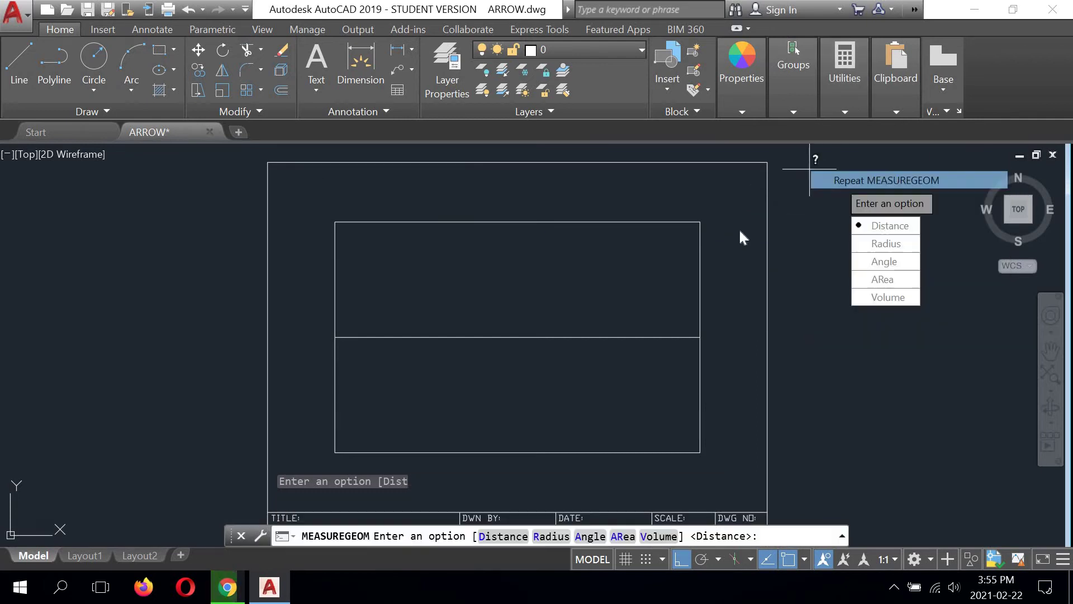
pyautogui.click(887, 226)
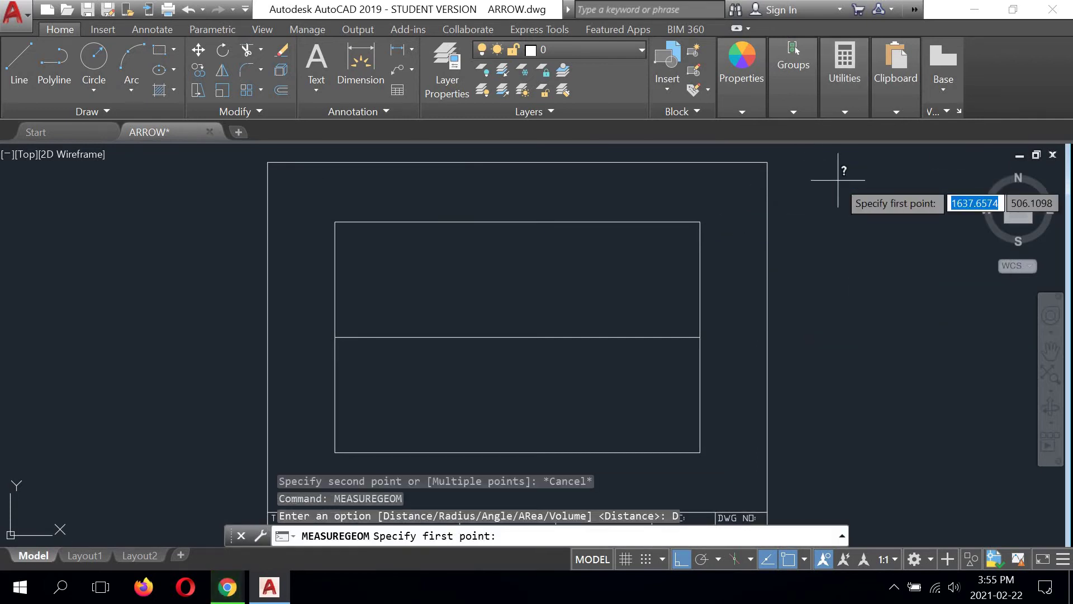
pyautogui.click(701, 222)
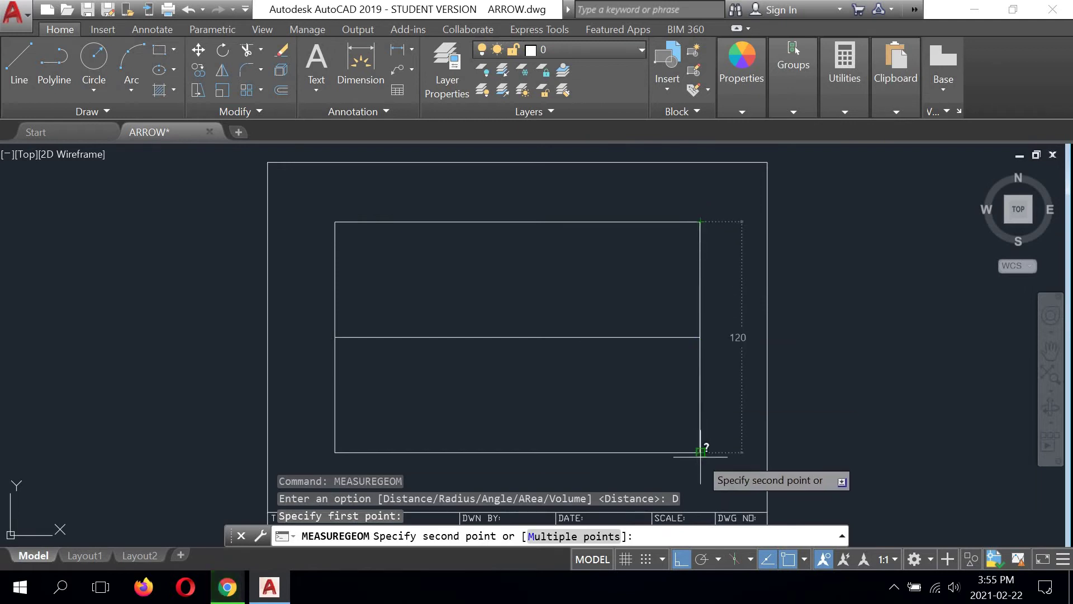
pyautogui.rightClick(827, 244)
pyautogui.click(852, 272)
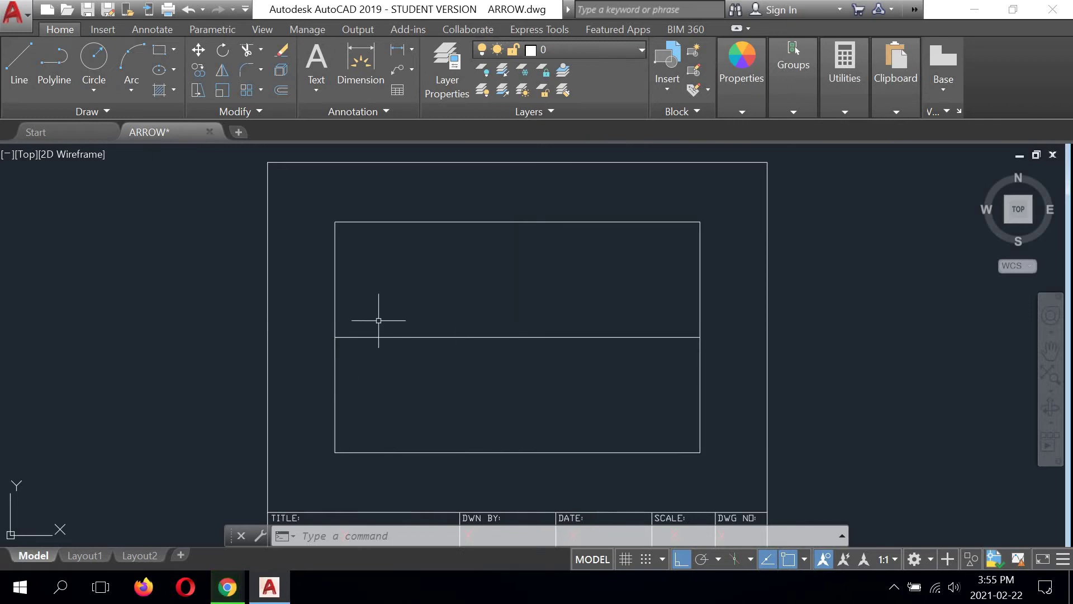
# Move the horizontal middle line of the inner rectangle to the Centre line layer and clear the selection
pyautogui.click(534, 337)
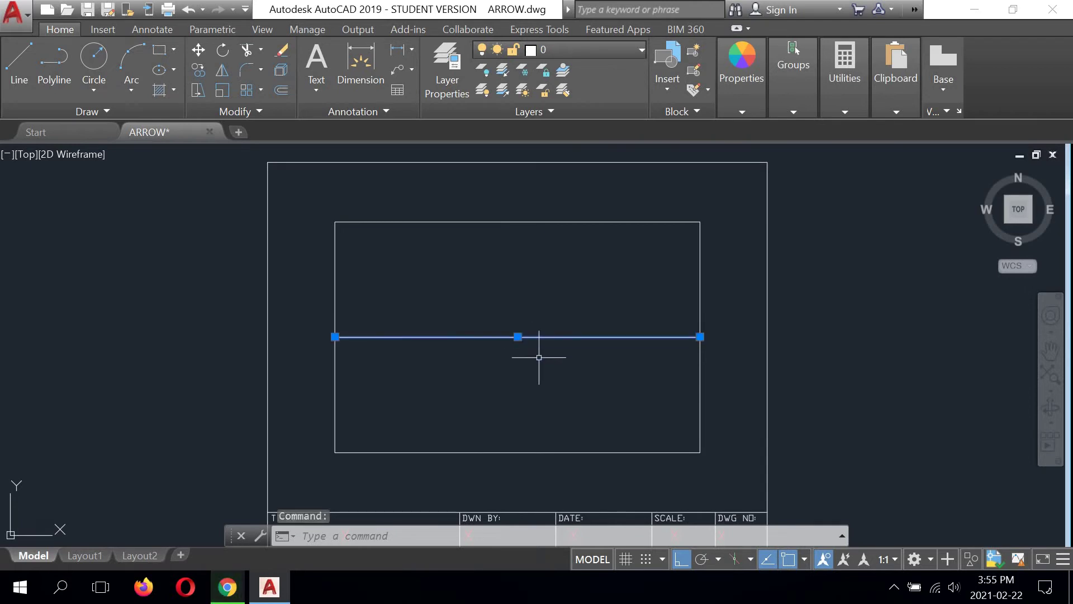
pyautogui.click(621, 51)
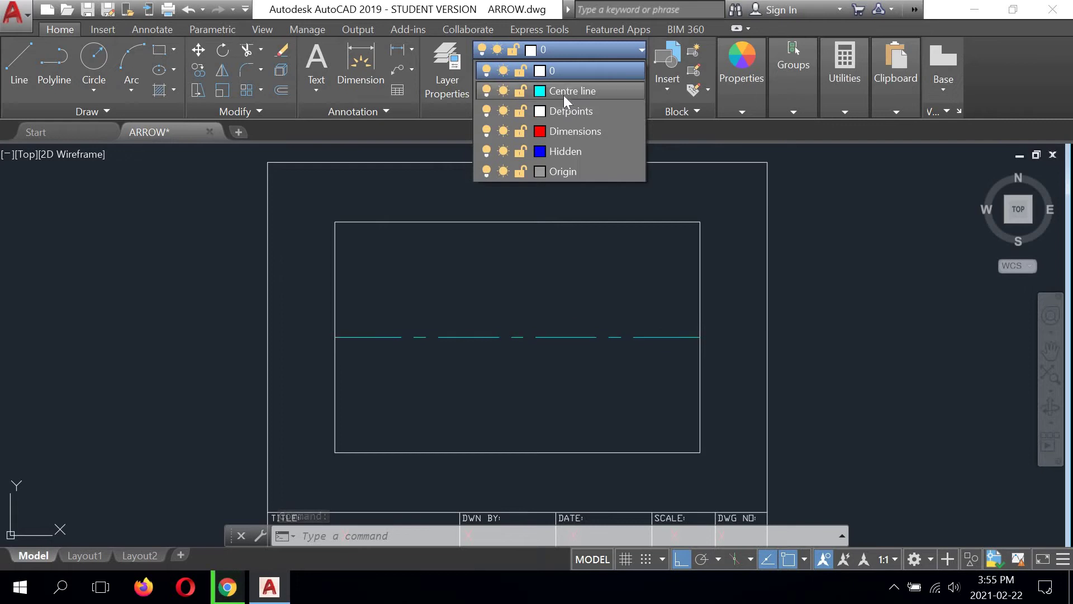
pyautogui.click(564, 93)
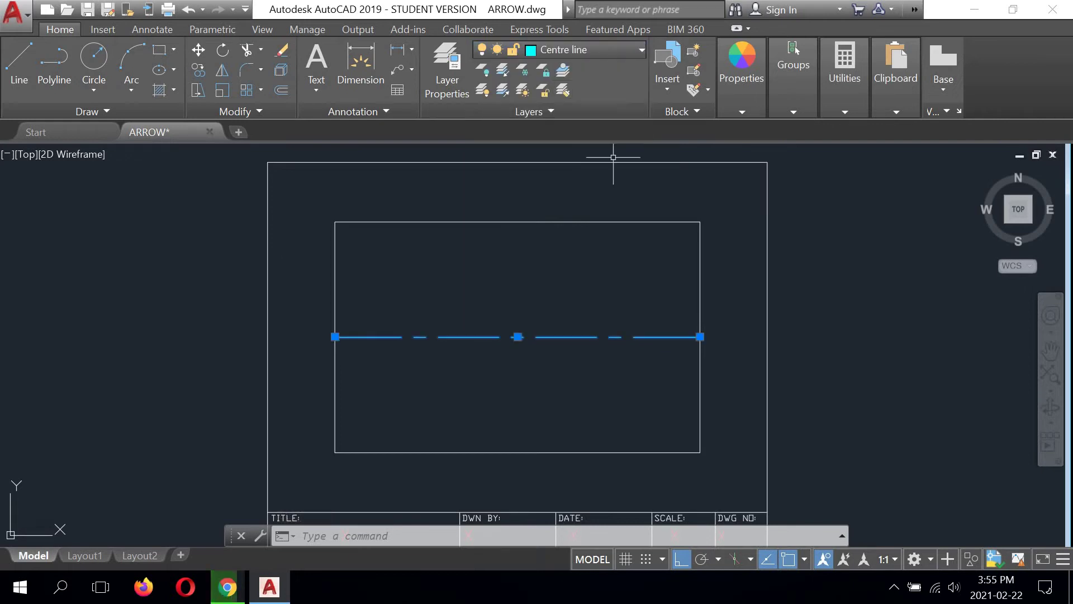
pyautogui.rightClick(814, 280)
pyautogui.click(793, 263)
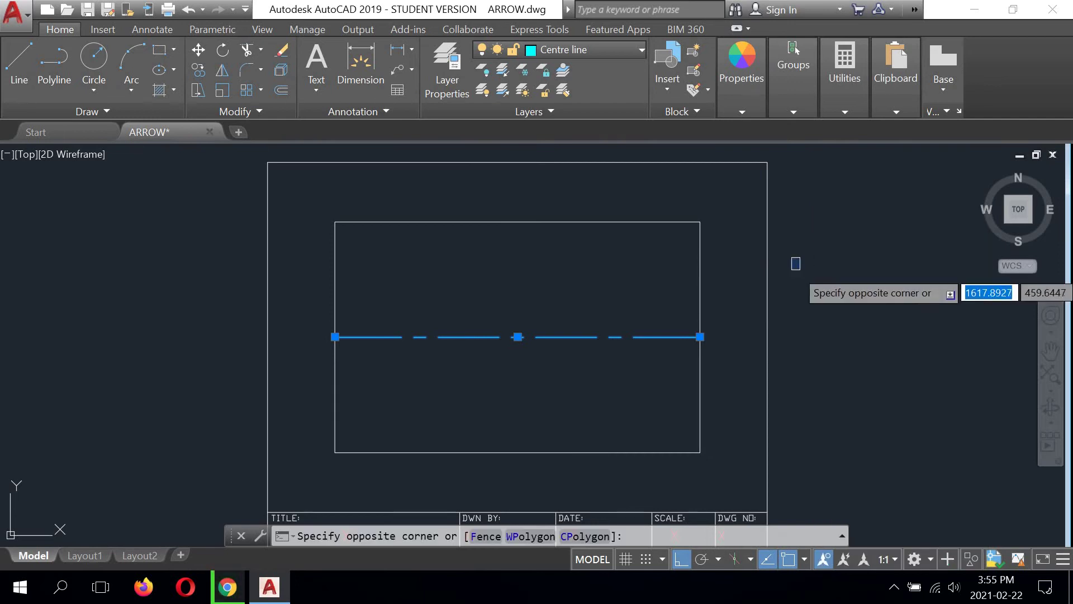
pyautogui.click(799, 270)
pyautogui.press('Return')
pyautogui.rightClick(841, 261)
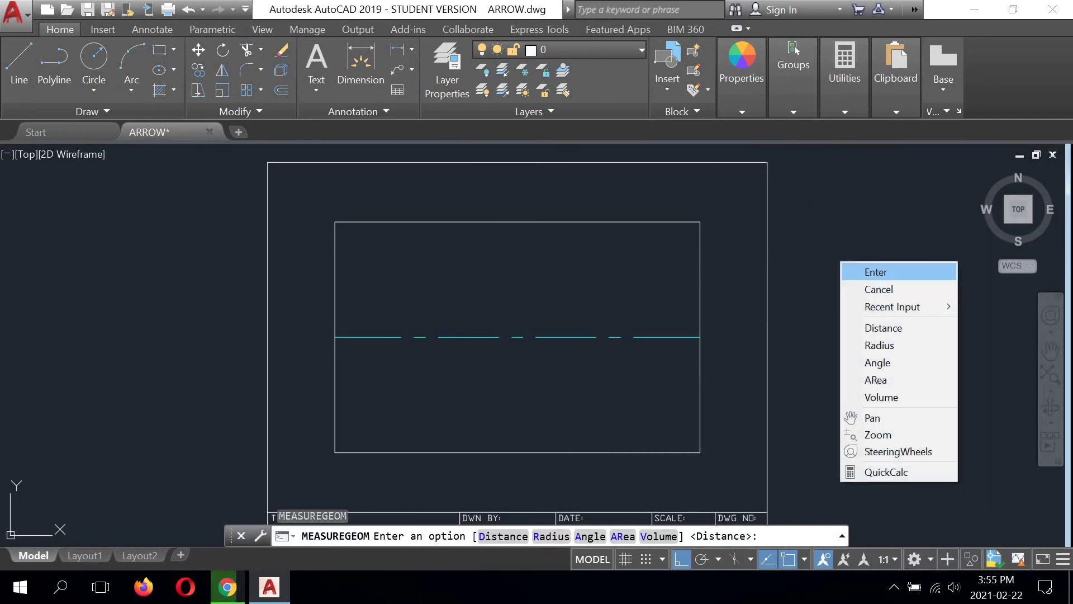
pyautogui.click(852, 289)
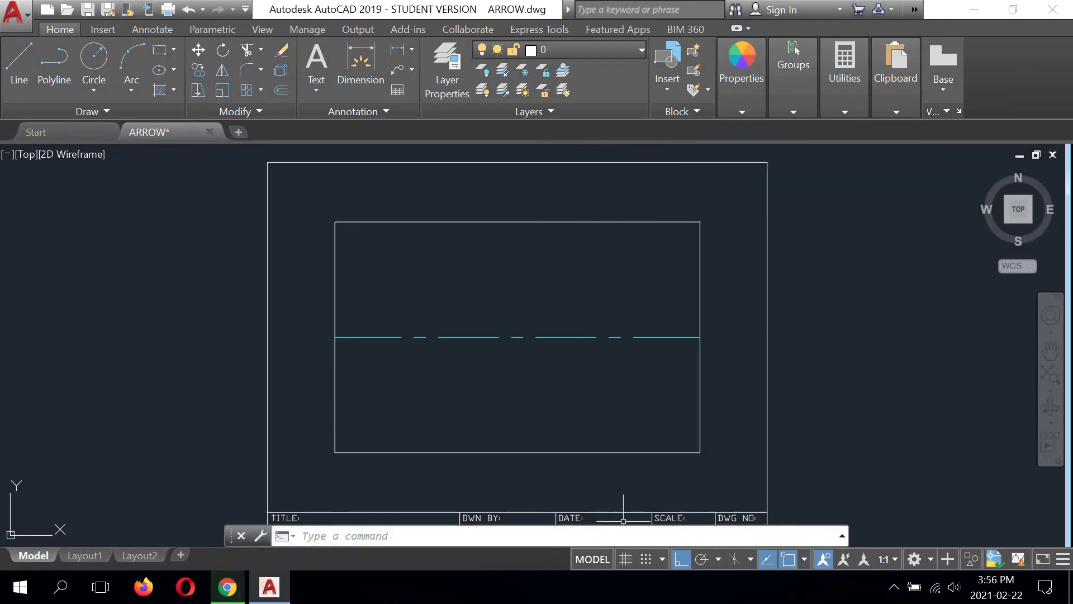
# Turn on polar tracking with the 45, 90, 135, 180 degree angle increments
pyautogui.click(700, 559)
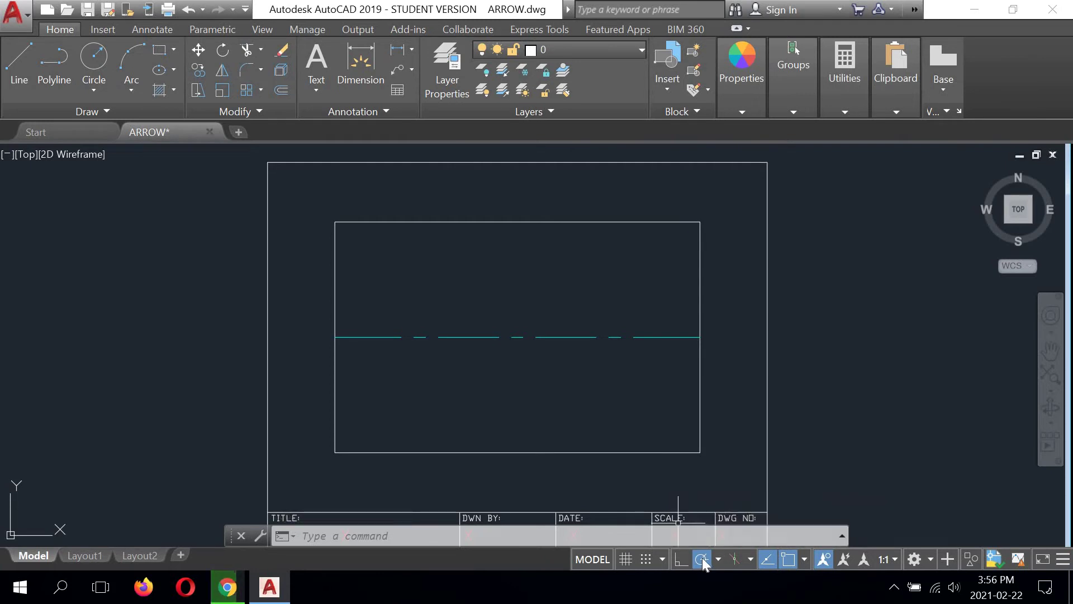
pyautogui.rightClick(702, 558)
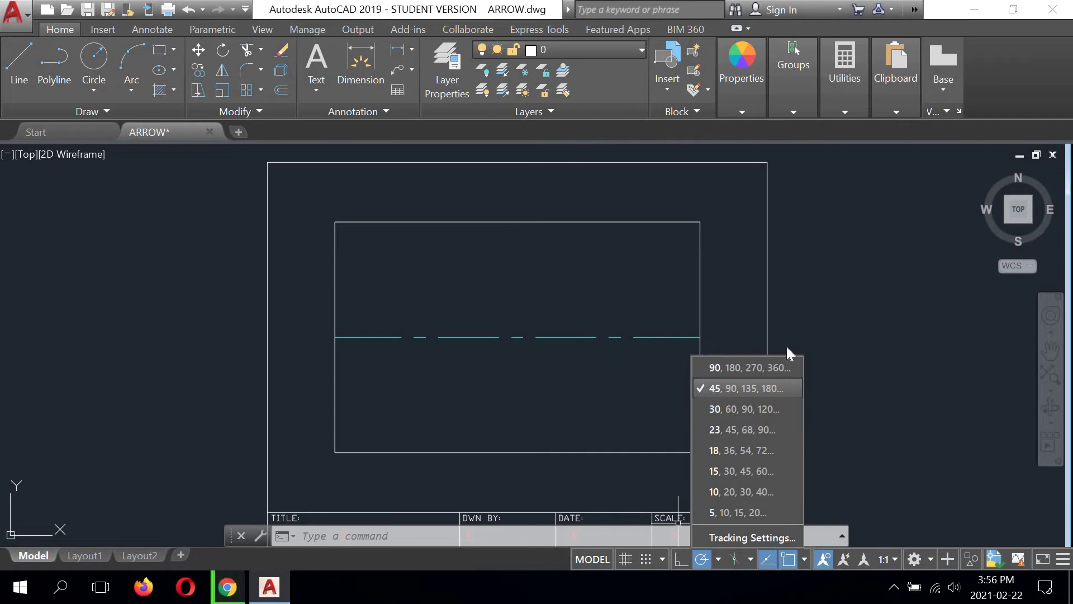
pyautogui.click(678, 520)
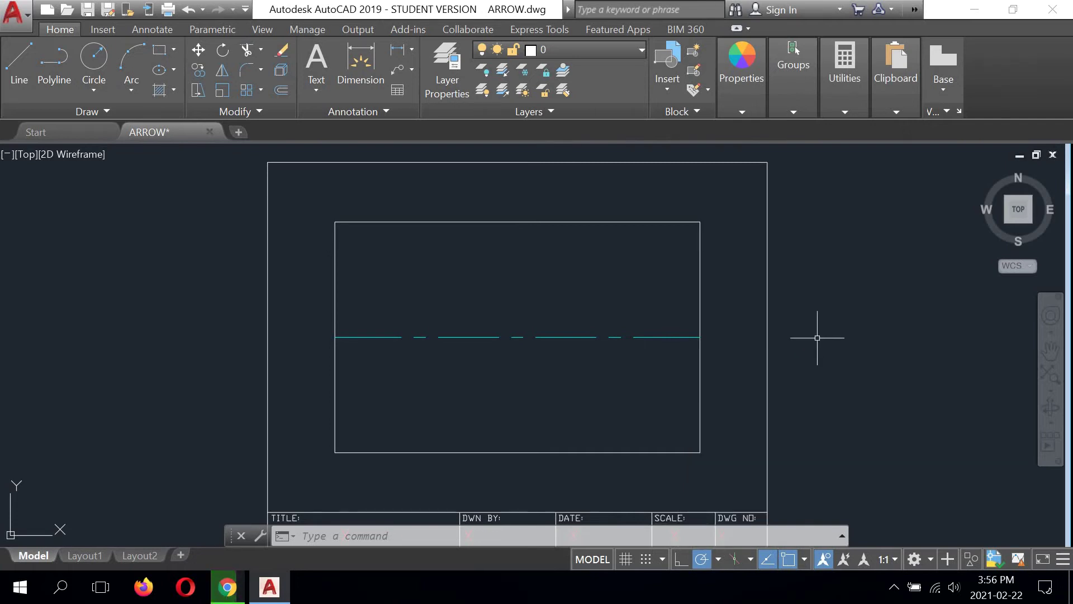
# Draw the upper arrowhead line from the centre line's right endpoint at 135° up to the rectangle's top edge
pyautogui.click(21, 67)
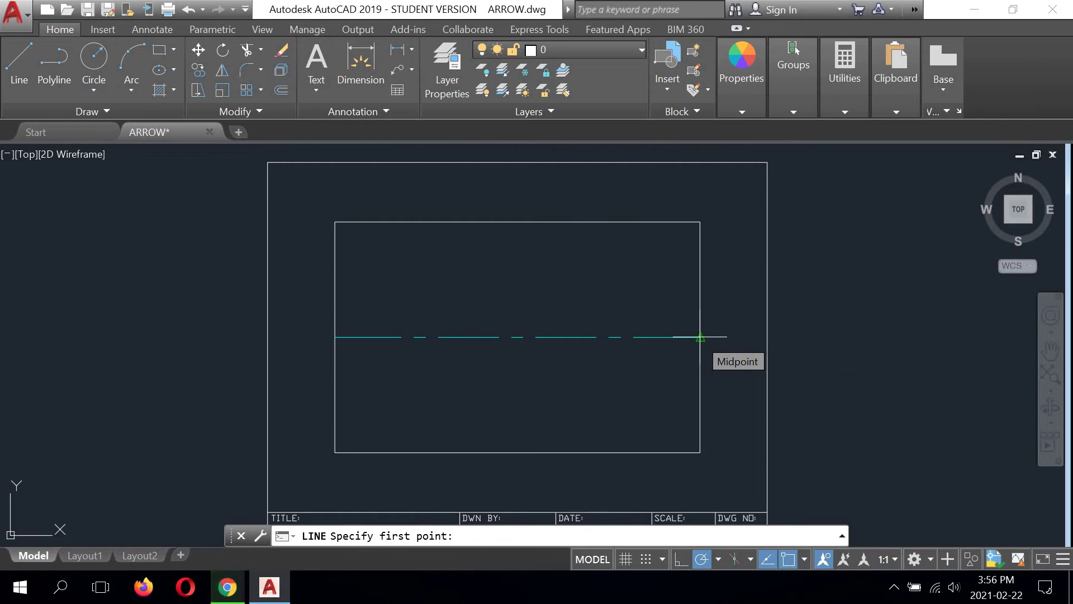
pyautogui.click(700, 336)
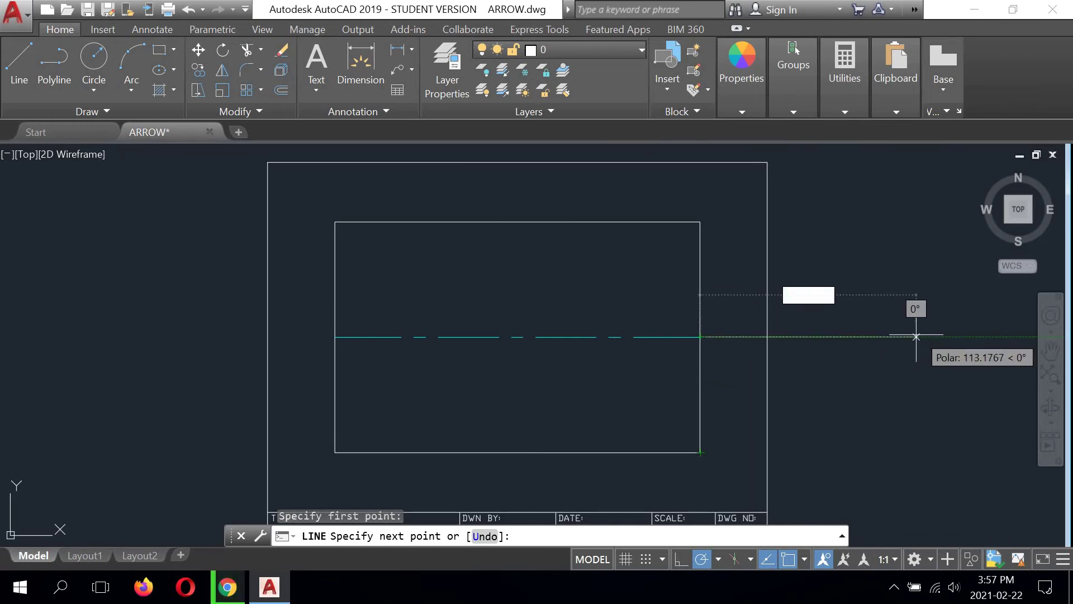
pyautogui.moveTo(911, 335); pyautogui.dragTo(772, 356, button='middle')
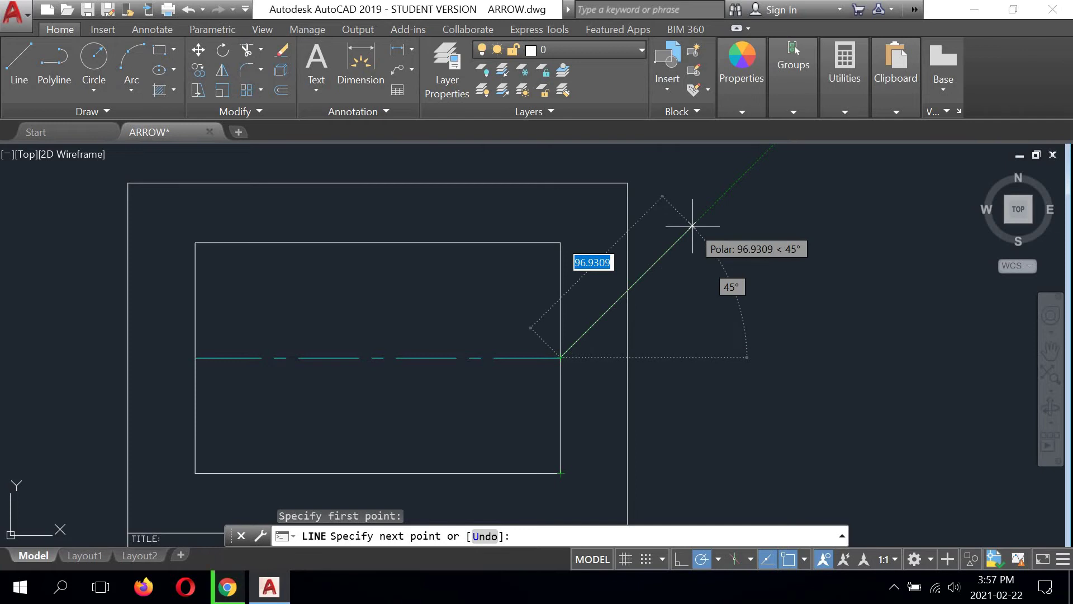
pyautogui.moveTo(691, 226); pyautogui.dragTo(695, 307, button='middle')
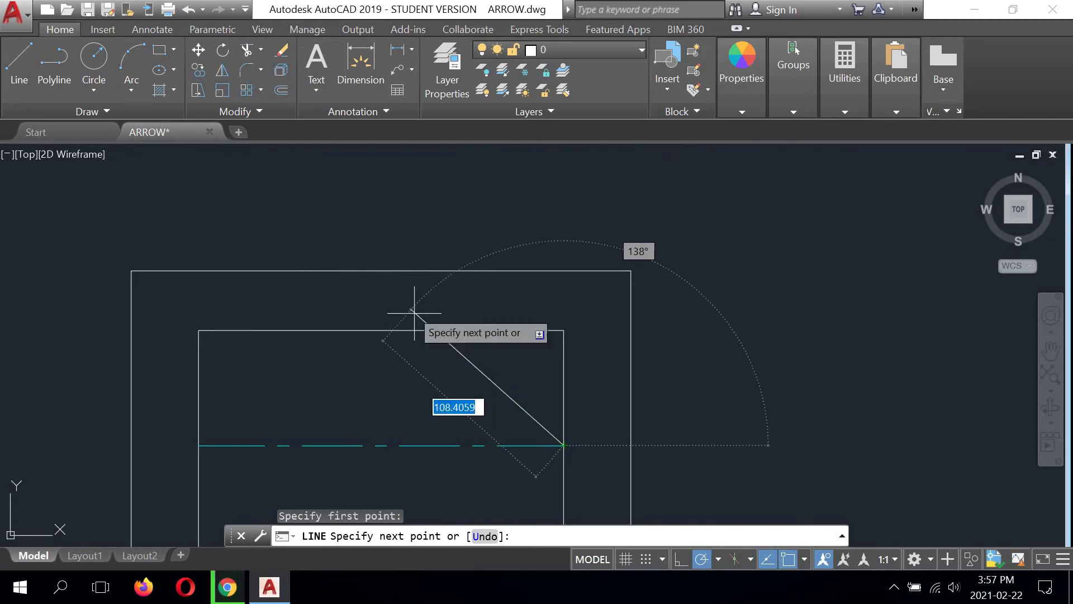
pyautogui.moveTo(475, 352); pyautogui.dragTo(467, 306, button='middle')
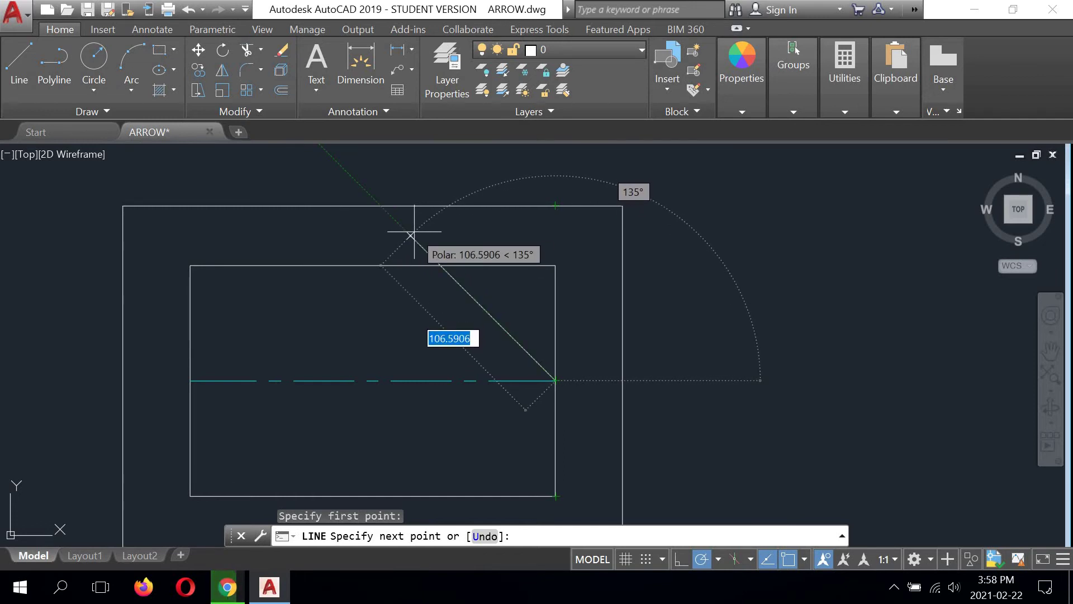
pyautogui.click(440, 265)
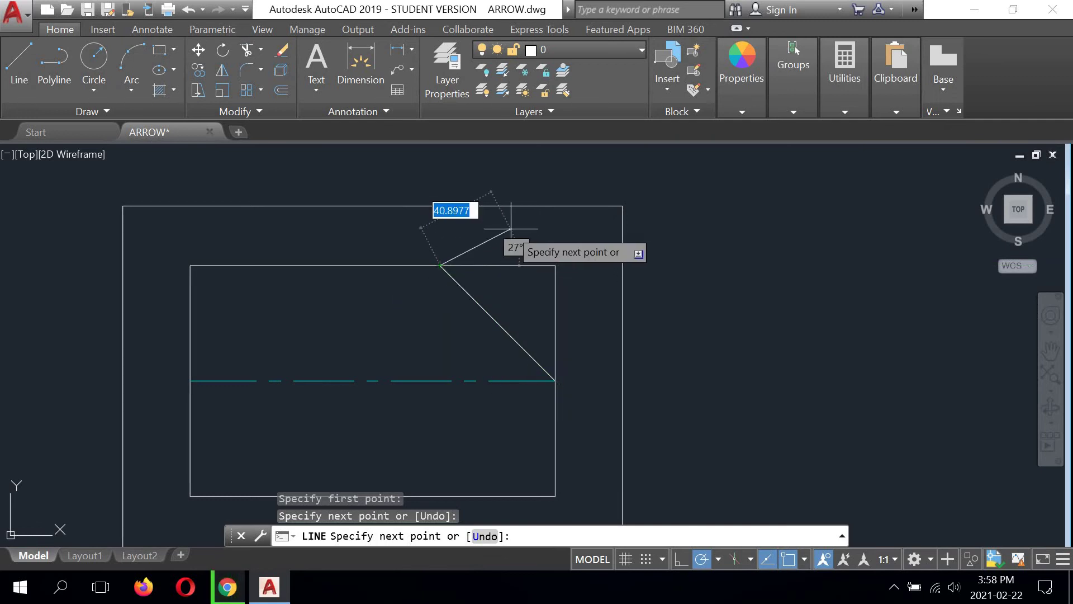
# Change the polar tracking increment to the 15, 30, 45, 60 degree option while the line command stays active
pyautogui.moveTo(498, 322); pyautogui.dragTo(564, 257, button='middle')
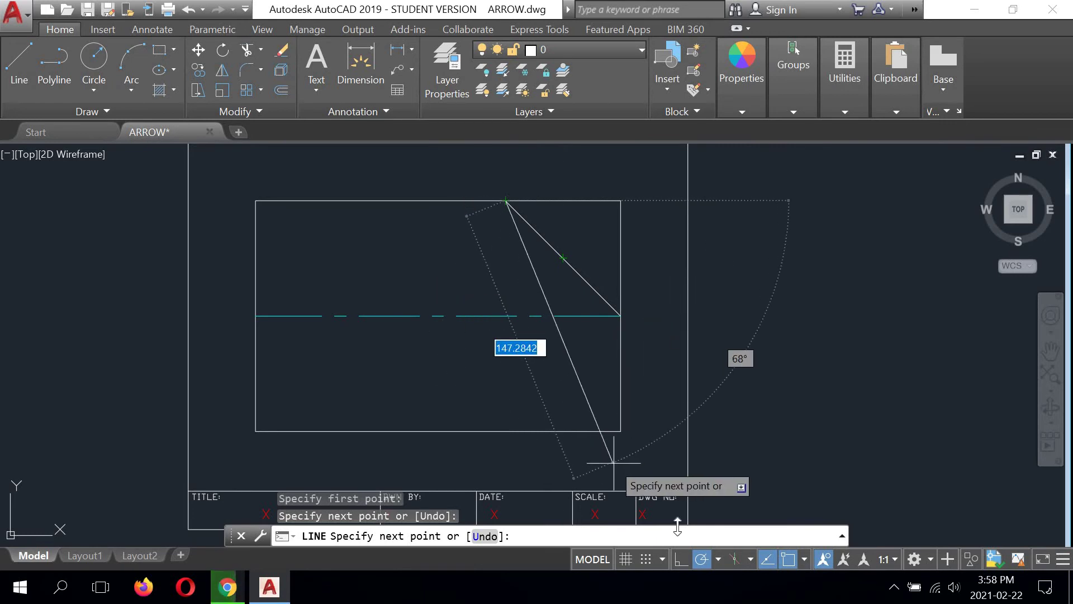
pyautogui.rightClick(700, 561)
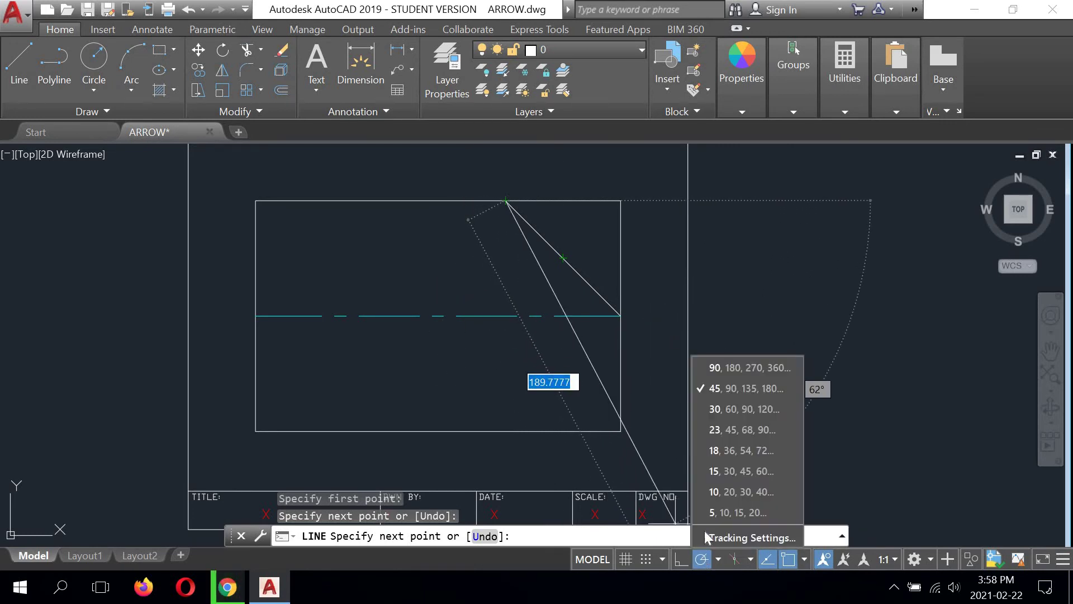
pyautogui.click(703, 470)
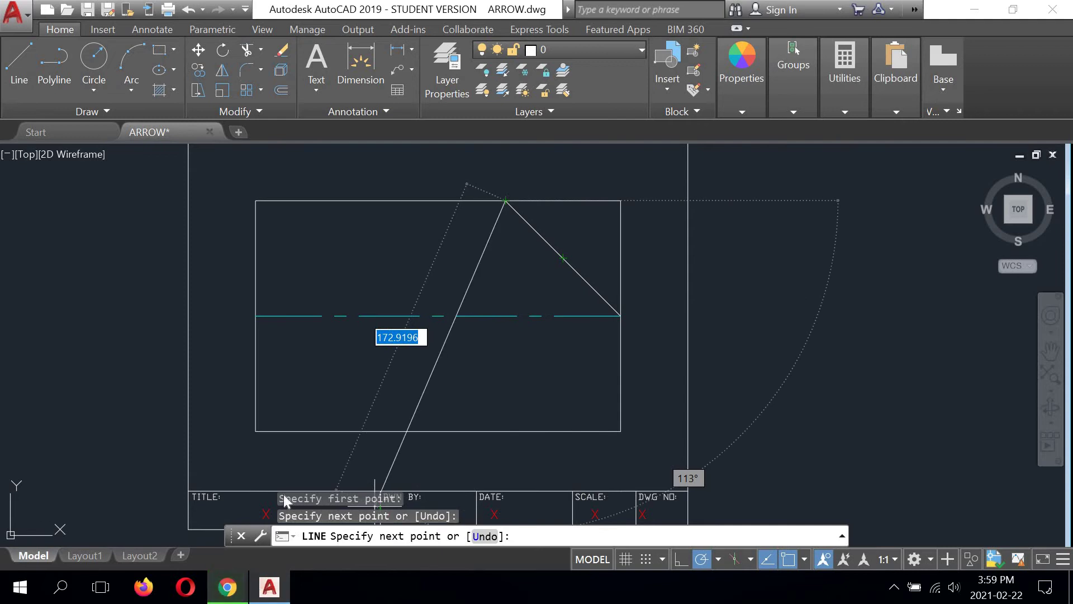
# Consult ARROW.pdf in Chrome for the barb angle, and in AutoCAD continue the line from the barb tip at 285° to the centre line
pyautogui.click(228, 587)
pyautogui.click(487, 8)
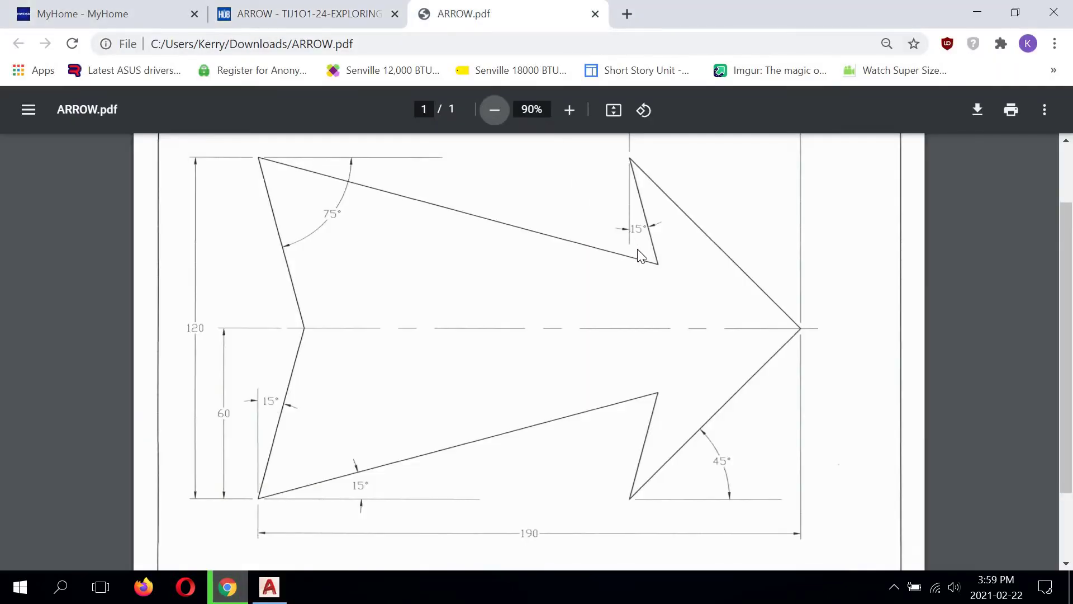
pyautogui.scroll(2, 810, 425)
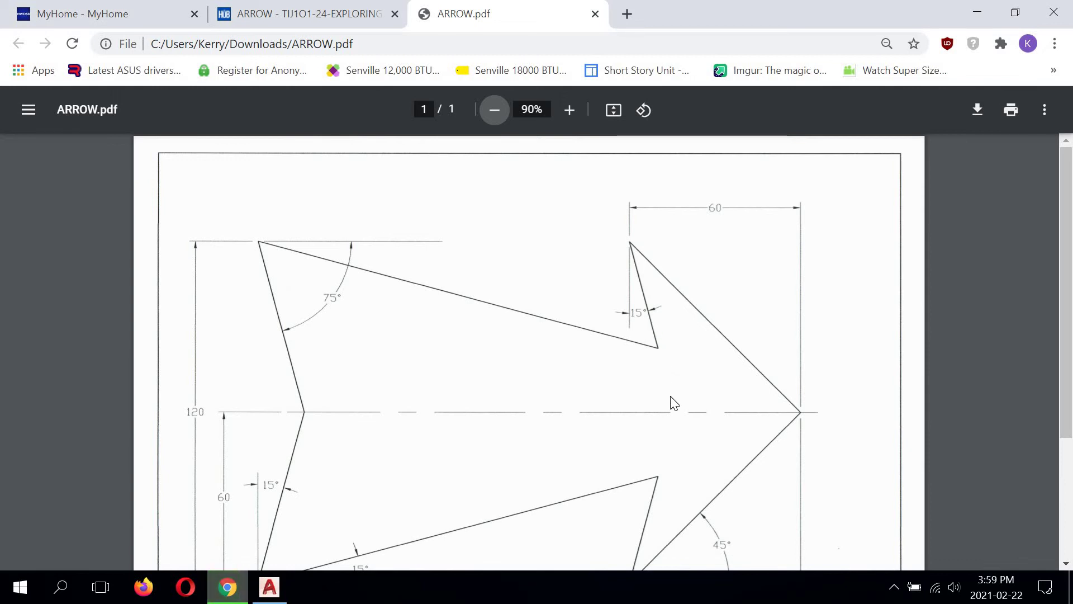
pyautogui.click(268, 587)
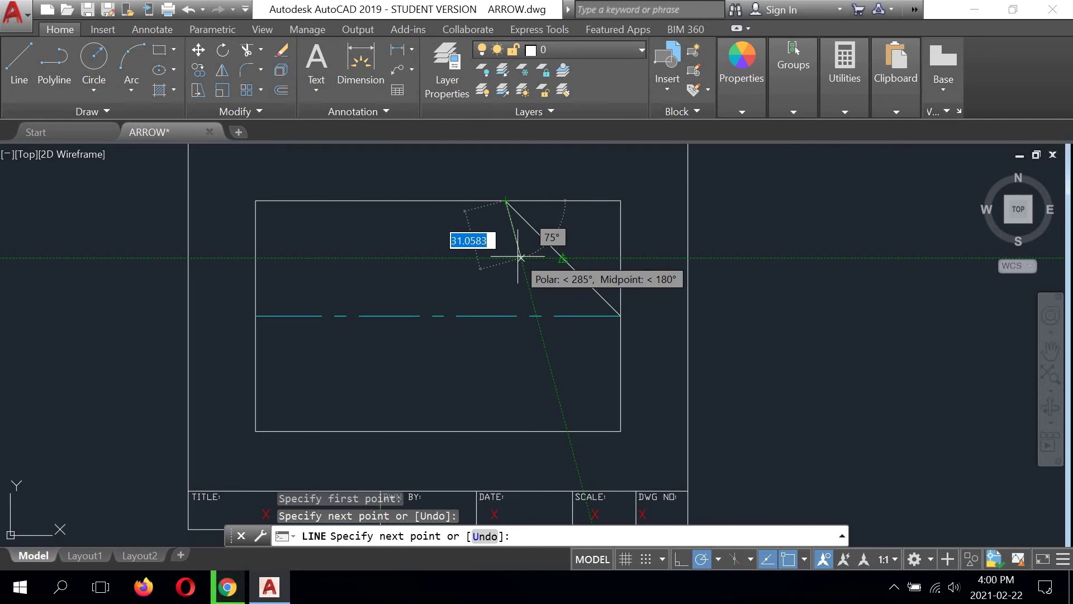
pyautogui.click(536, 316)
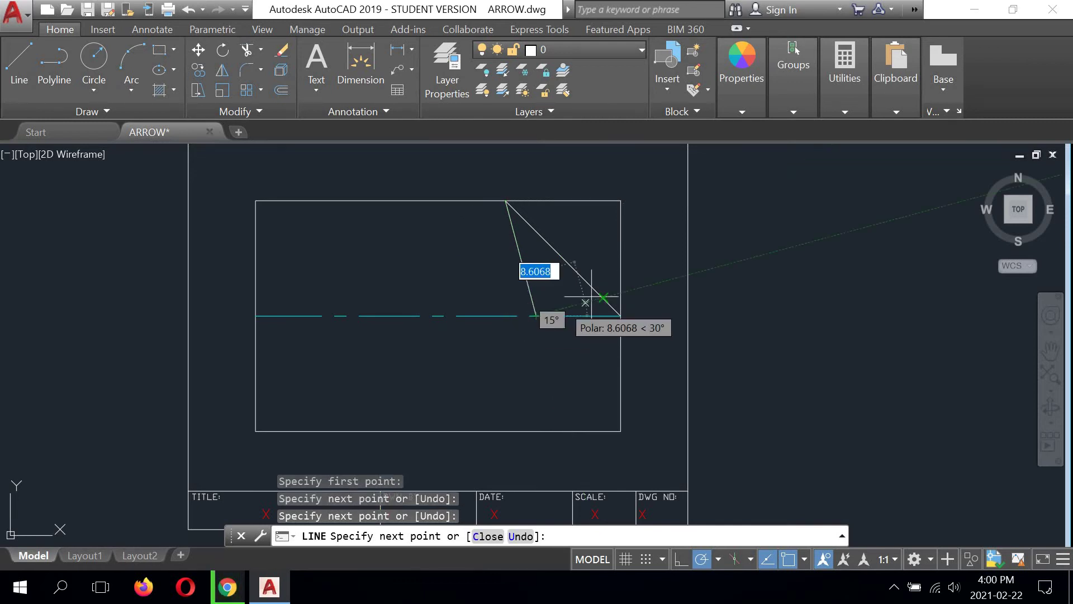
pyautogui.rightClick(644, 232)
pyautogui.click(677, 242)
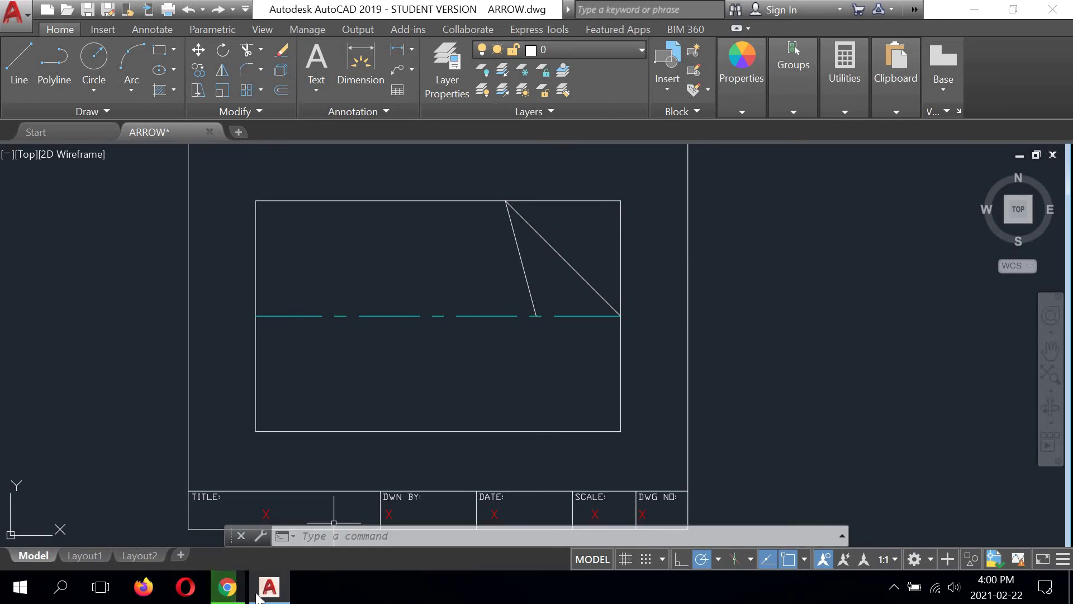
# Consult ARROW.pdf in Chrome for the tail angles, and in AutoCAD draw a 285° line from the rectangle's top-left corner to the centre line
pyautogui.click(228, 588)
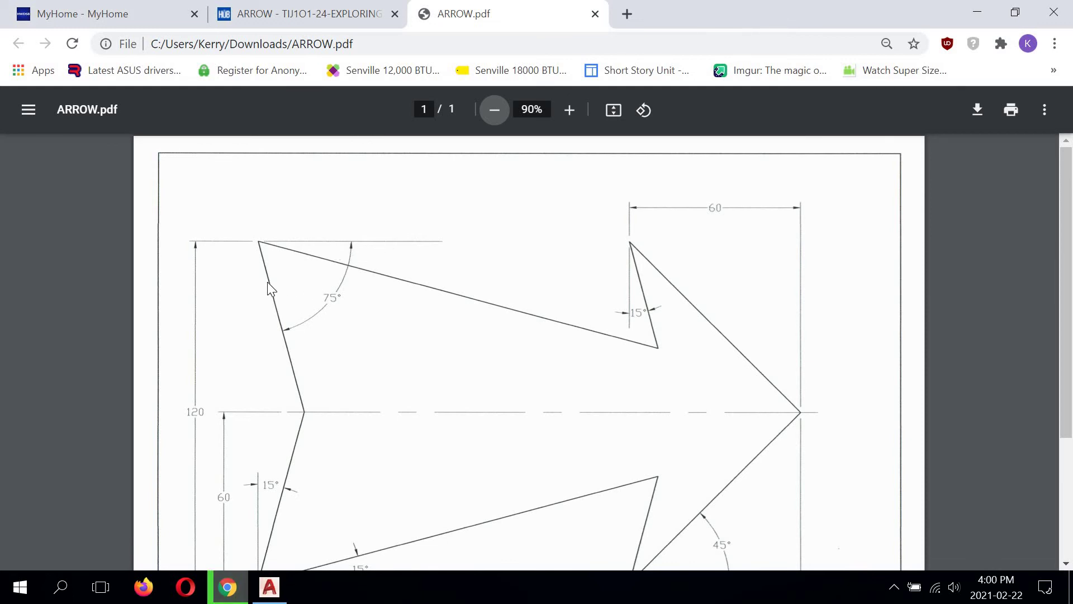
pyautogui.scroll(-1, 312, 341)
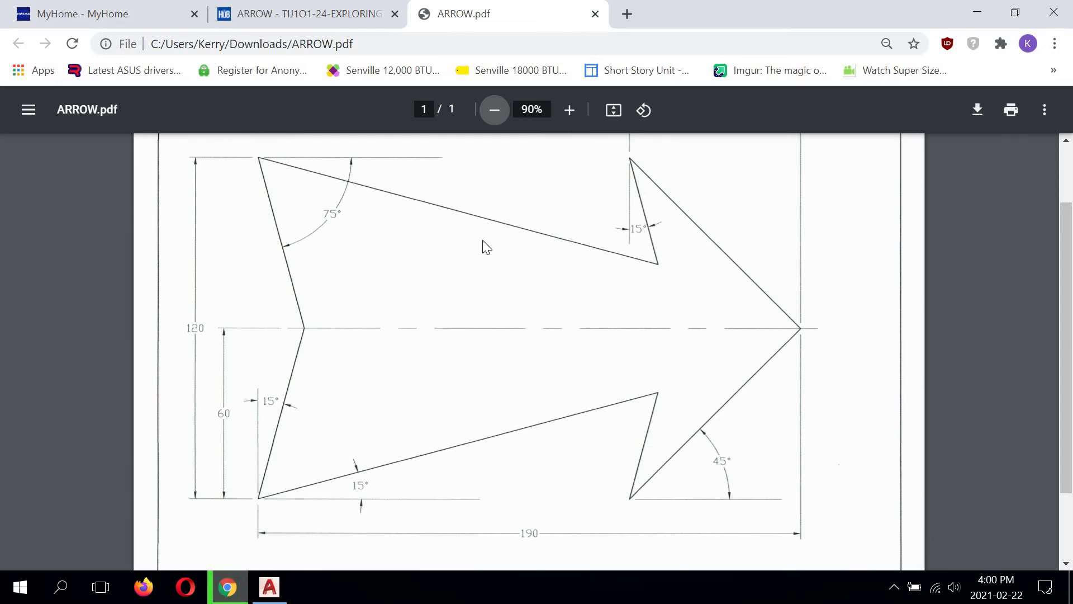
pyautogui.scroll(2, 487, 247)
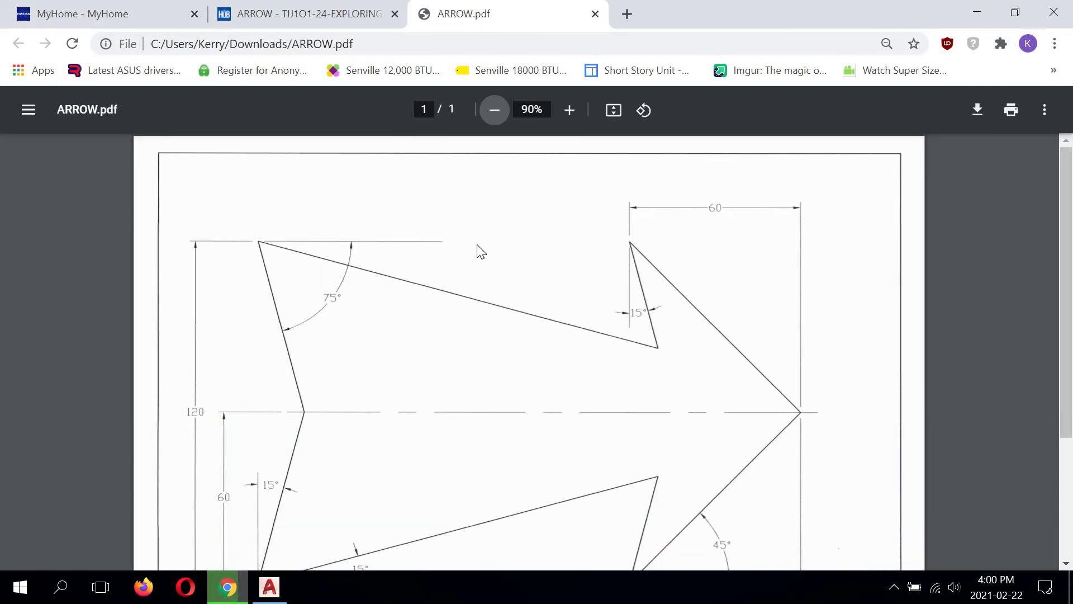
pyautogui.click(269, 593)
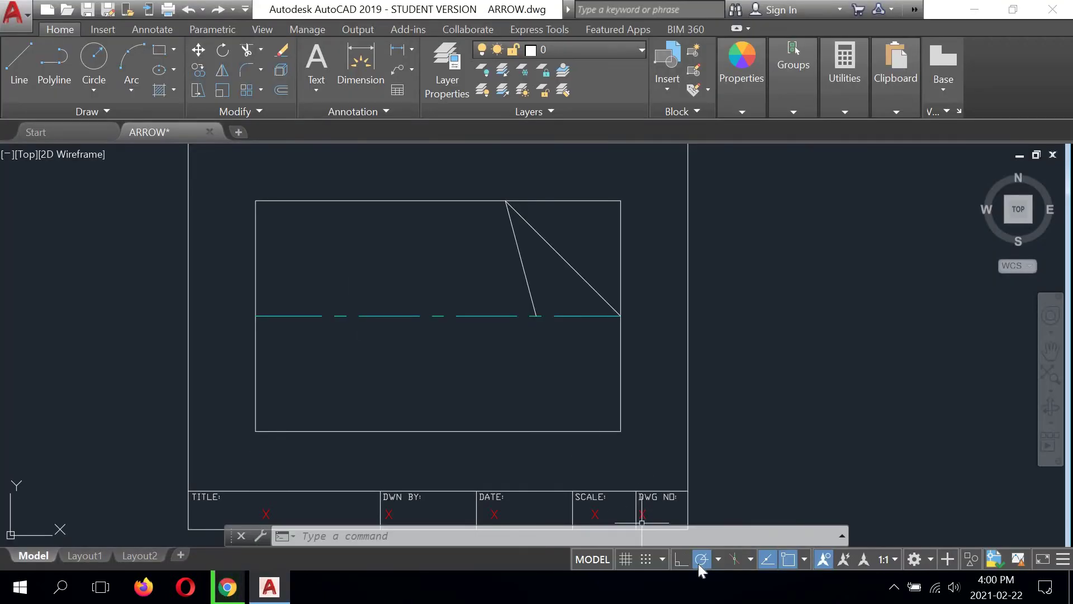
pyautogui.click(16, 65)
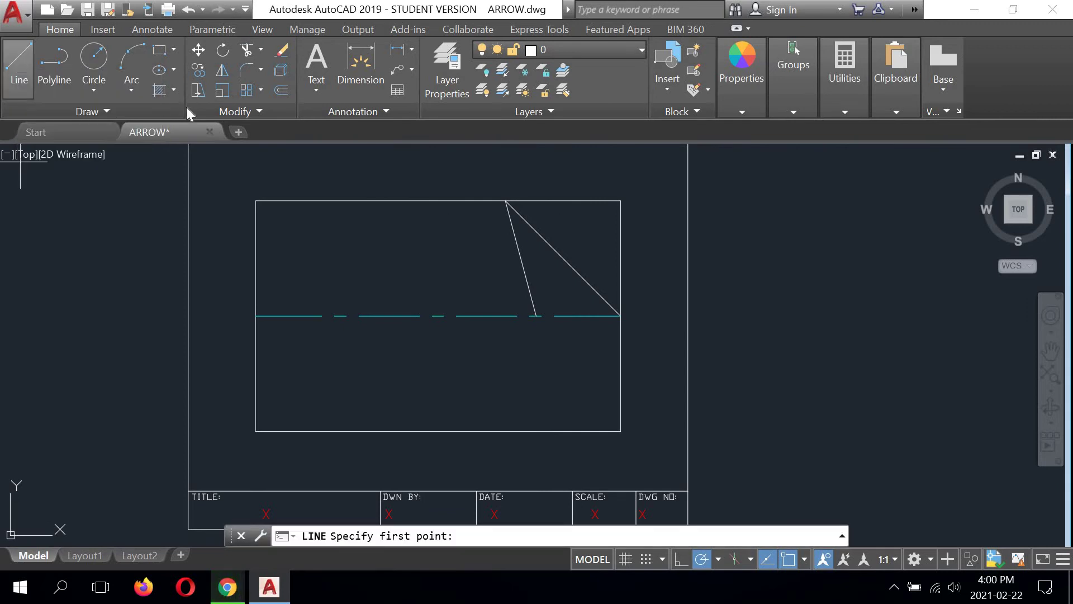
pyautogui.click(255, 200)
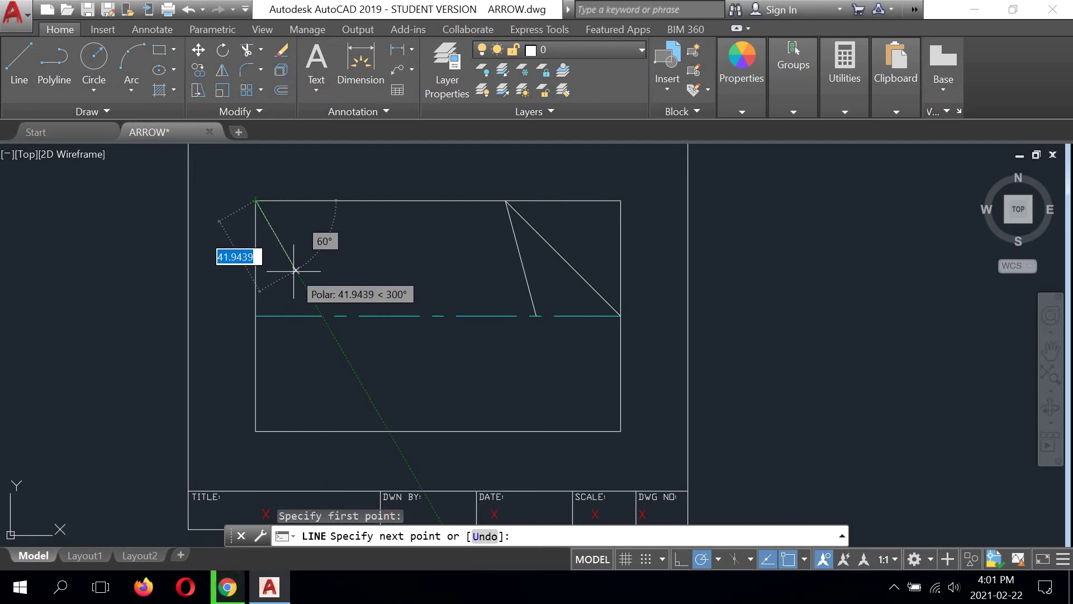
pyautogui.scroll(-1, 294, 271)
pyautogui.scroll(3, 295, 270)
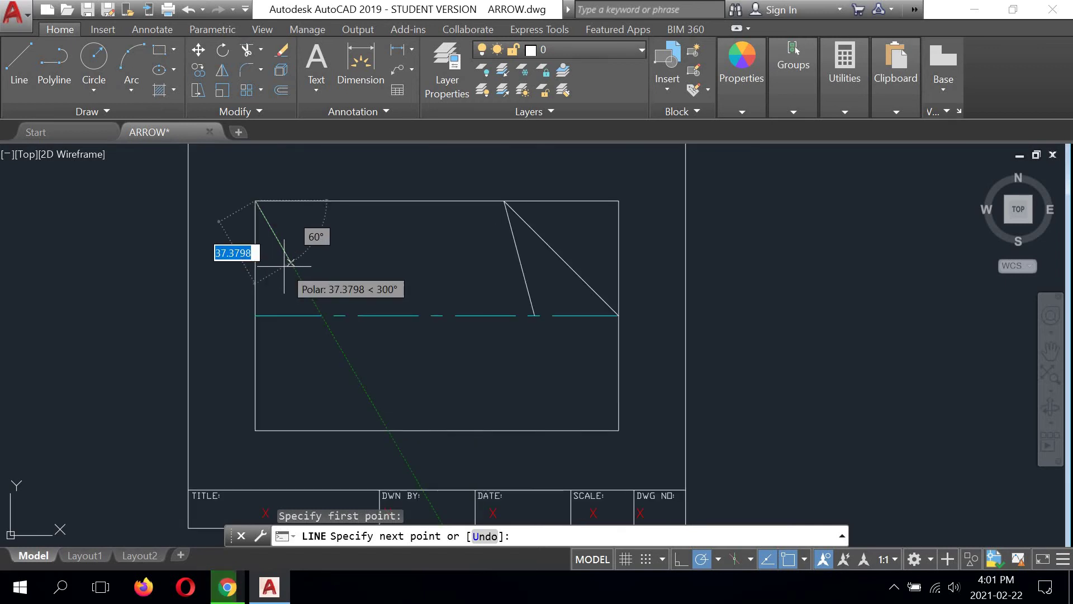
pyautogui.moveTo(291, 275); pyautogui.dragTo(296, 327, button='middle')
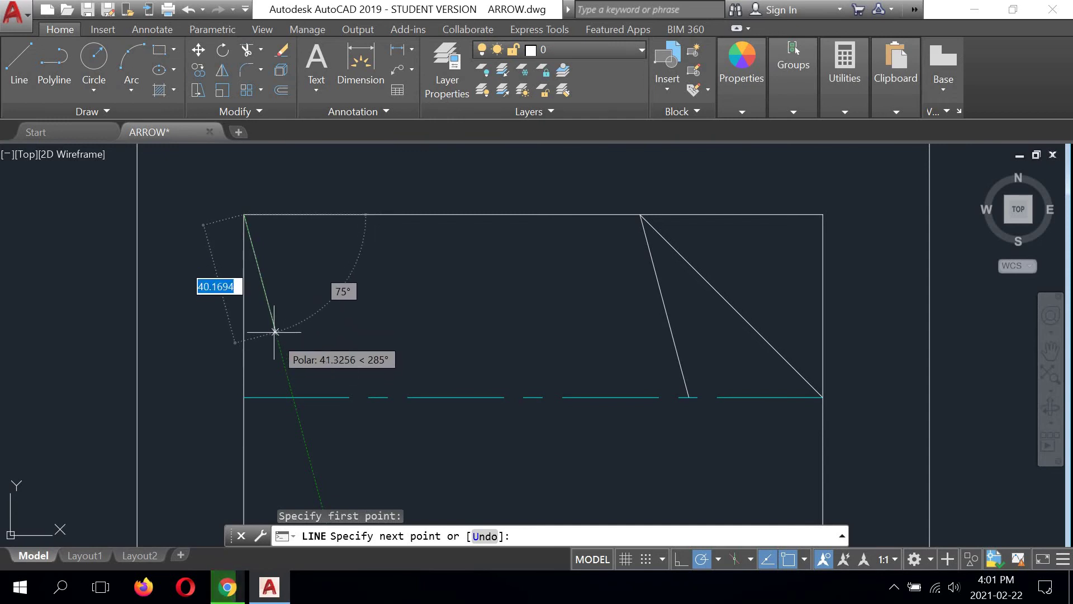
pyautogui.click(292, 397)
pyautogui.rightClick(415, 260)
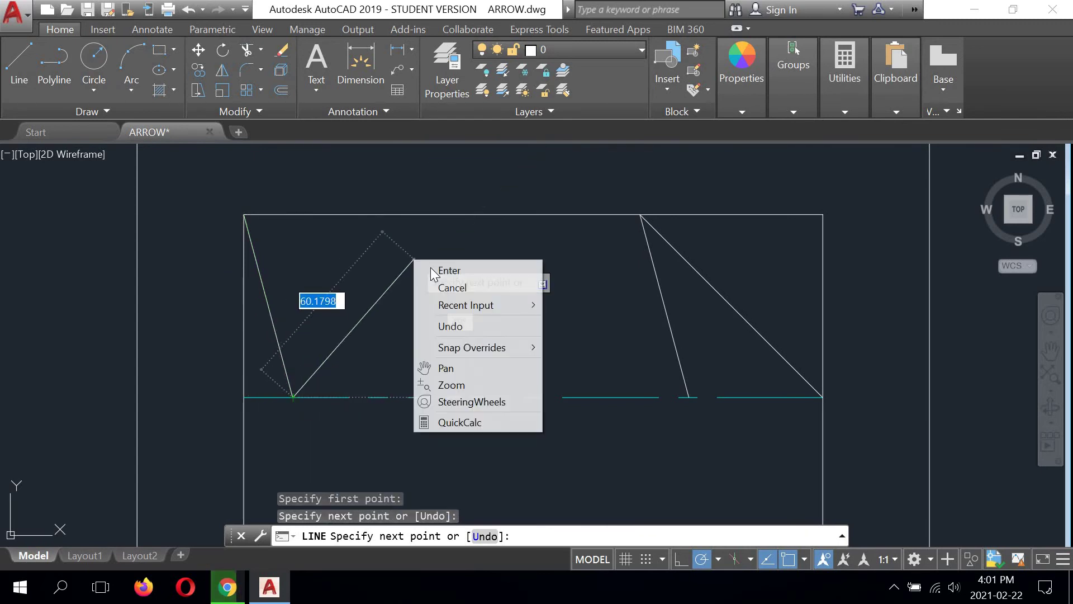
pyautogui.click(432, 272)
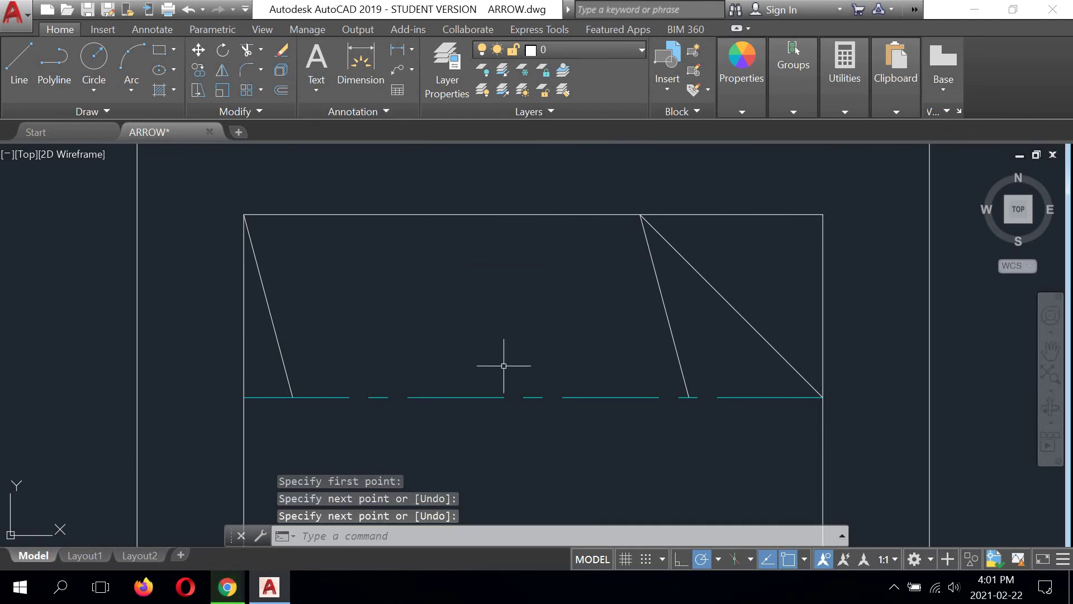
# Draw the upper shaft line from the rectangle's top-left corner at 345° to its intersection with the barb's inner line
pyautogui.scroll(-1, 431, 288)
pyautogui.scroll(1, 431, 287)
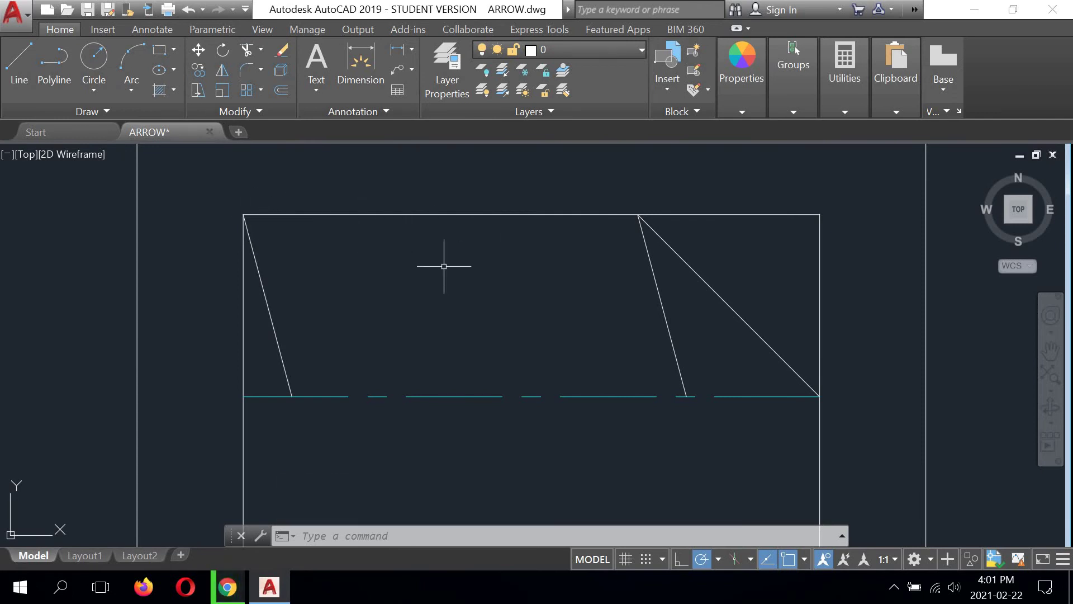
pyautogui.rightClick(379, 179)
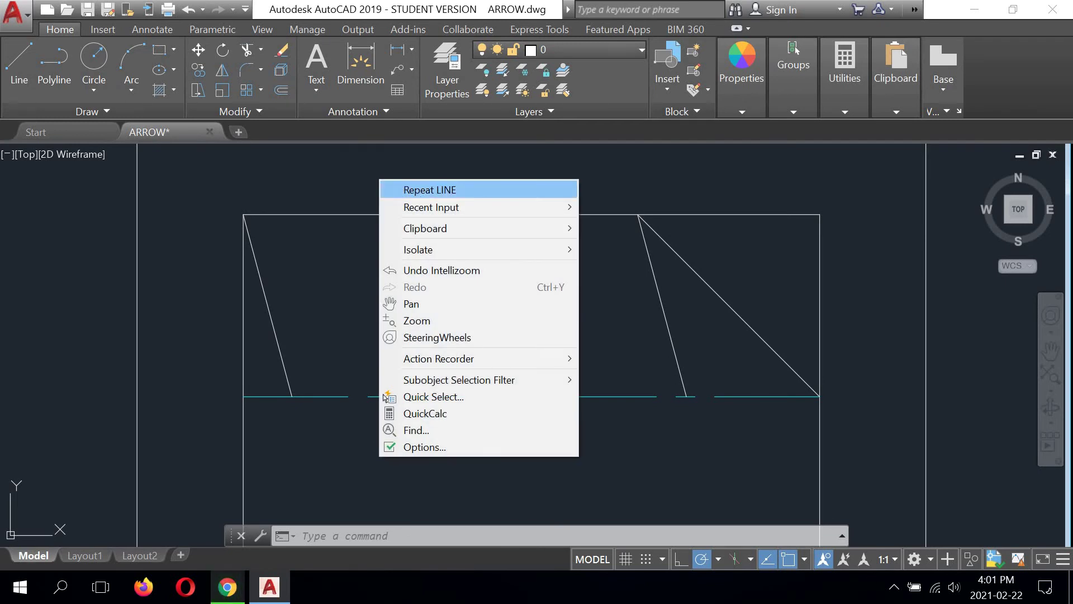
pyautogui.click(402, 189)
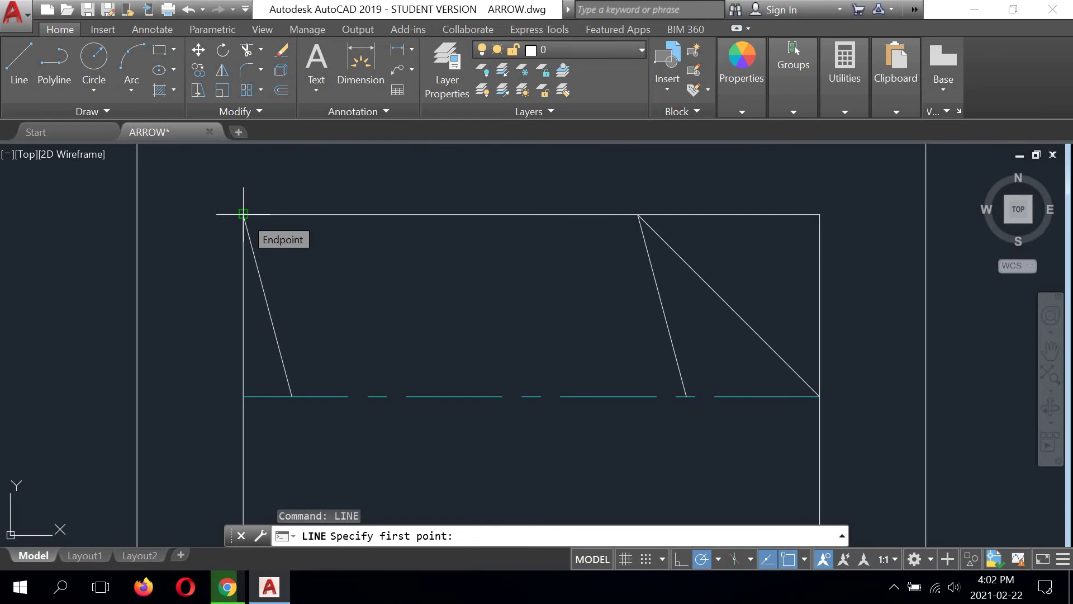
pyautogui.click(243, 214)
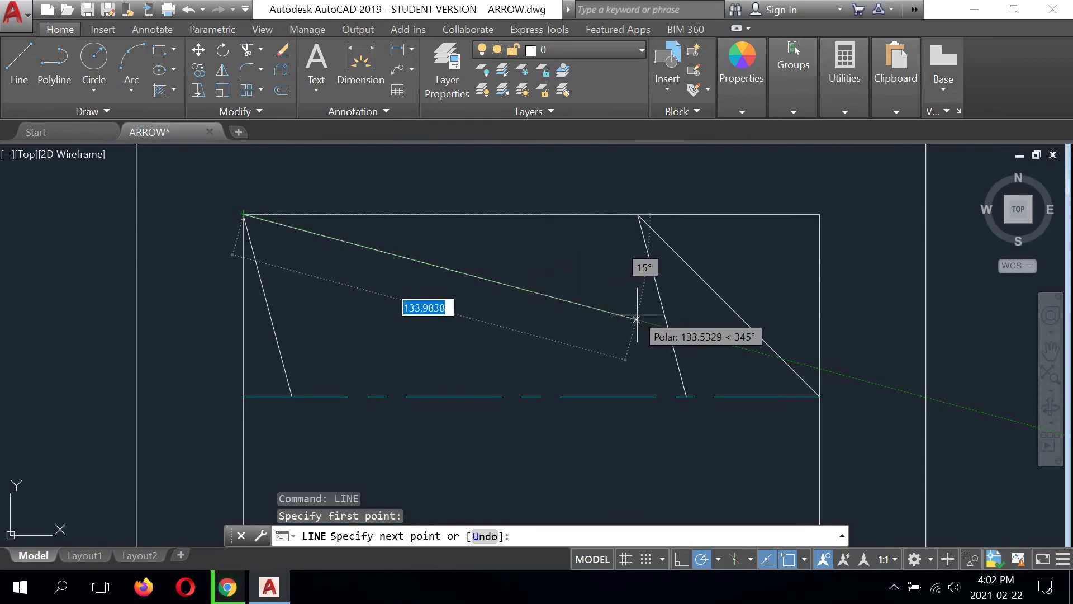
pyautogui.click(668, 329)
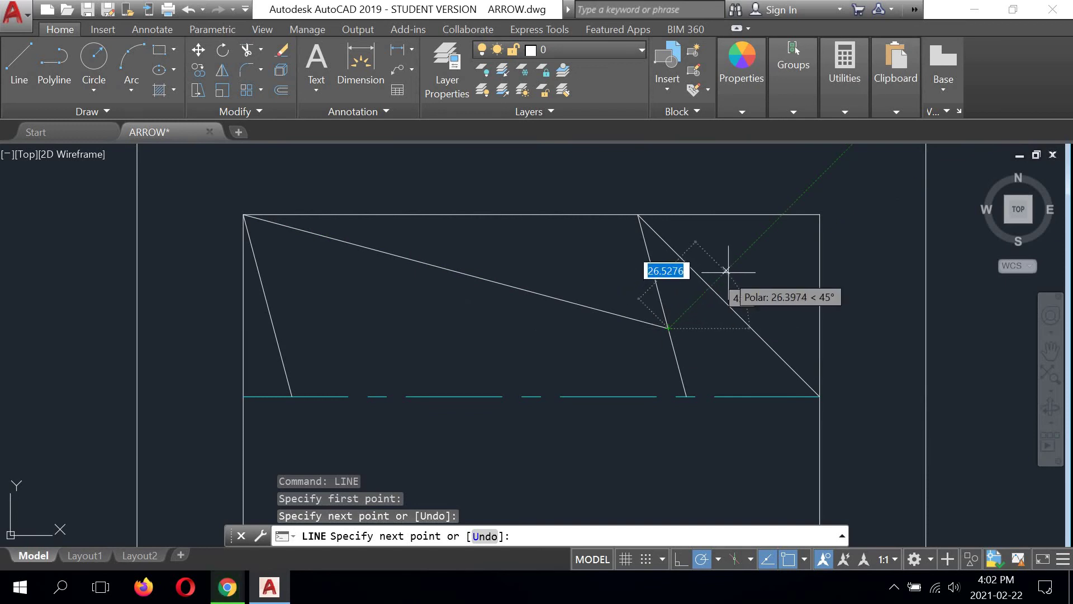
pyautogui.rightClick(750, 247)
pyautogui.click(776, 258)
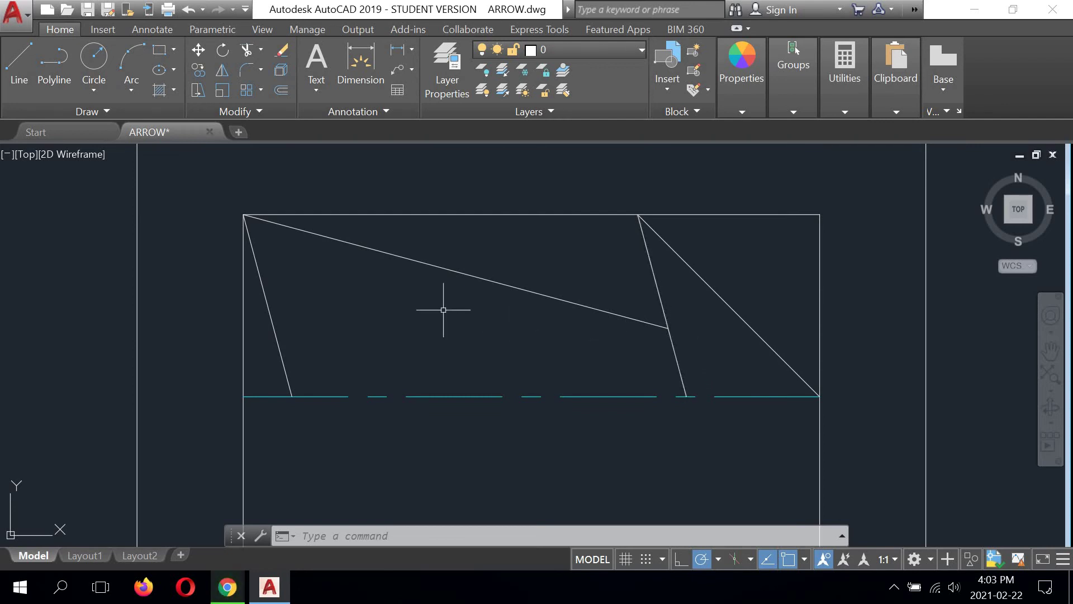
# Trim the part of the barb's inner line below the upper shaft line, using the shaft line as the cutting edge
pyautogui.click(246, 52)
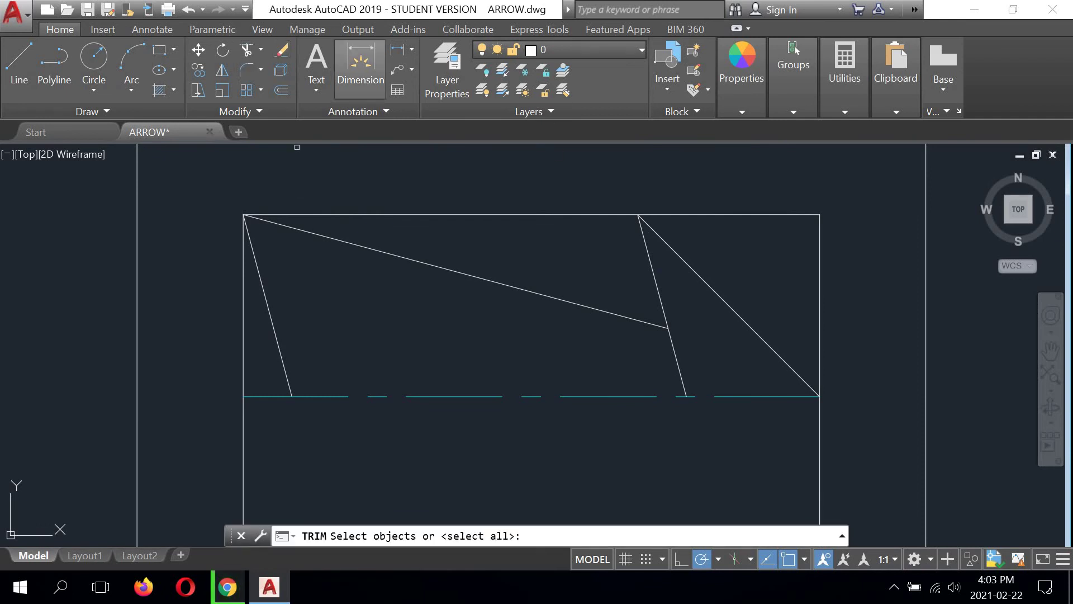
pyautogui.click(598, 309)
pyautogui.press('Return')
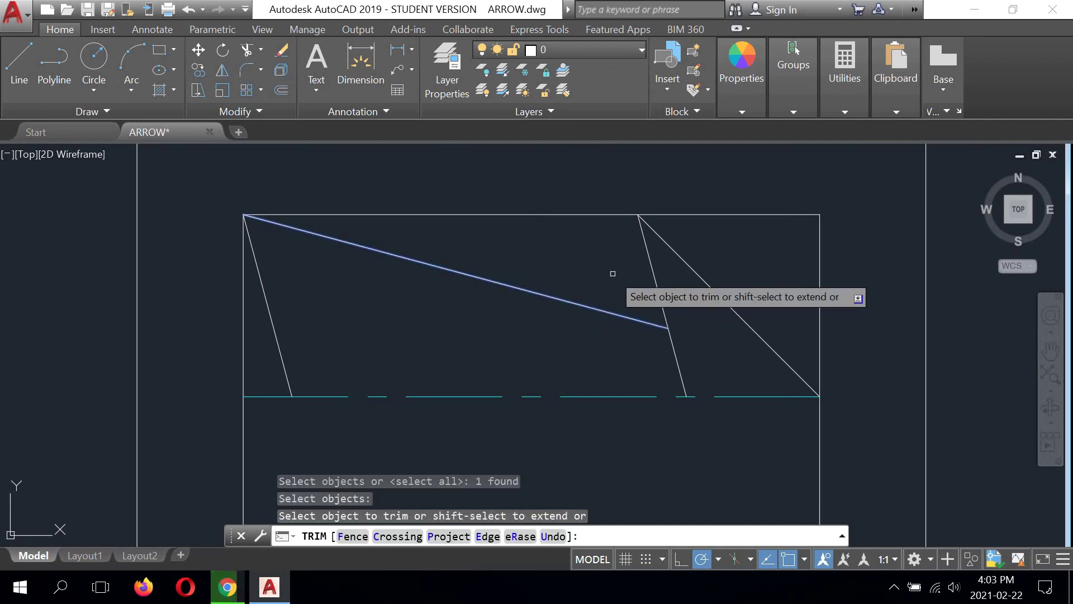
pyautogui.click(675, 355)
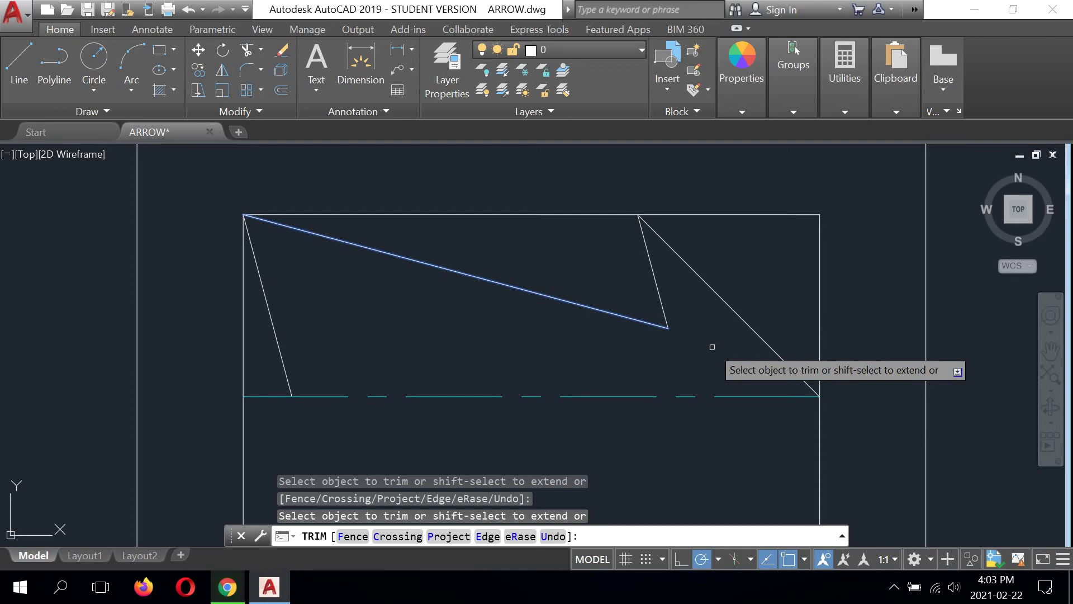
pyautogui.rightClick(747, 254)
pyautogui.click(775, 261)
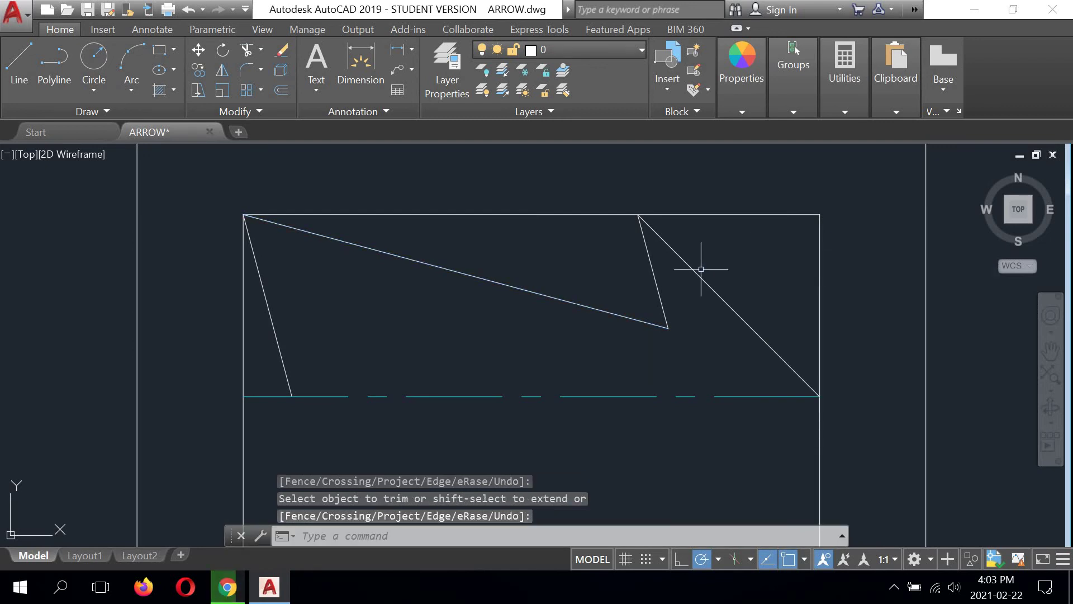
pyautogui.scroll(-2, 510, 319)
pyautogui.moveTo(541, 342)
pyautogui.mouseDown(button='middle')
pyautogui.moveTo(527, 269)
pyautogui.moveTo(536, 286)
pyautogui.mouseUp(button='middle')
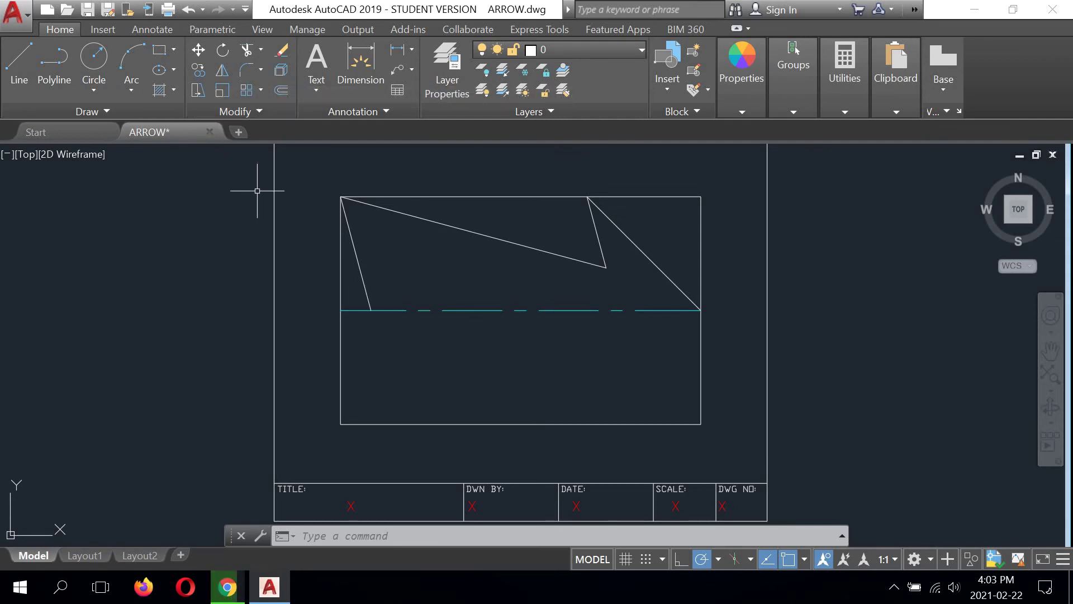
# Mirror the four lines of the arrow's upper half about the horizontal centre line using Ortho mode, keeping the source objects
pyautogui.click(222, 73)
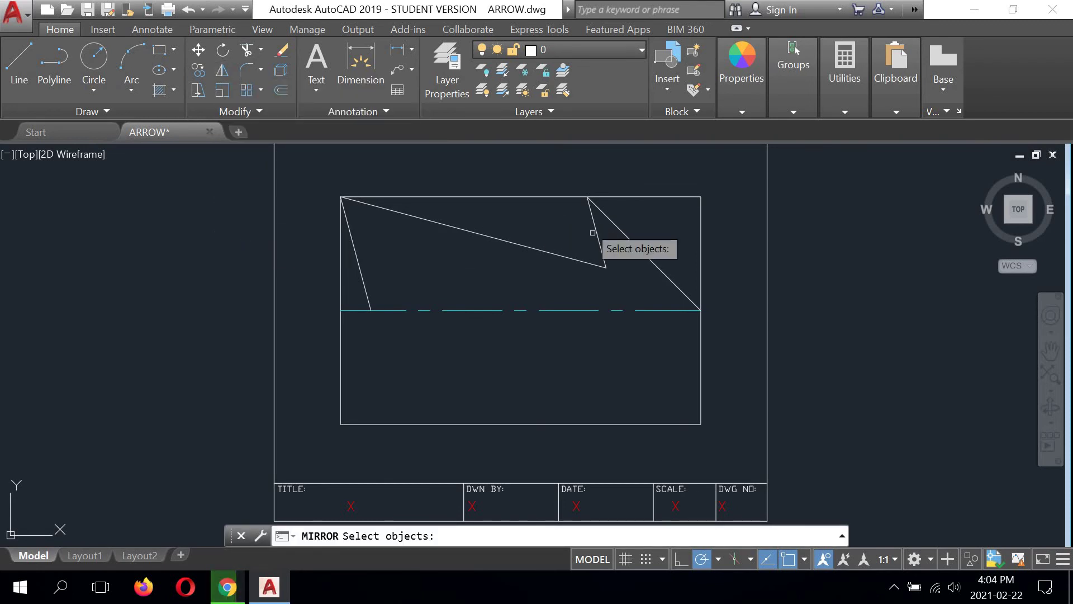
pyautogui.click(630, 242)
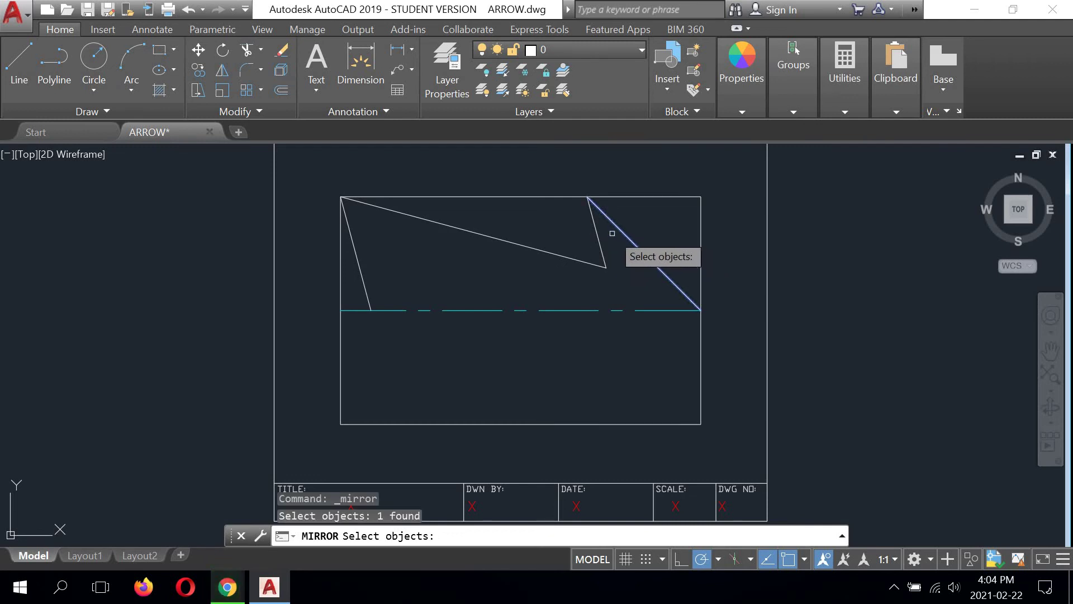
pyautogui.click(598, 234)
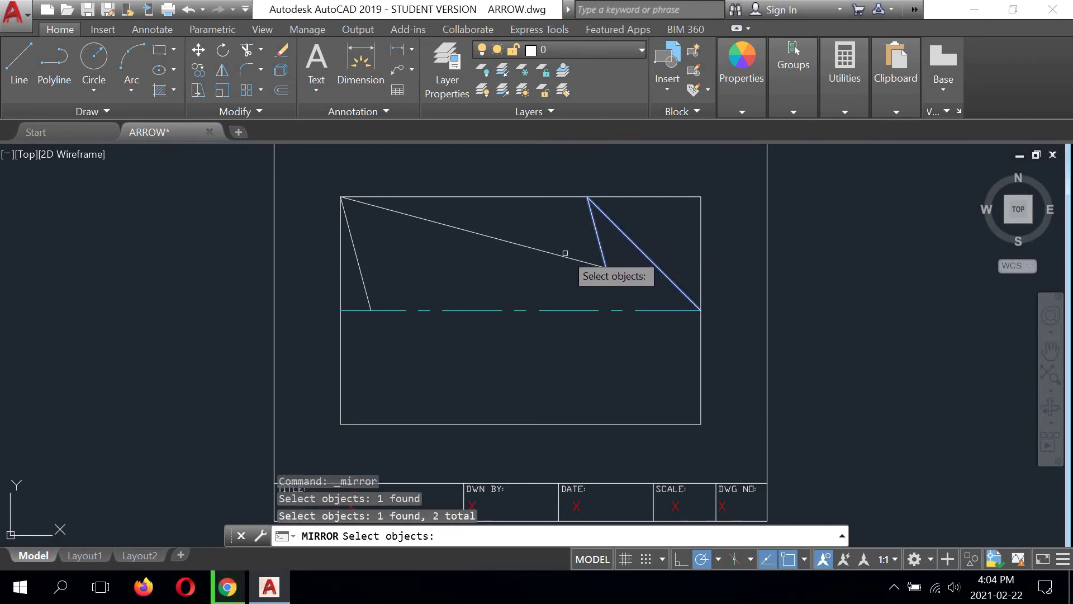
pyautogui.click(559, 255)
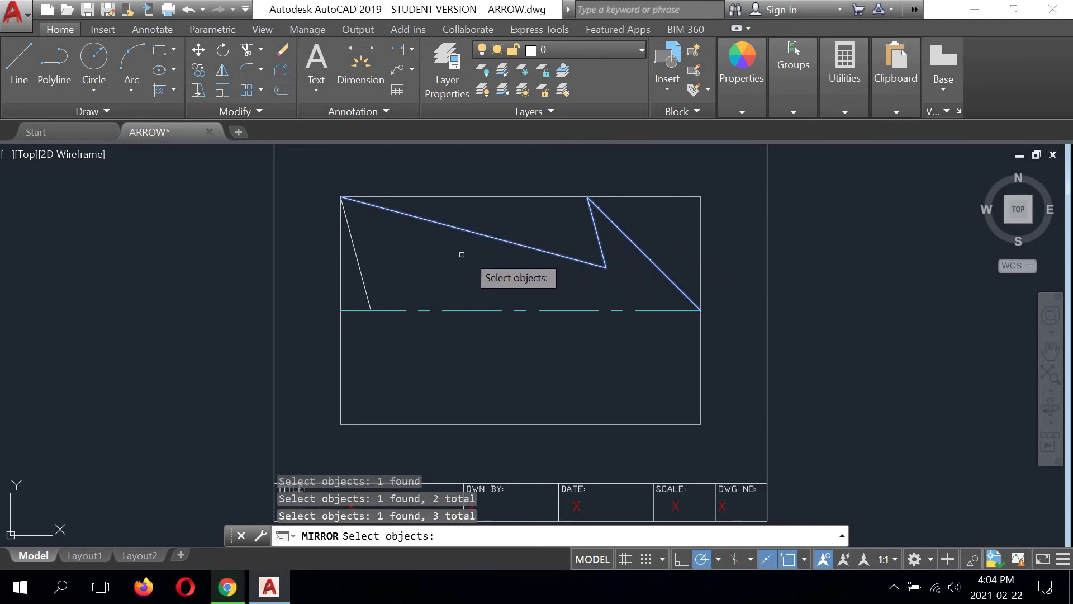
pyautogui.click(363, 280)
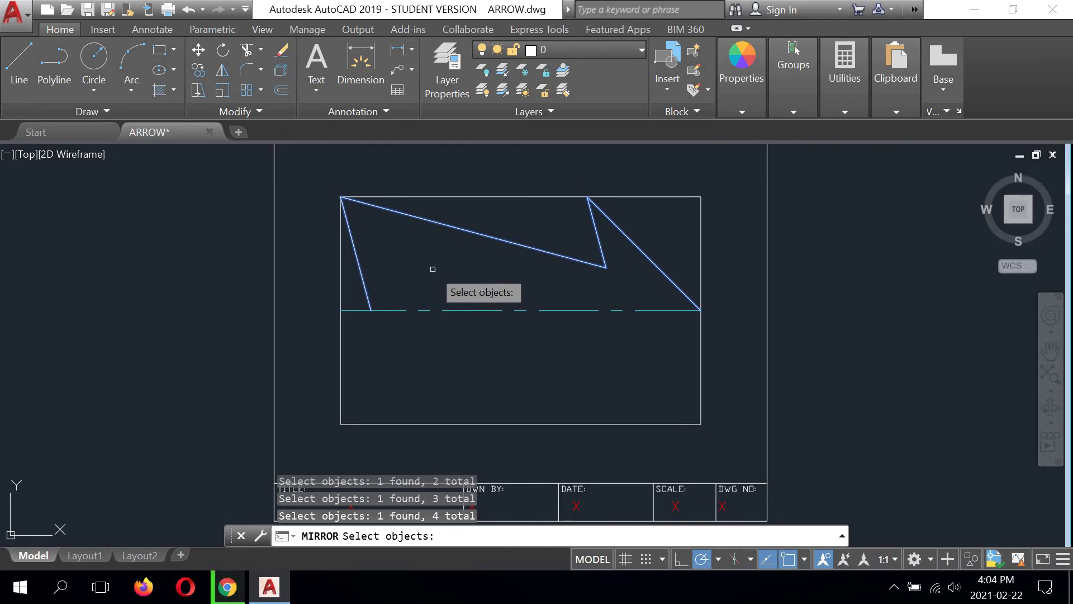
pyautogui.press('Return')
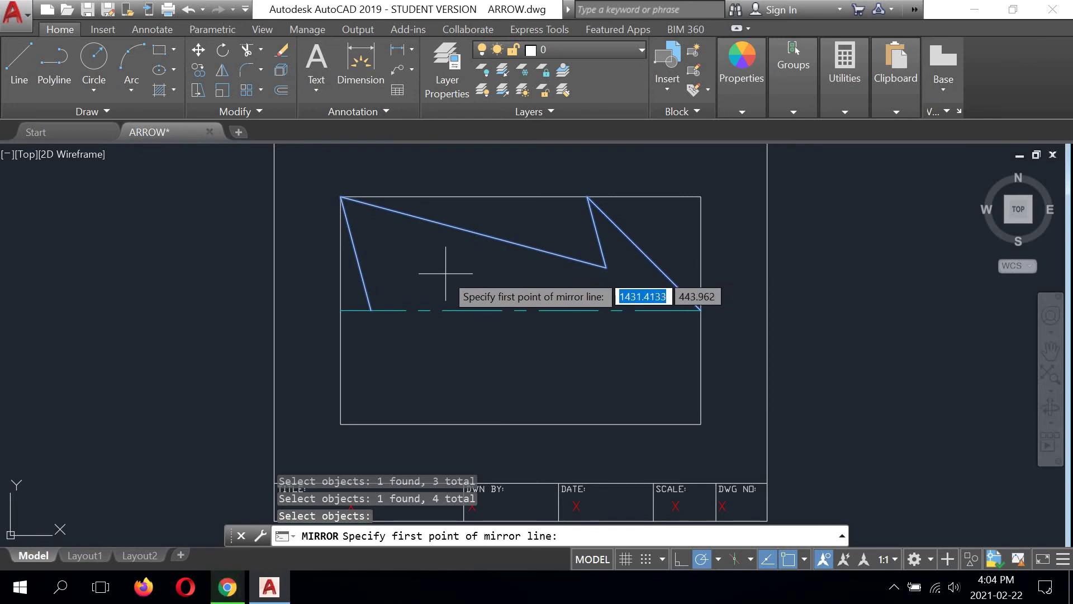
pyautogui.click(701, 310)
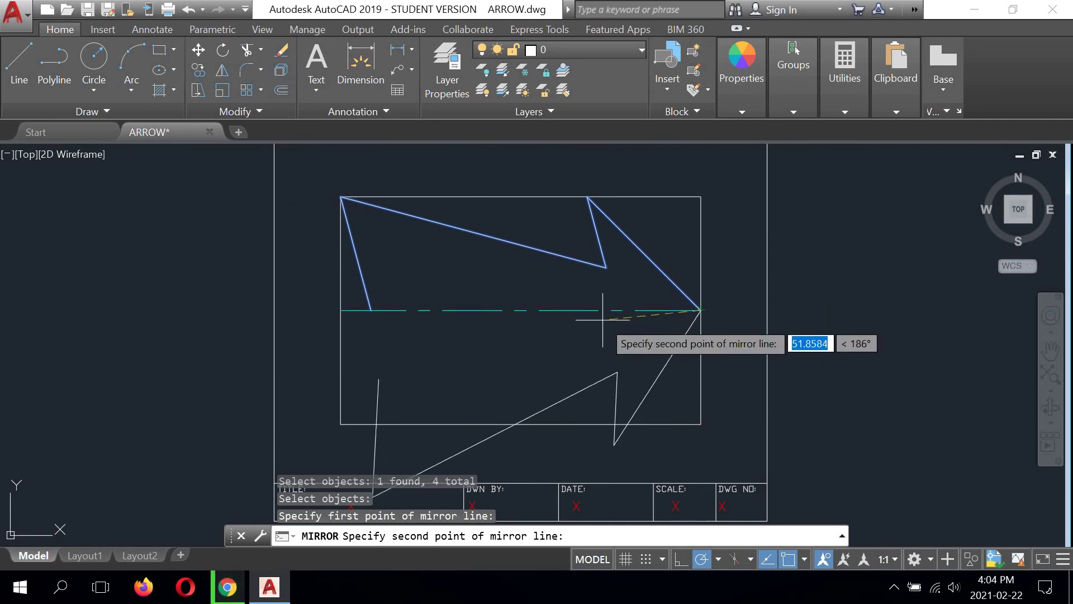
pyautogui.scroll(2, 602, 309)
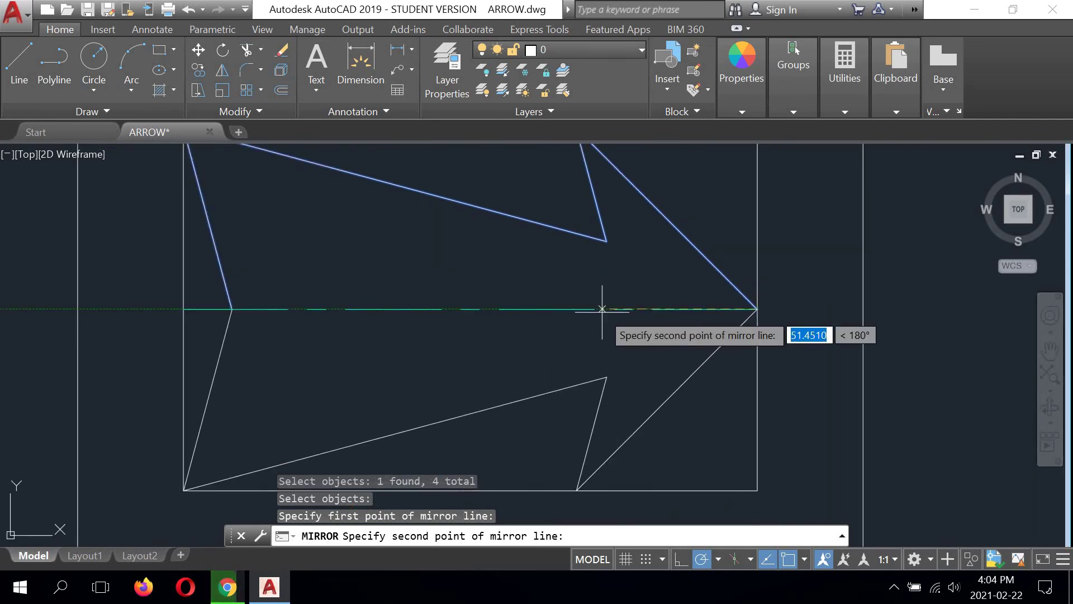
pyautogui.scroll(-2, 602, 309)
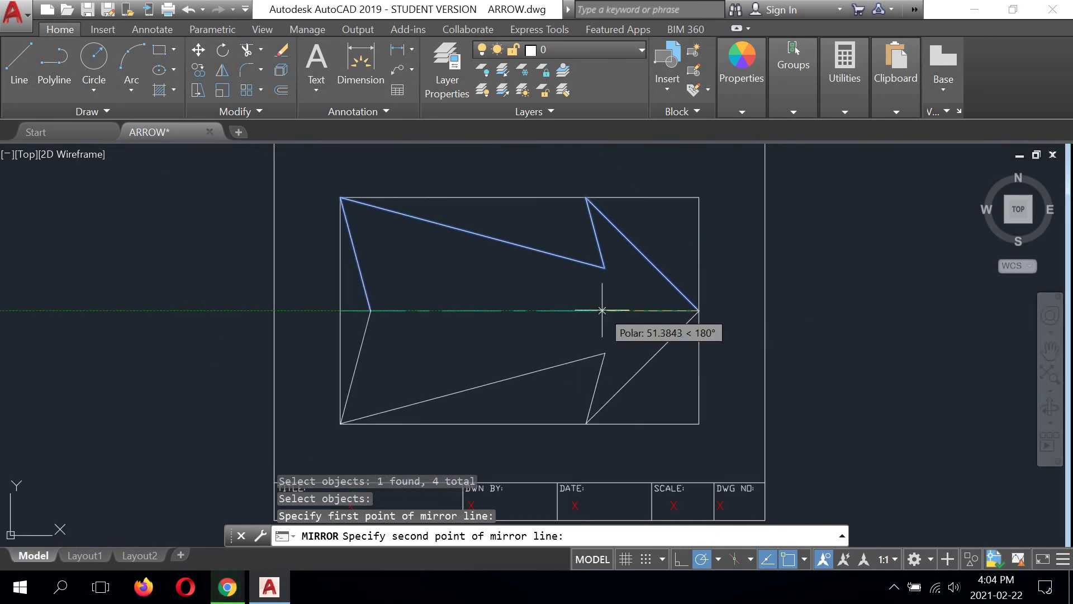
pyautogui.click(680, 559)
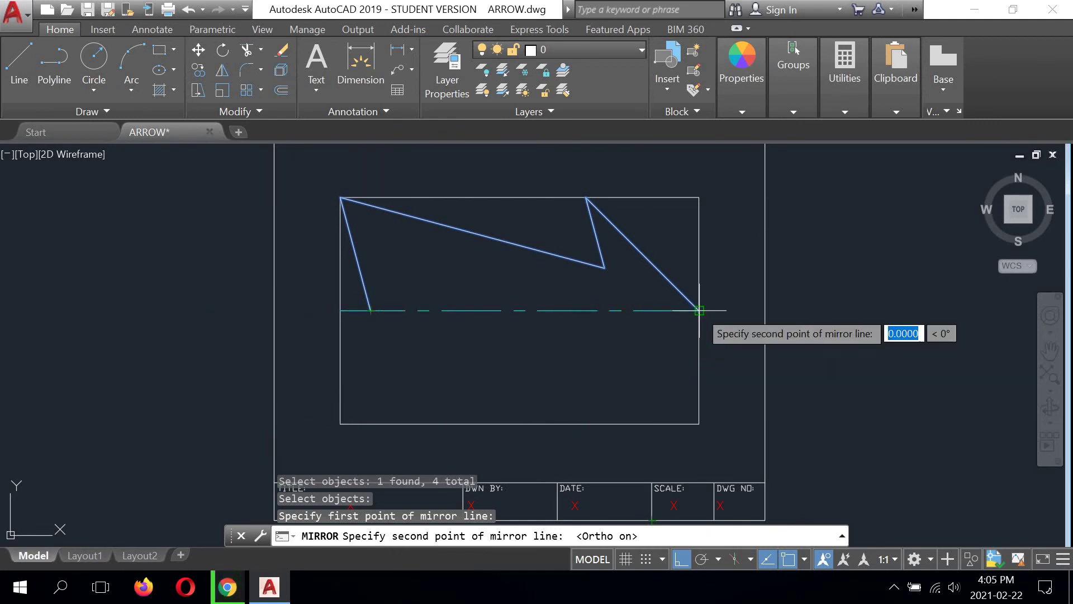
pyautogui.click(425, 352)
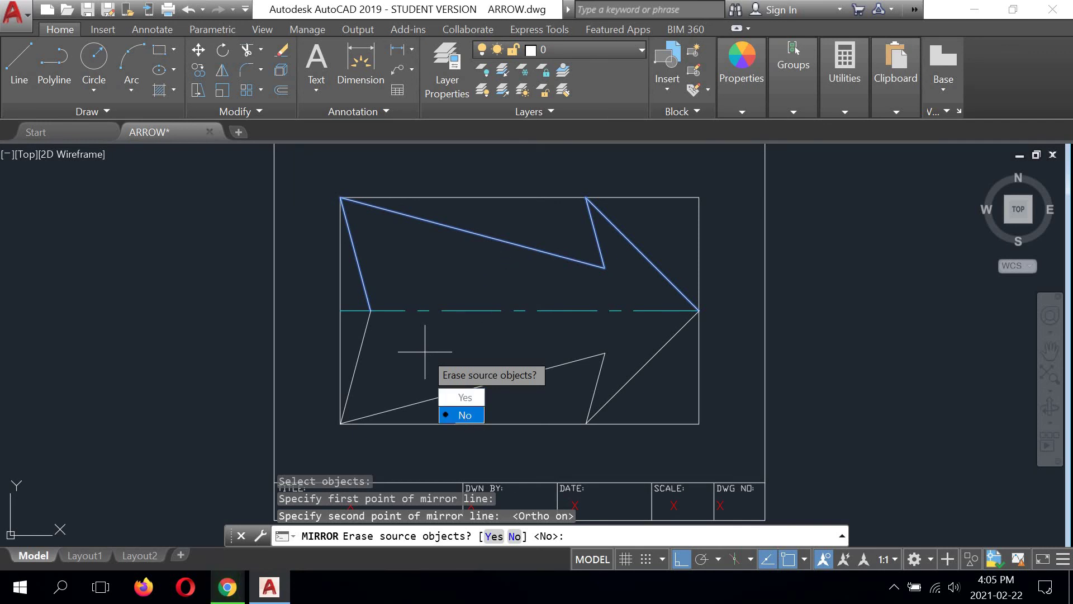
pyautogui.click(465, 415)
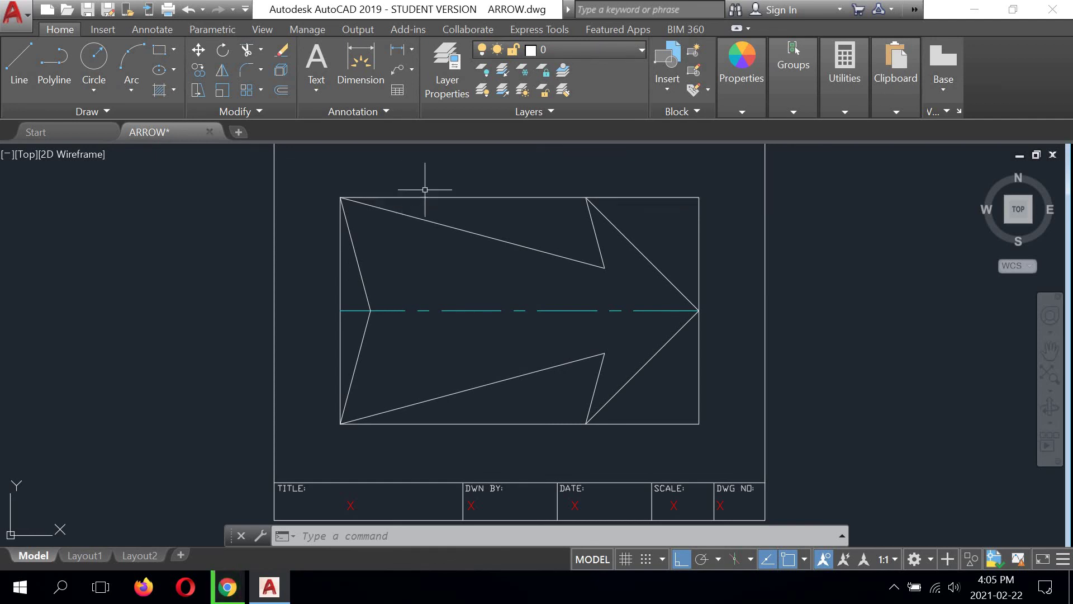
# Erase the four sides of the construction rectangle around the arrow
pyautogui.click(661, 199)
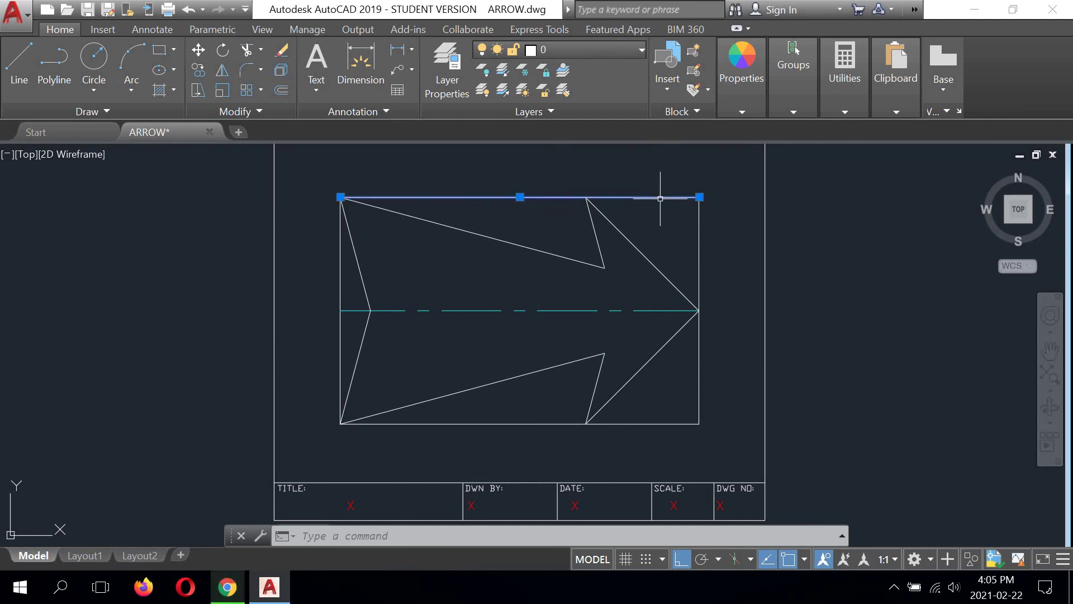
pyautogui.click(700, 215)
pyautogui.click(642, 423)
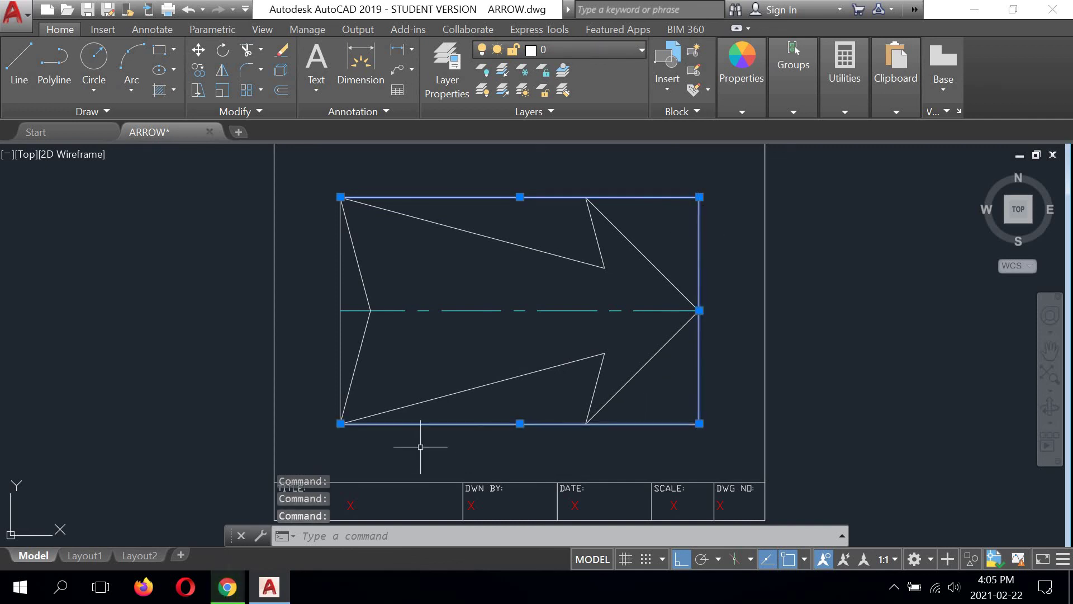
pyautogui.click(341, 270)
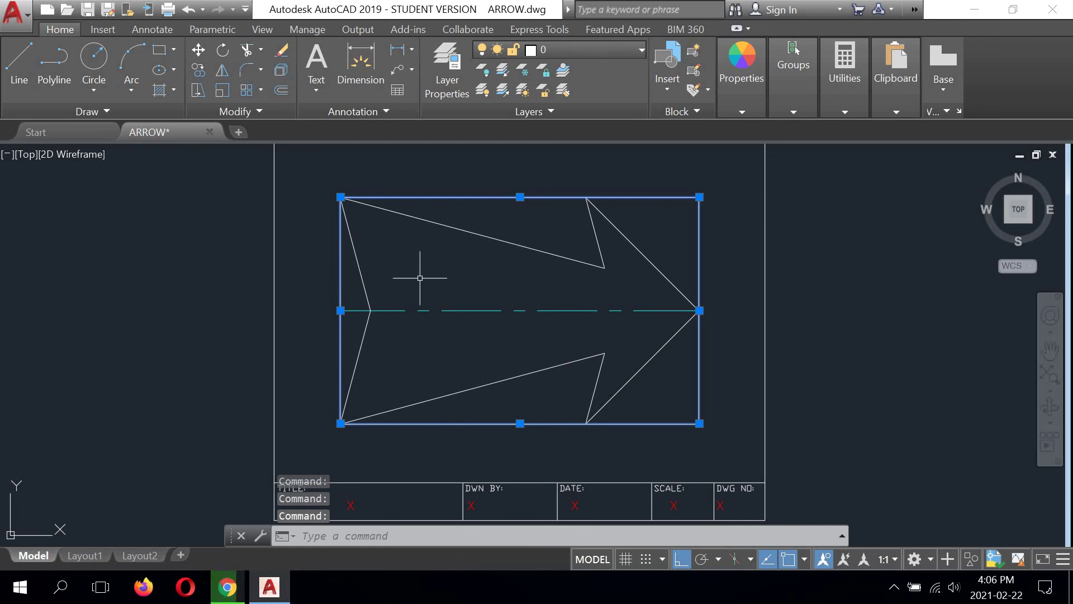
pyautogui.click(282, 52)
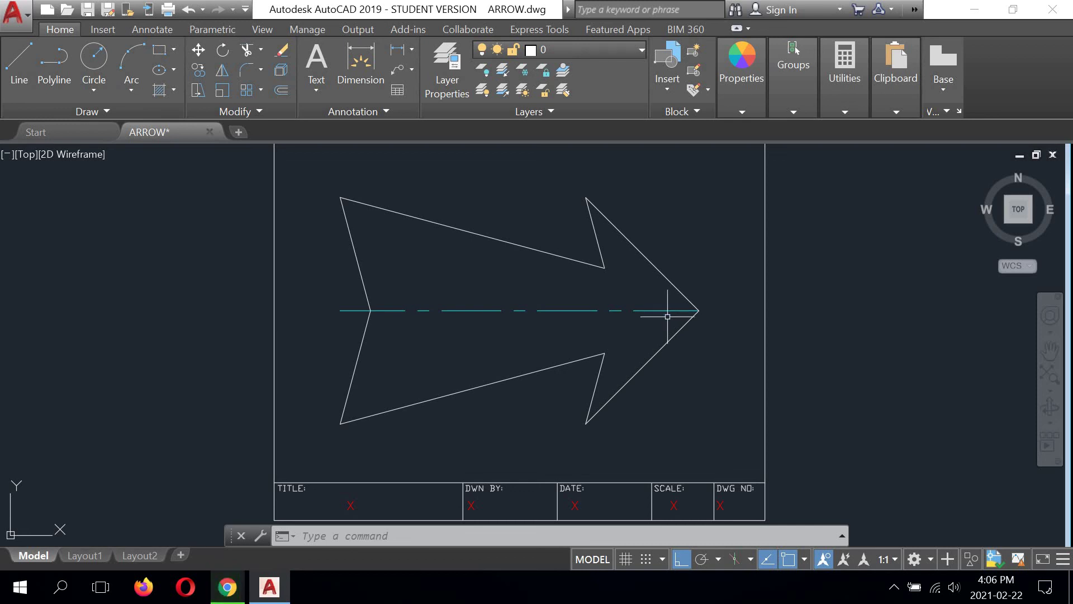
# Stretch the tip end of the centre line 6 units outward beyond the arrowhead
pyautogui.click(677, 312)
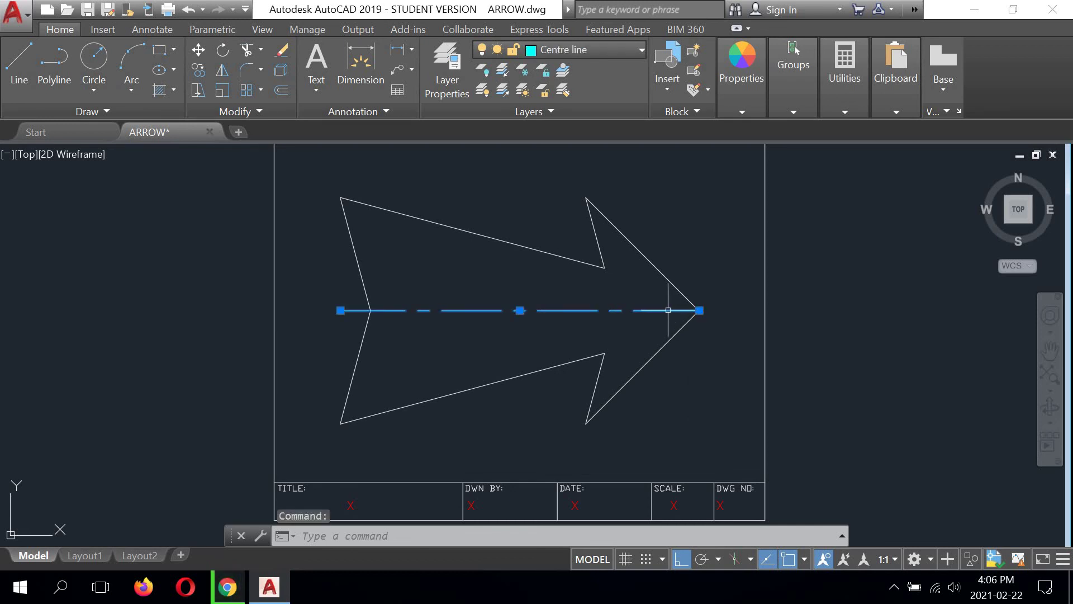
pyautogui.click(699, 311)
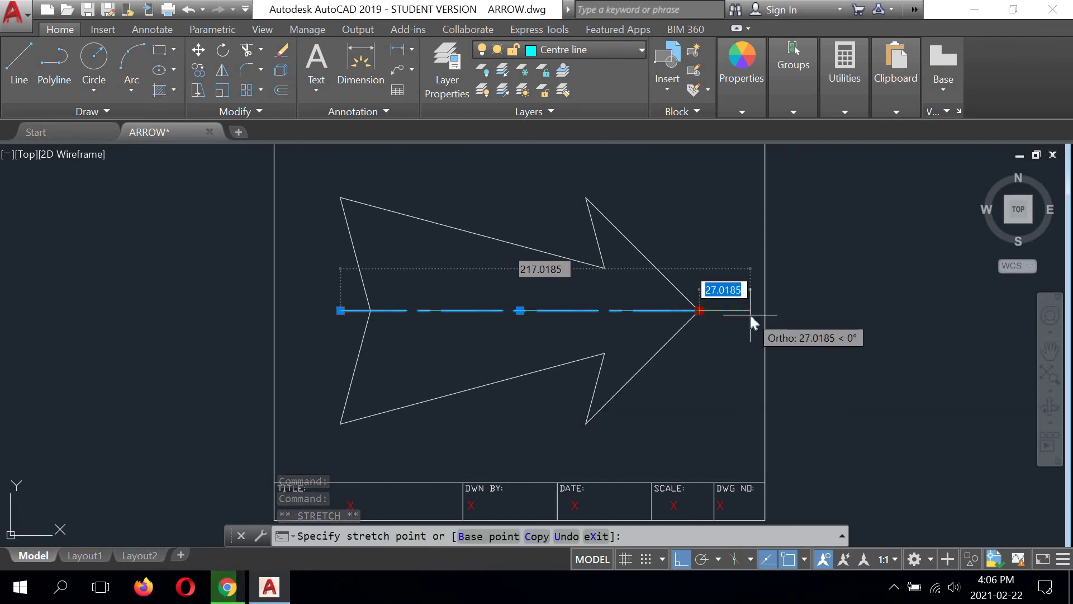
pyautogui.write('6')
pyautogui.press('Return')
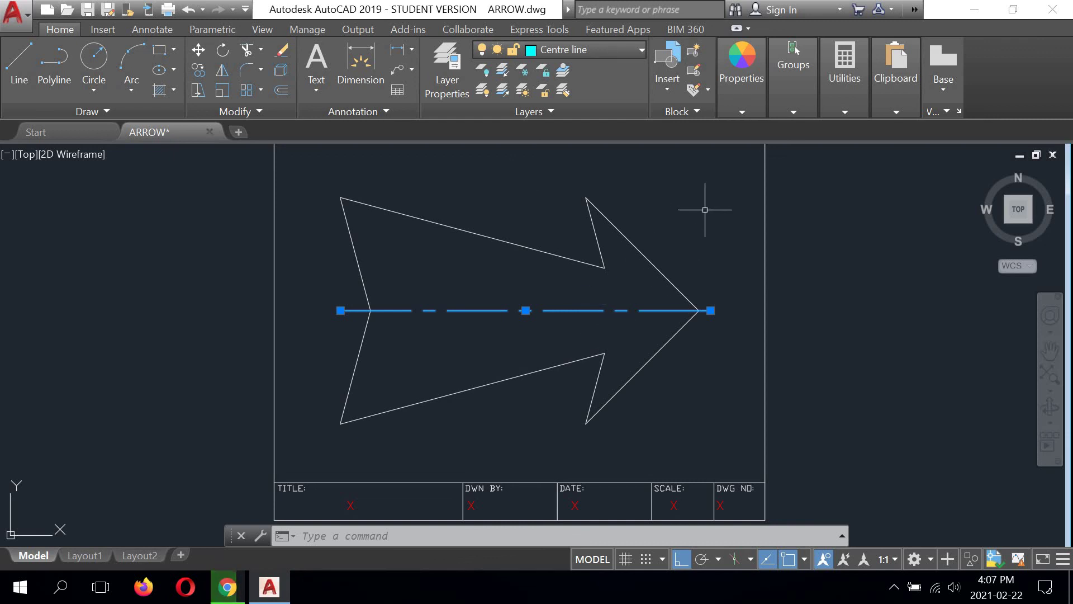
# Erase the centre line and undo that erasure
pyautogui.press('Delete')
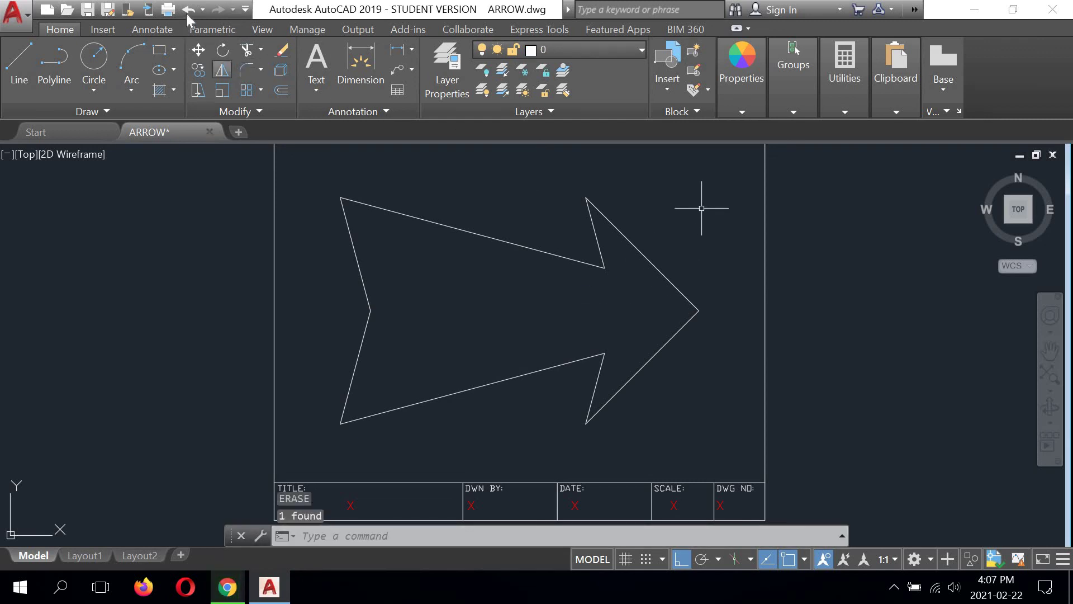
pyautogui.click(188, 14)
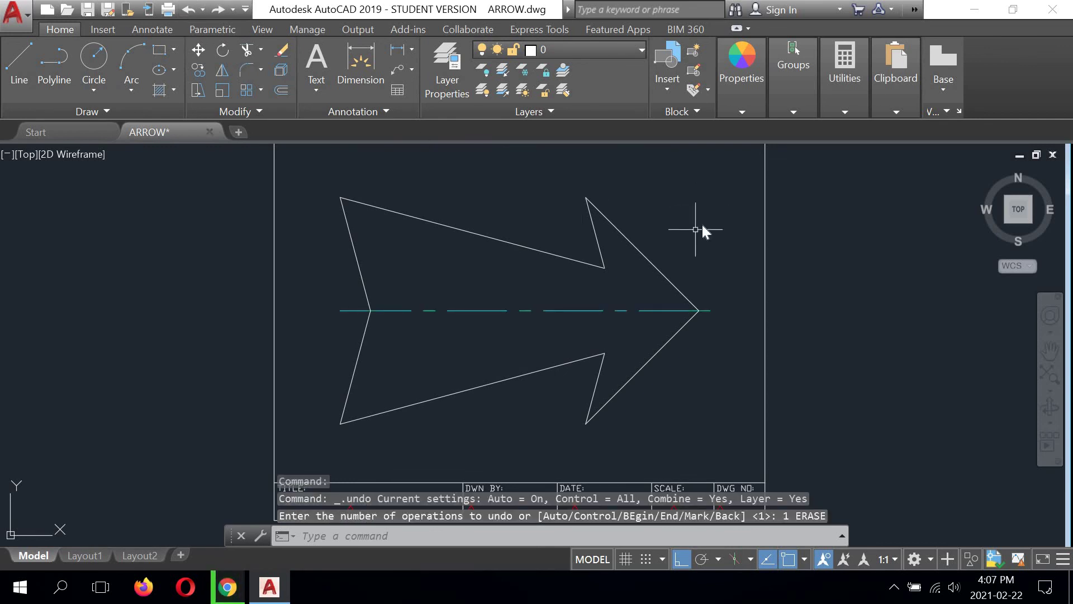
pyautogui.rightClick(695, 229)
pyautogui.click(697, 213)
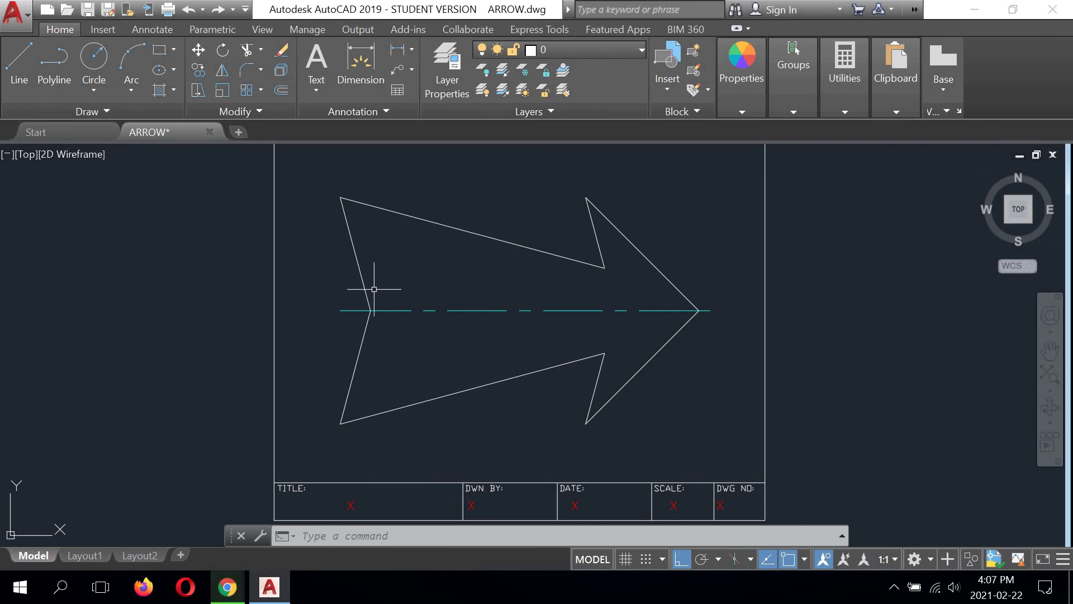
pyautogui.scroll(2, 344, 313)
pyautogui.moveTo(342, 297); pyautogui.dragTo(360, 328, button='middle')
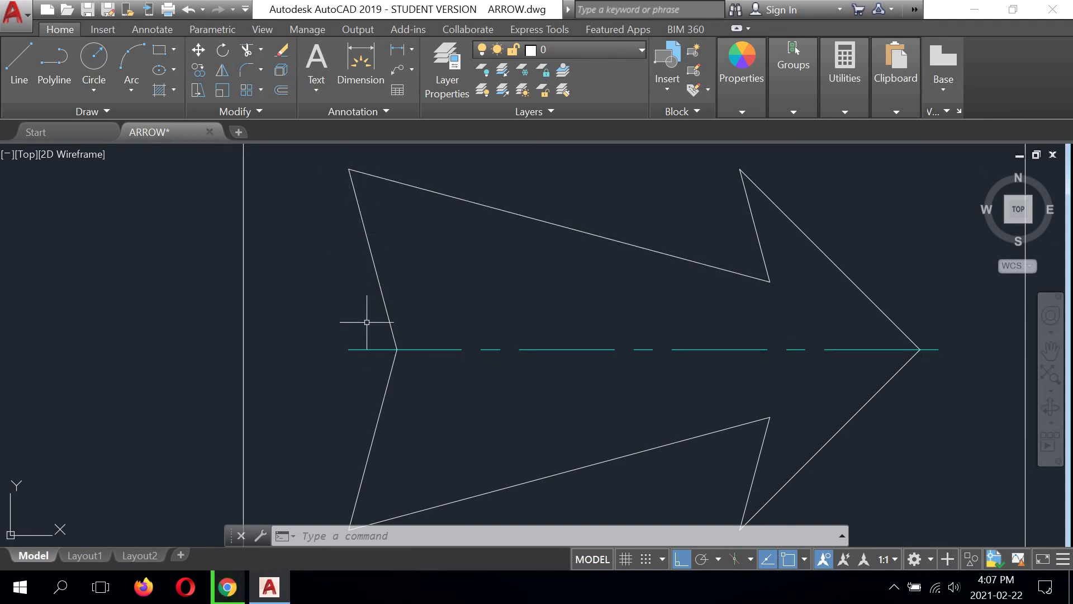
pyautogui.scroll(-2, 361, 294)
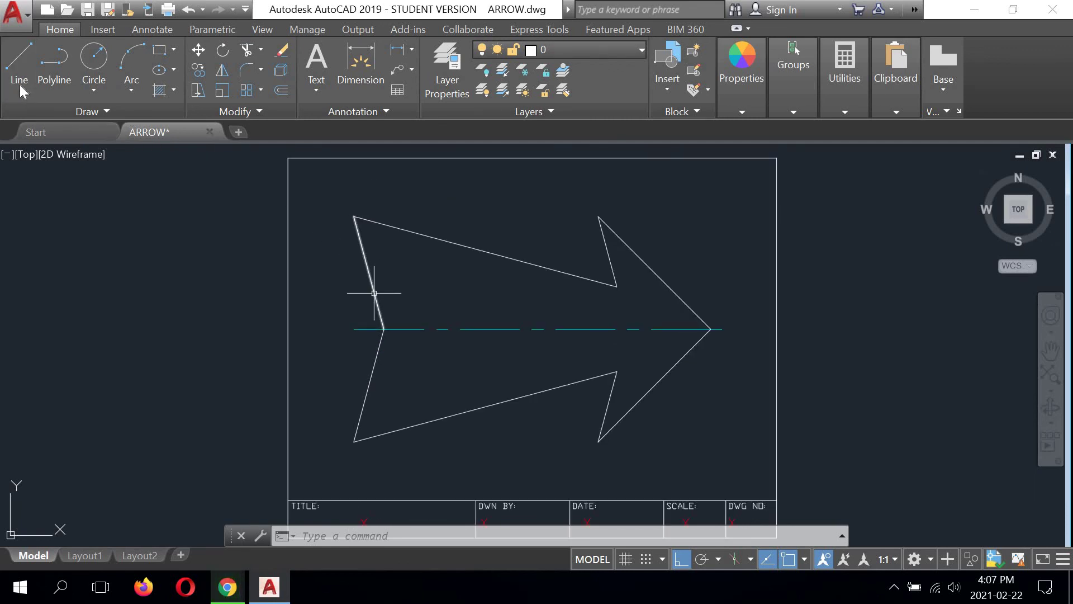
pyautogui.click(19, 62)
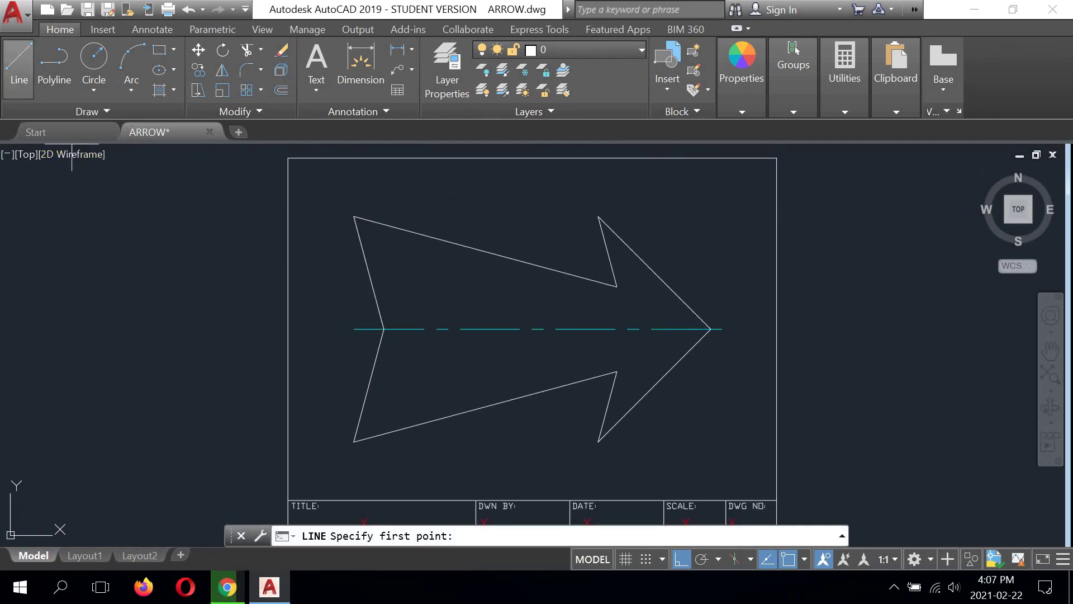
pyautogui.click(354, 216)
pyautogui.scroll(4, 356, 335)
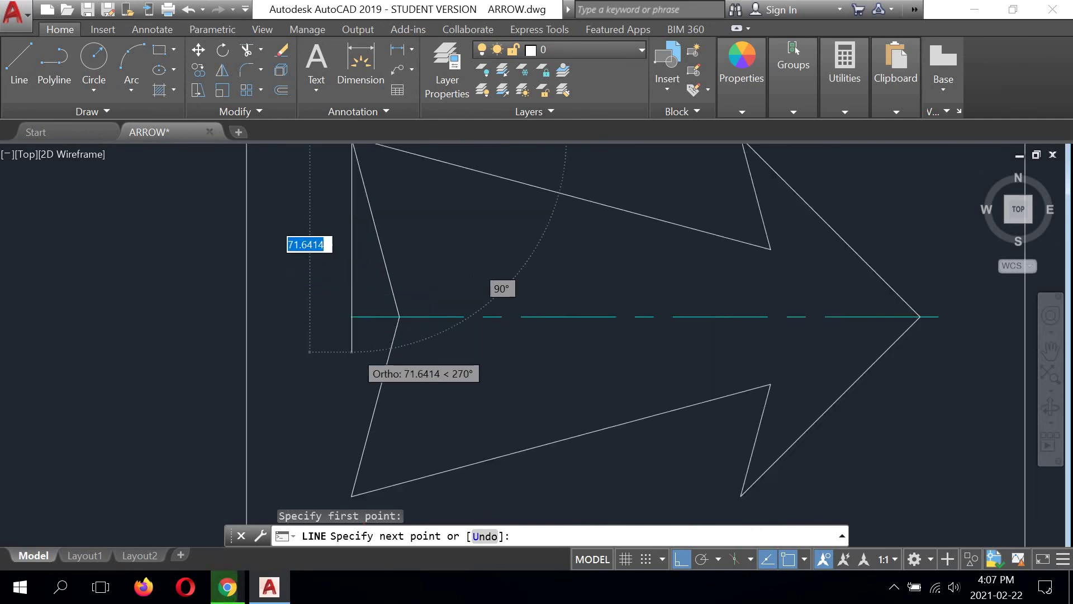
pyautogui.moveTo(358, 287); pyautogui.dragTo(332, 452, button='middle')
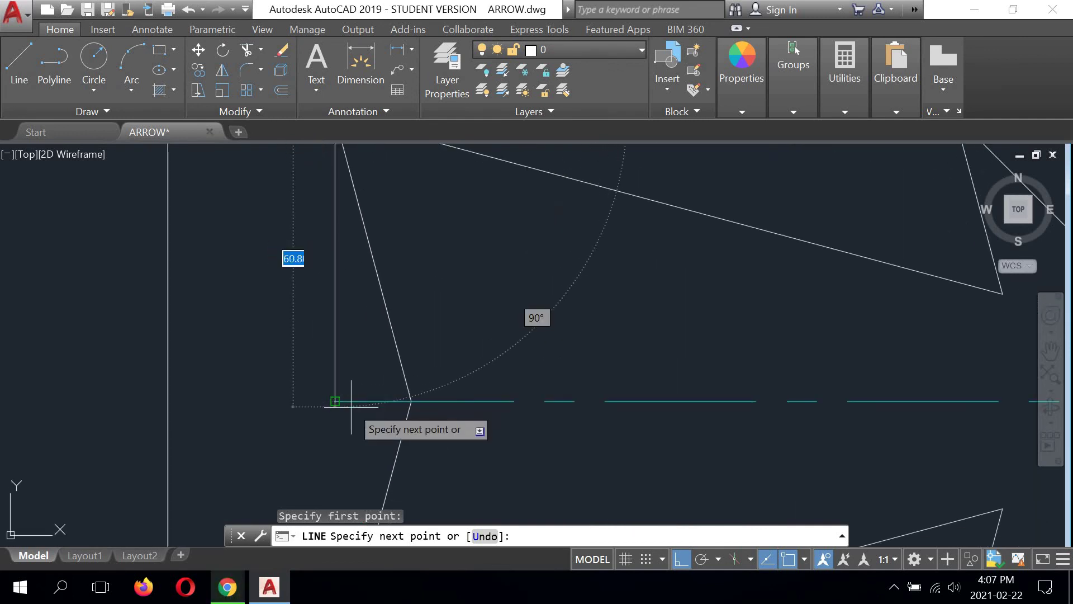
pyautogui.scroll(-2, 334, 401)
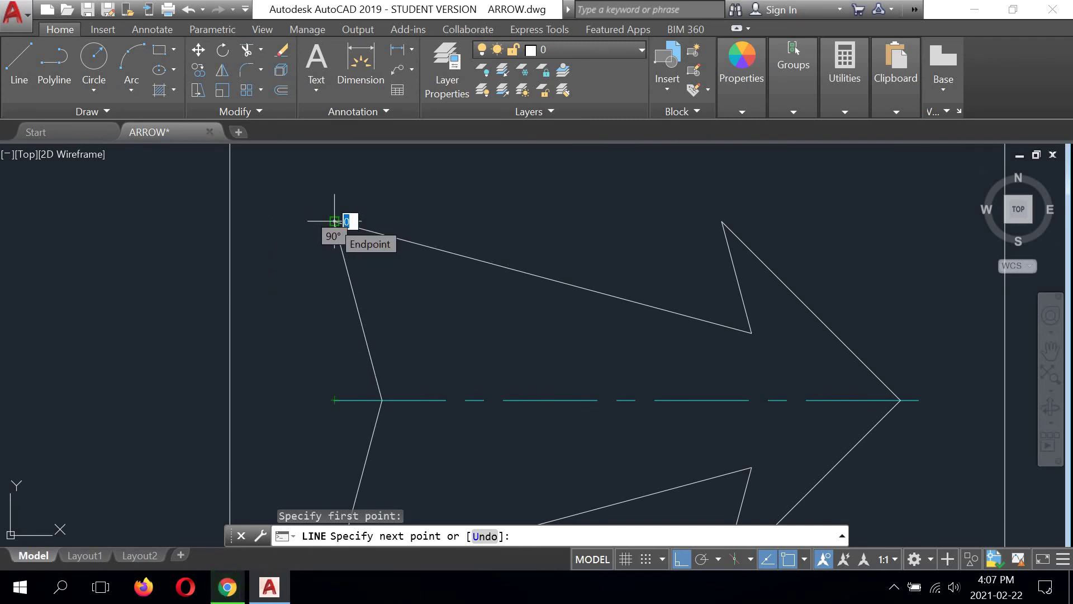
pyautogui.rightClick(434, 190)
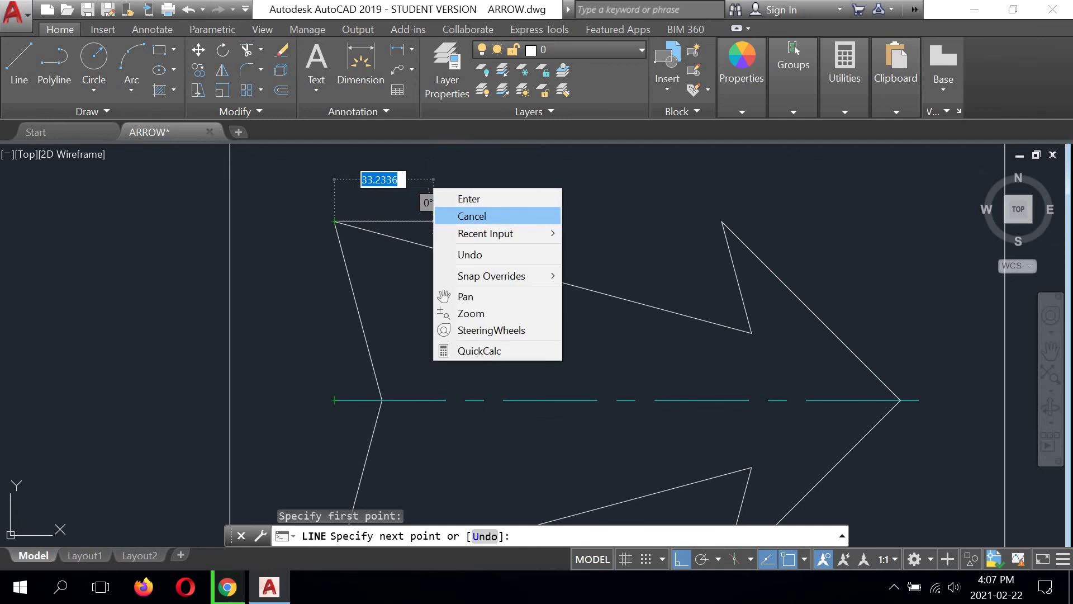
pyautogui.click(472, 215)
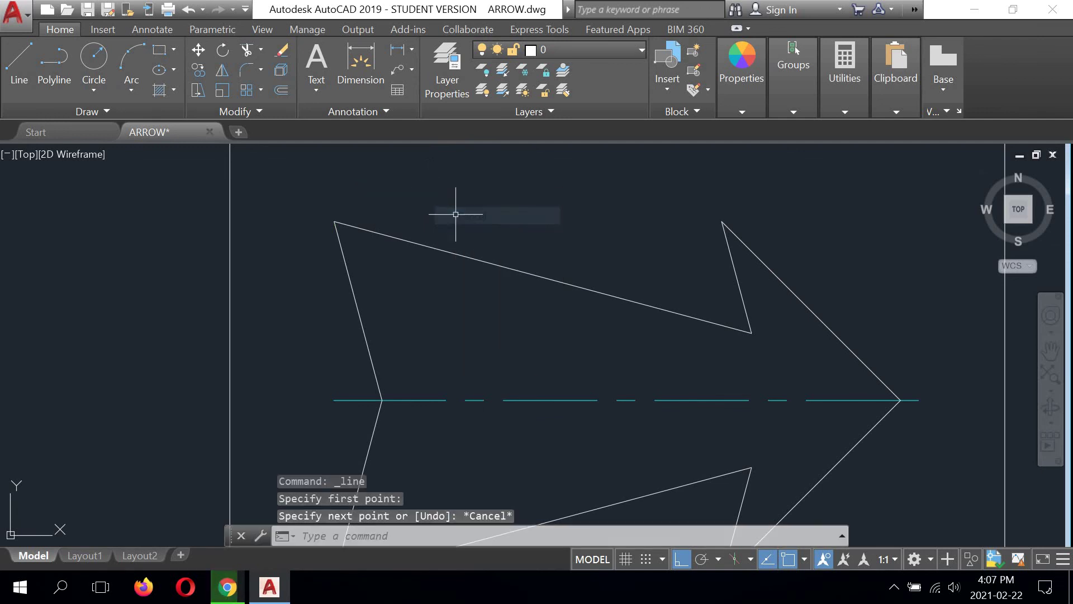
# Stretch the tail end of the centre line 6 units outward, away from the arrow
pyautogui.click(355, 399)
pyautogui.click(334, 399)
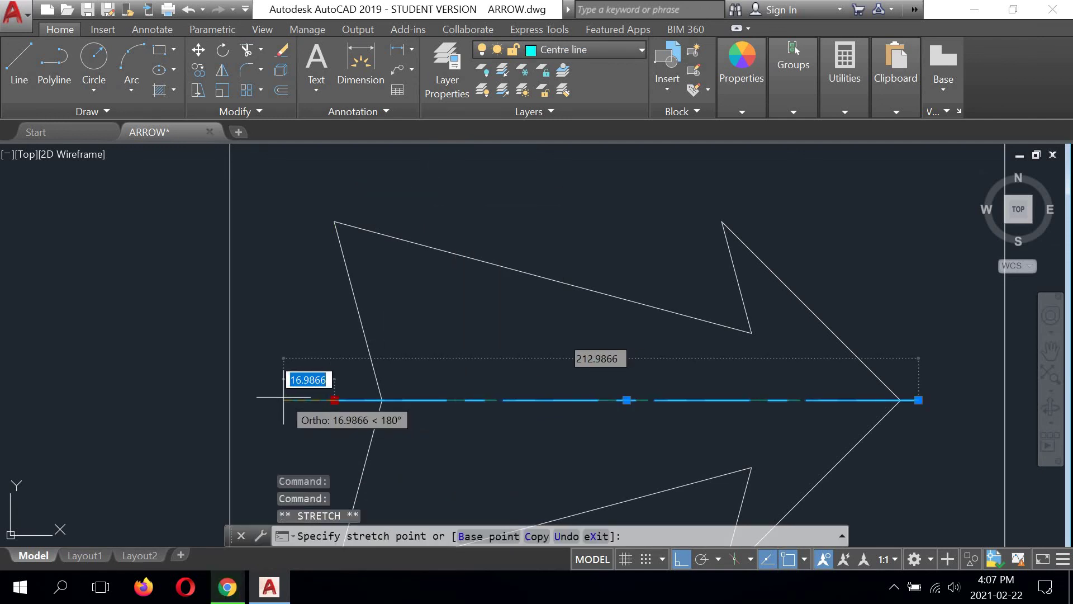
pyautogui.write('6')
pyautogui.press('Return')
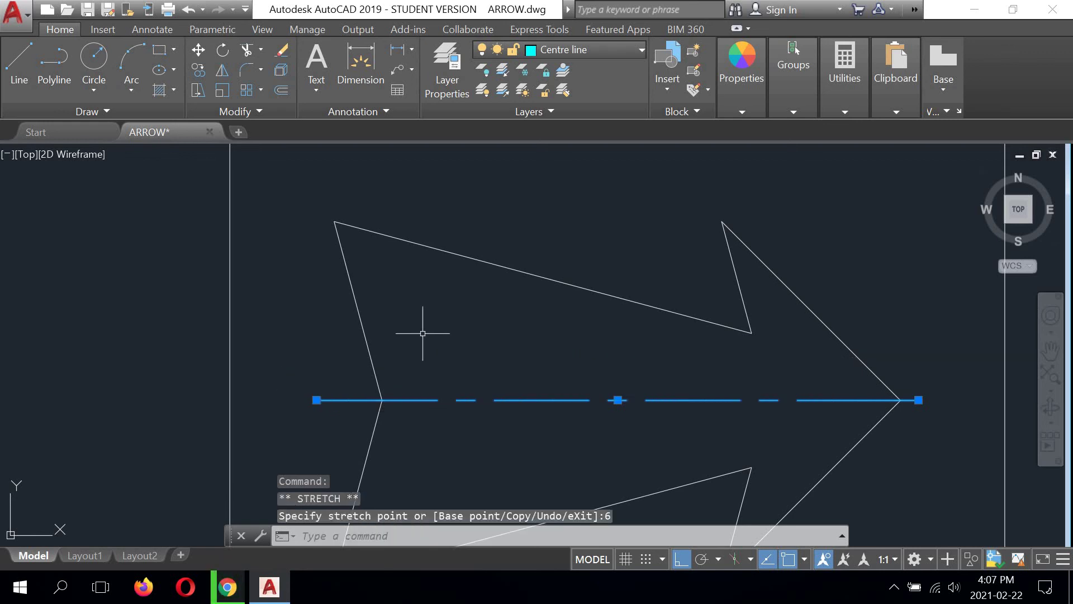
pyautogui.scroll(-3, 414, 329)
pyautogui.moveTo(464, 386); pyautogui.dragTo(434, 356, button='middle')
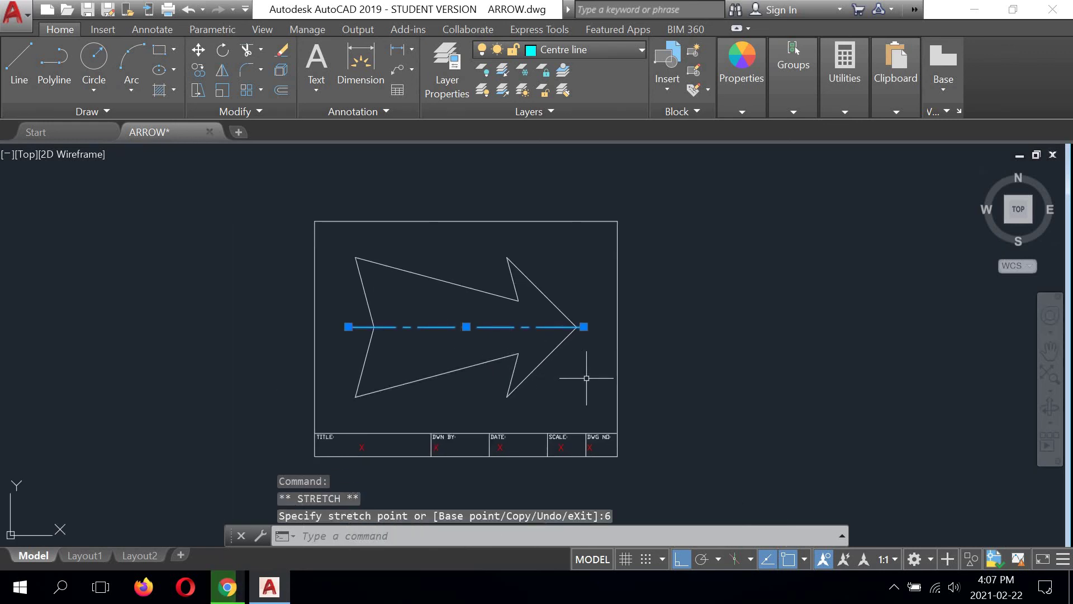
pyautogui.rightClick(656, 281)
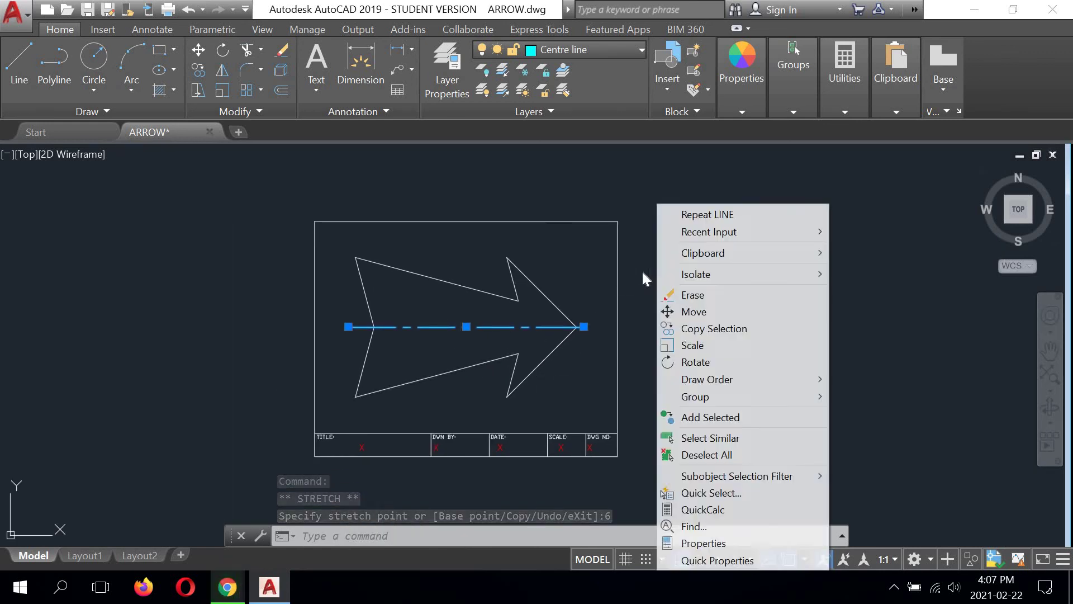
pyautogui.click(648, 280)
pyautogui.click(648, 280)
pyautogui.press('Return')
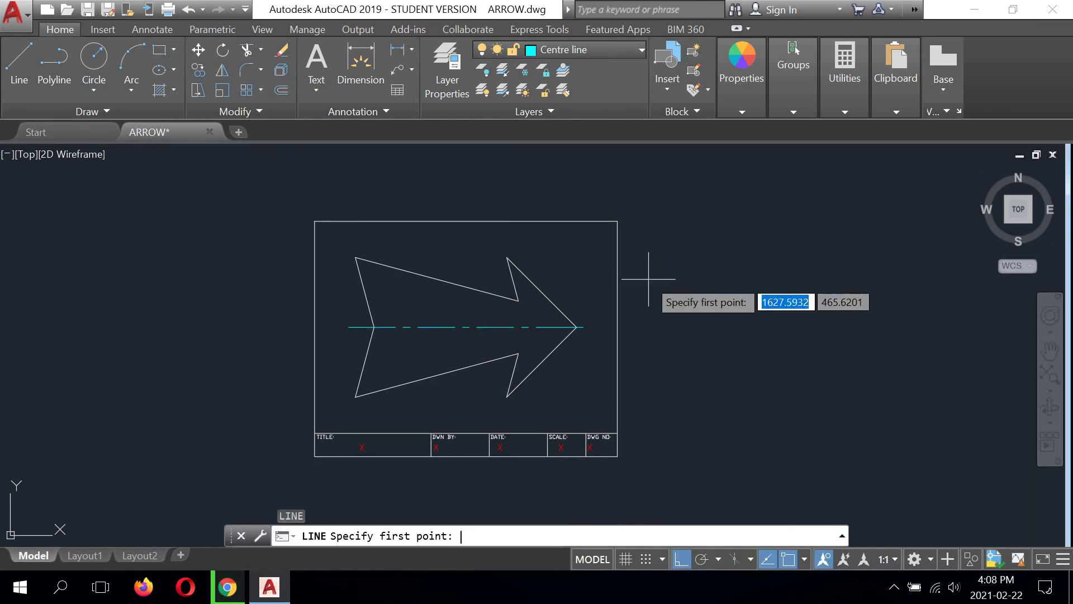
pyautogui.click(659, 281)
pyautogui.rightClick(659, 281)
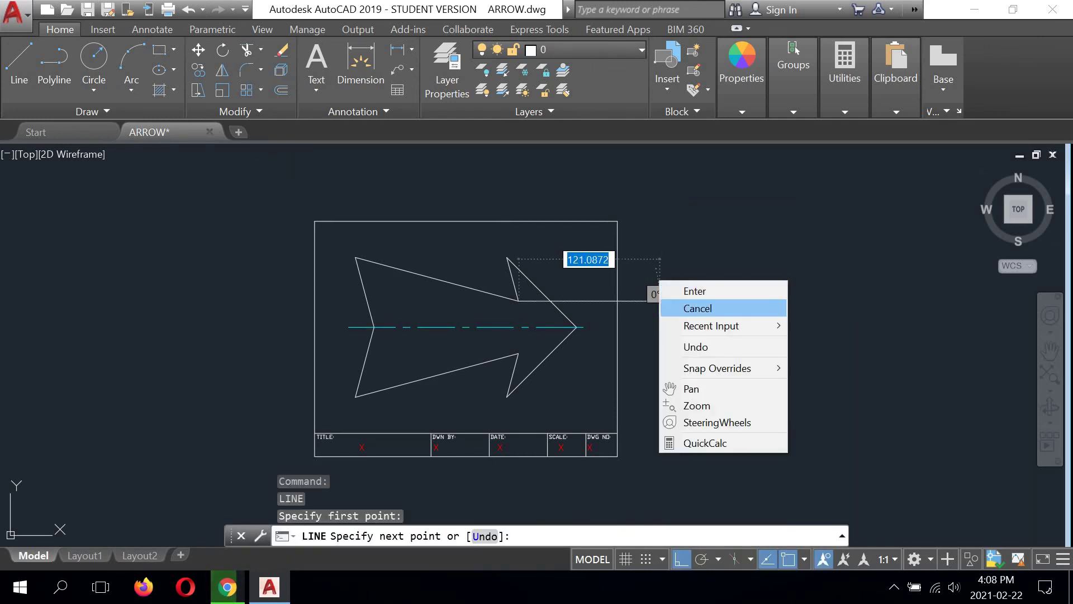
pyautogui.click(690, 307)
pyautogui.moveTo(364, 373); pyautogui.dragTo(417, 348, button='middle')
pyautogui.scroll(2, 509, 291)
pyautogui.scroll(-2, 481, 297)
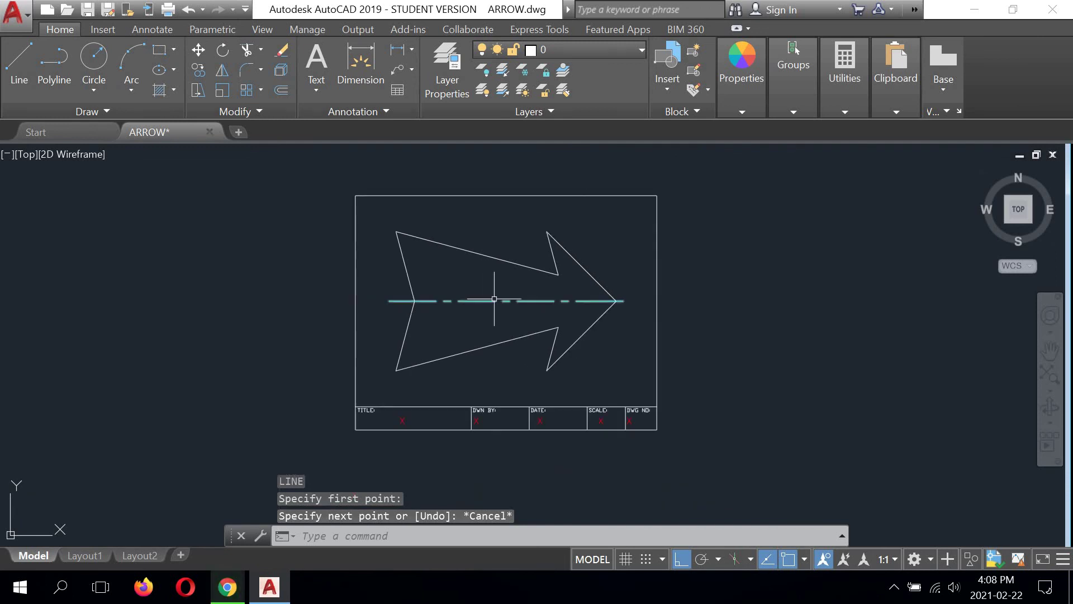
pyautogui.moveTo(494, 302)
pyautogui.mouseDown(button='middle')
pyautogui.moveTo(476, 310)
pyautogui.moveTo(484, 304)
pyautogui.mouseUp(button='middle')
pyautogui.scroll(2, 490, 297)
pyautogui.scroll(-2, 490, 296)
pyautogui.scroll(2, 490, 295)
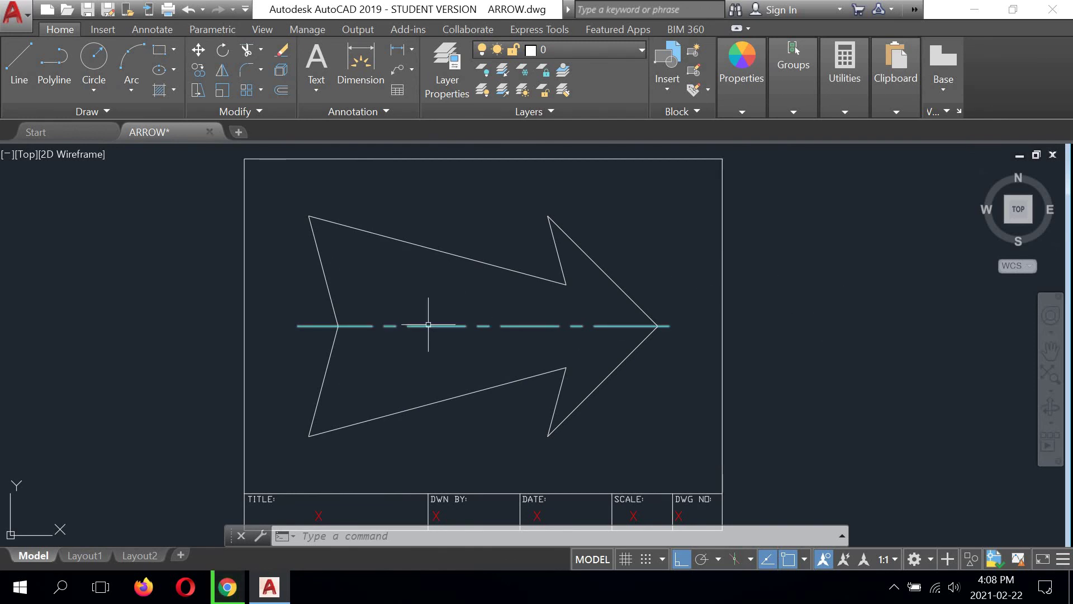
pyautogui.moveTo(648, 258); pyautogui.dragTo(660, 262, button='middle')
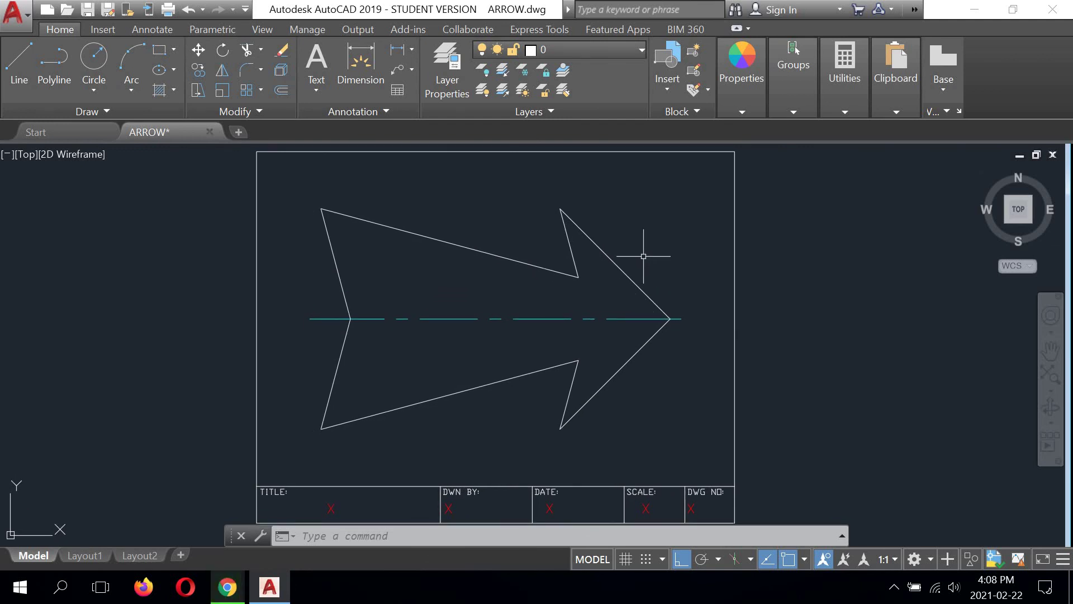